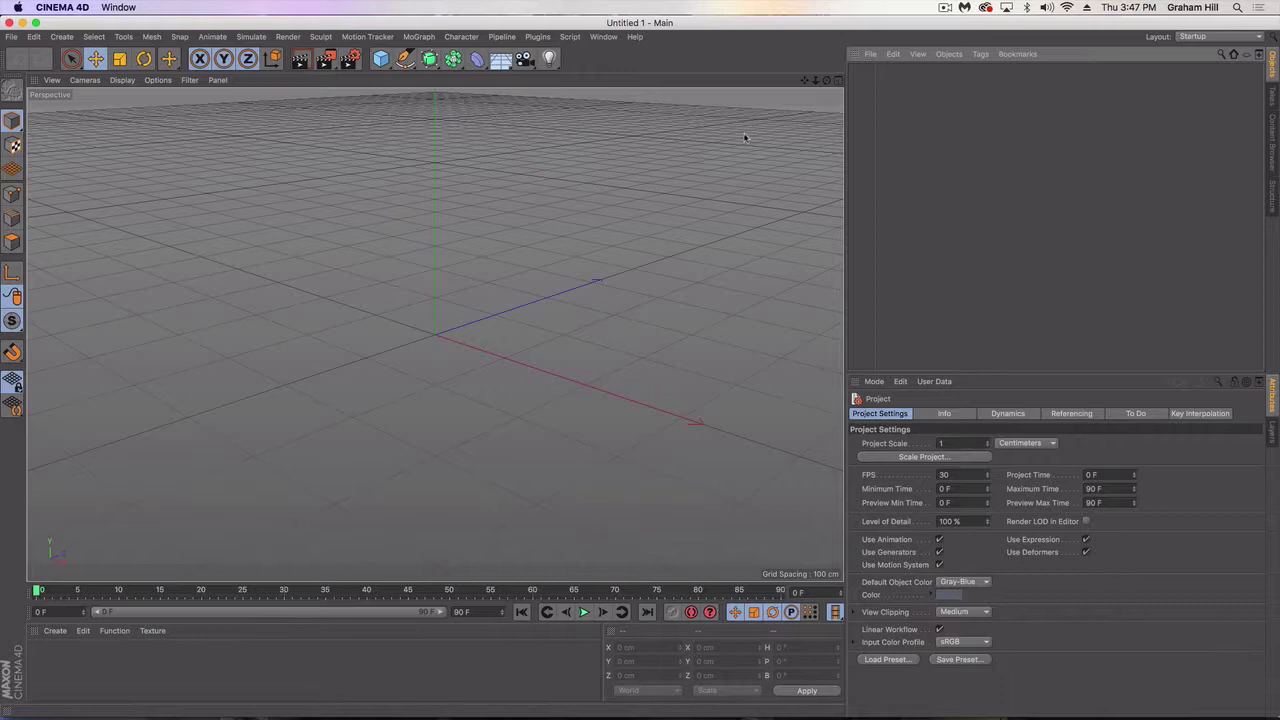
- Add a Plane primitive (400 cm × 400 cm, 20 × 20 segments) to the scene
left_click(380, 58)
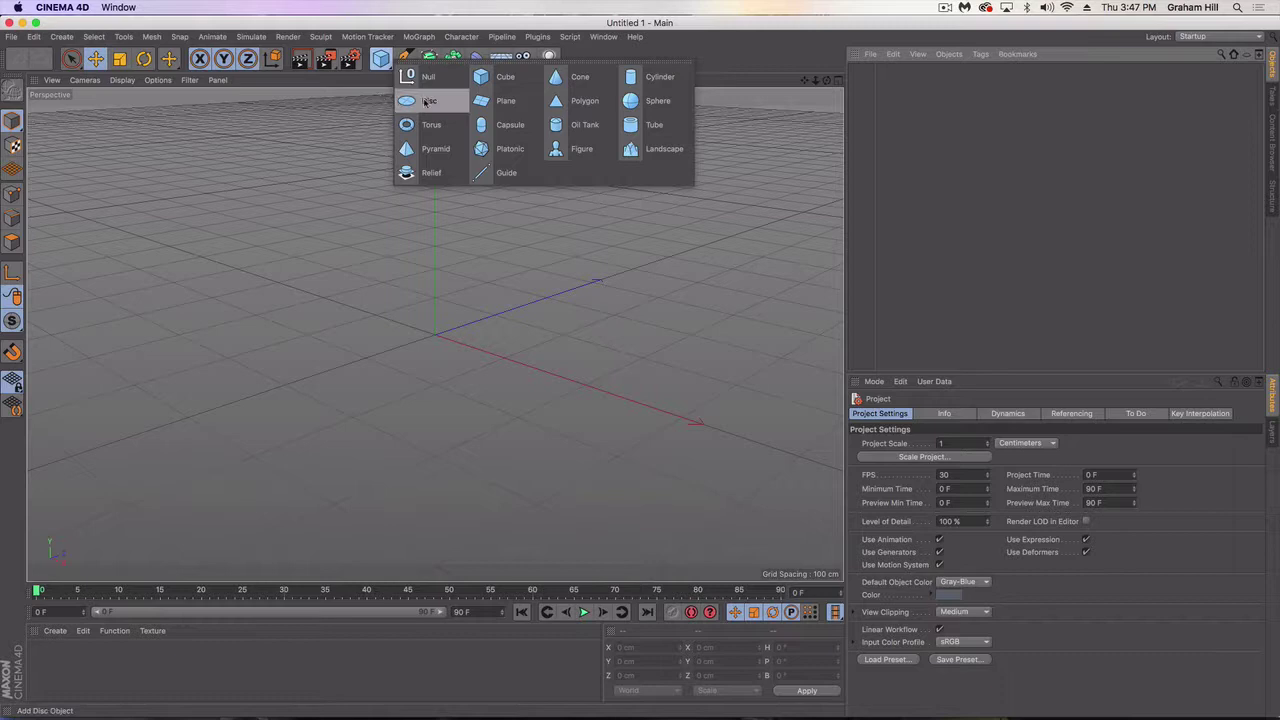
left_click(498, 102)
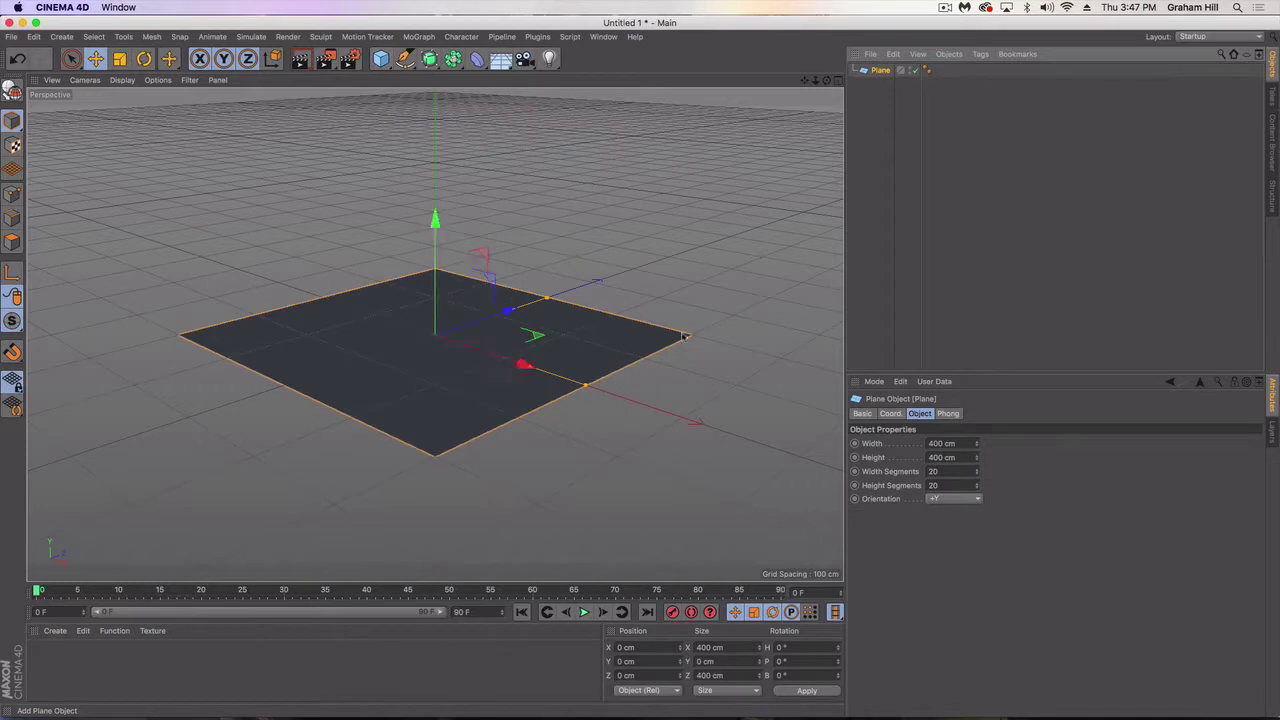
left_click(60, 8)
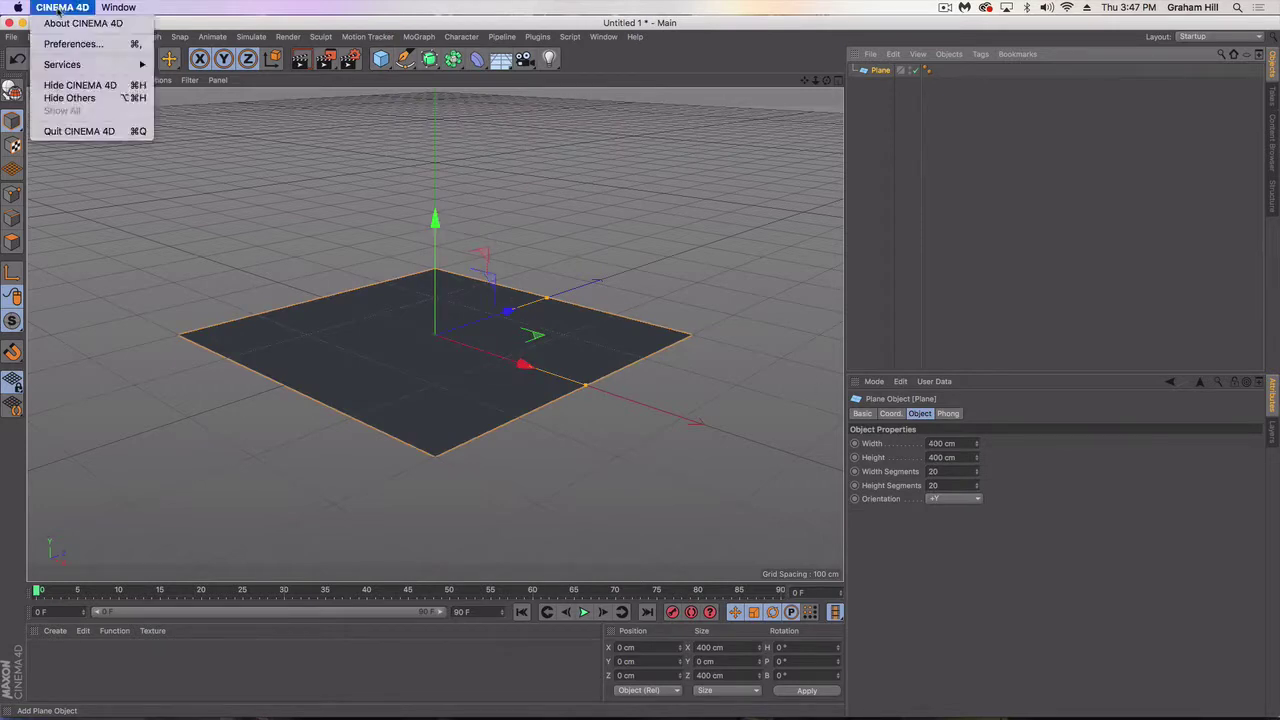
- Set Preferences > Units > Unit Display to Meters so the plane reads 4 m × 4 m
left_click(14, 42)
left_click(10, 38)
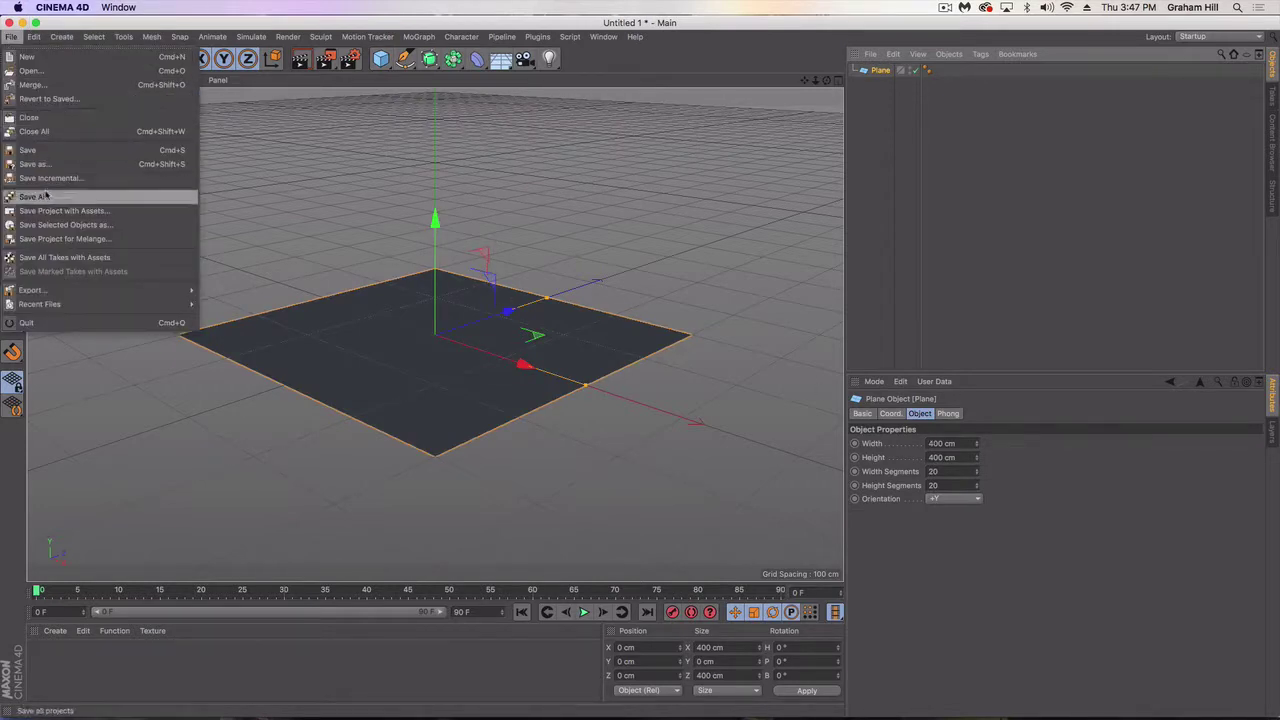
left_click(61, 36)
left_click(61, 7)
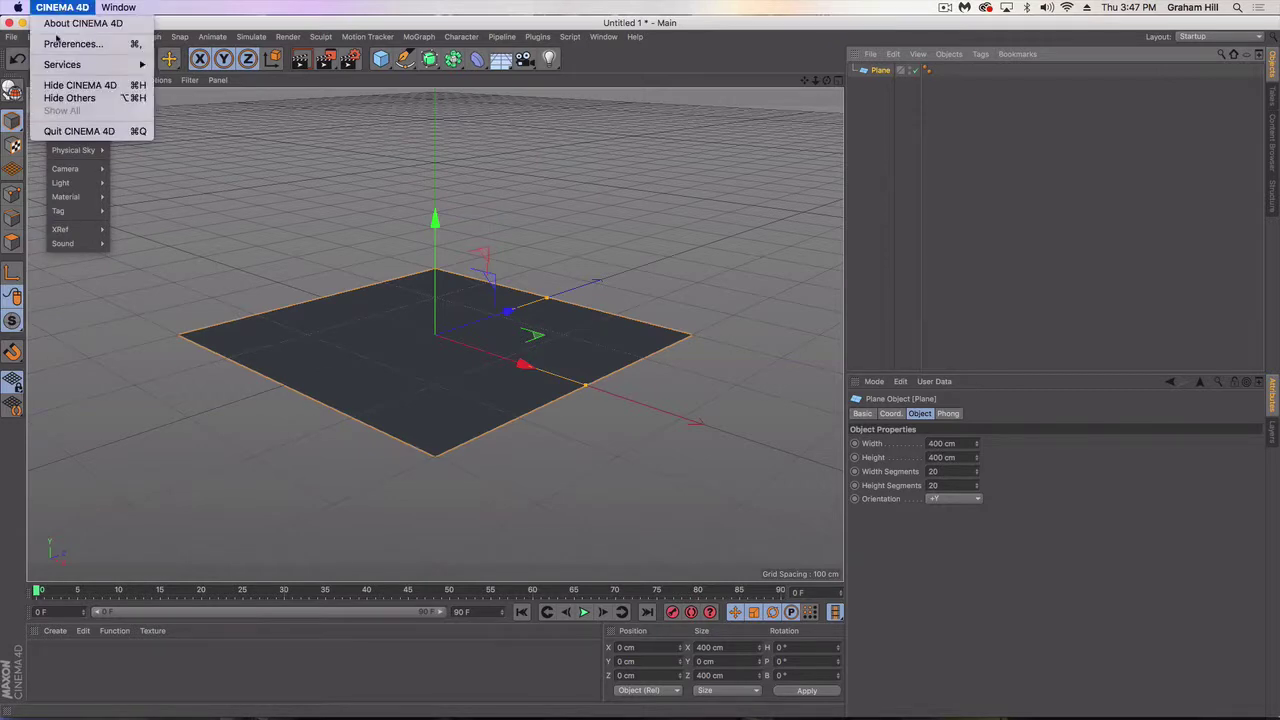
left_click(60, 44)
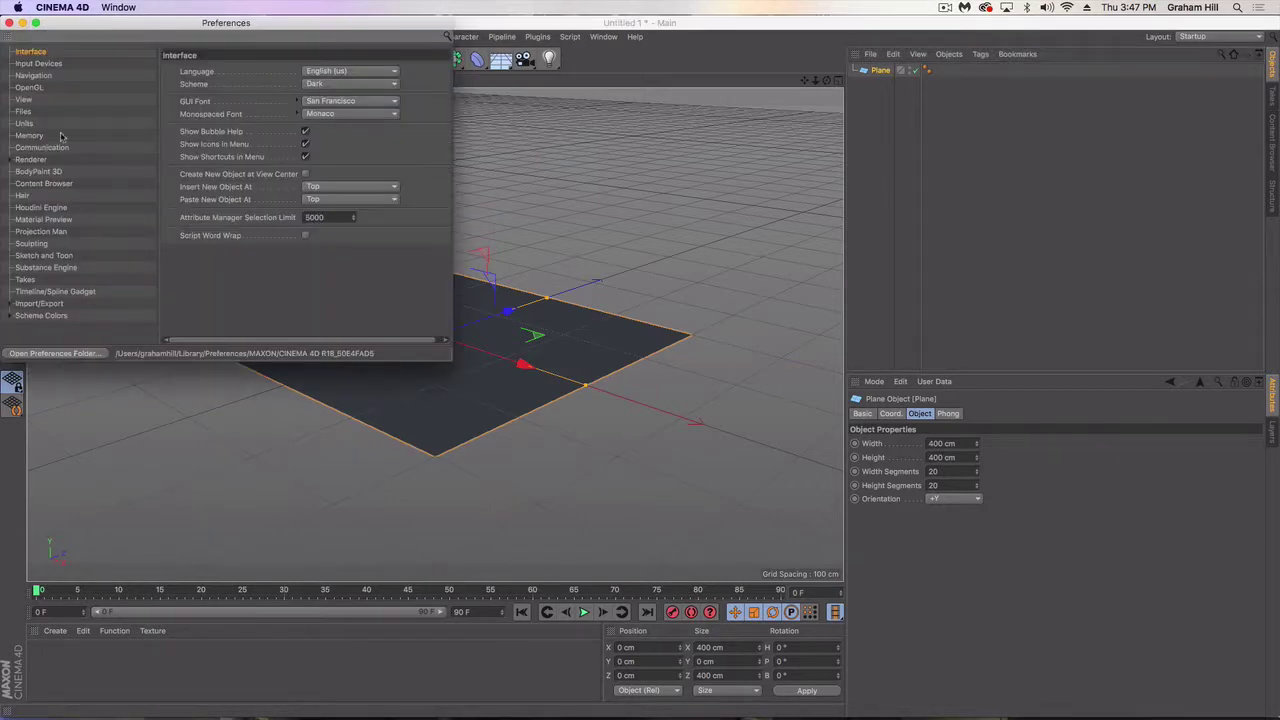
left_click(36, 123)
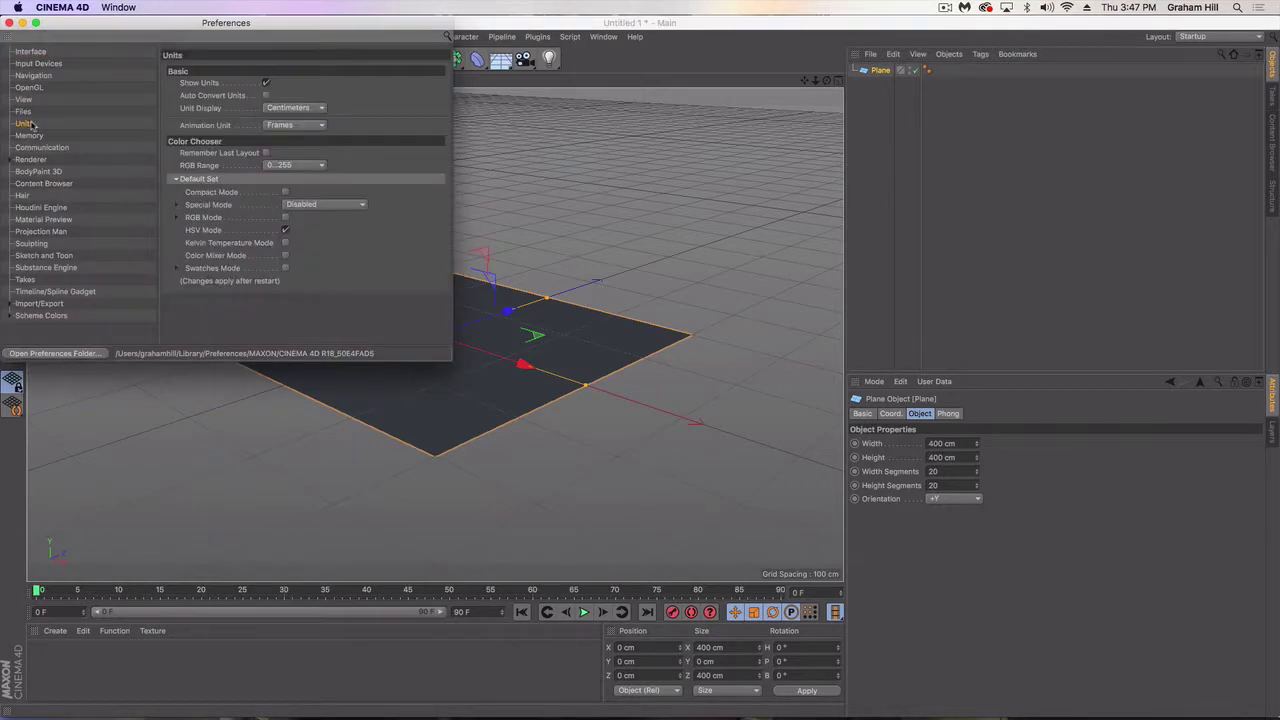
left_click(300, 109)
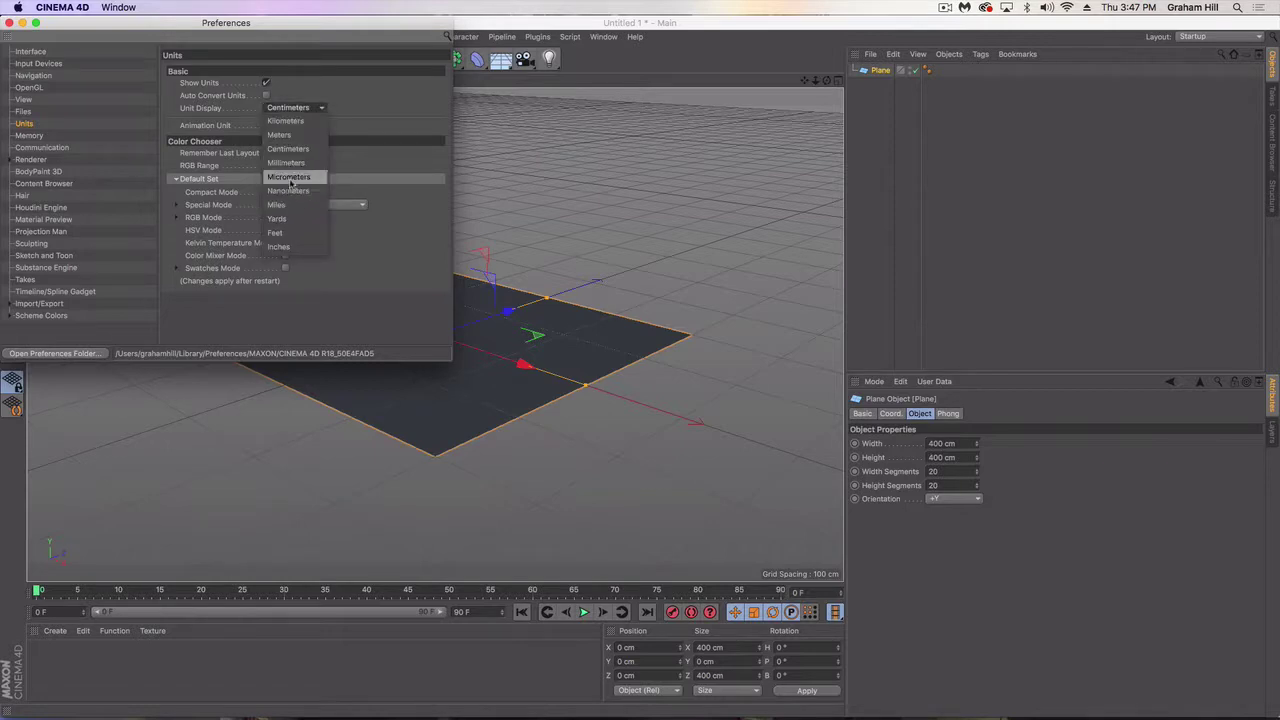
left_click(289, 136)
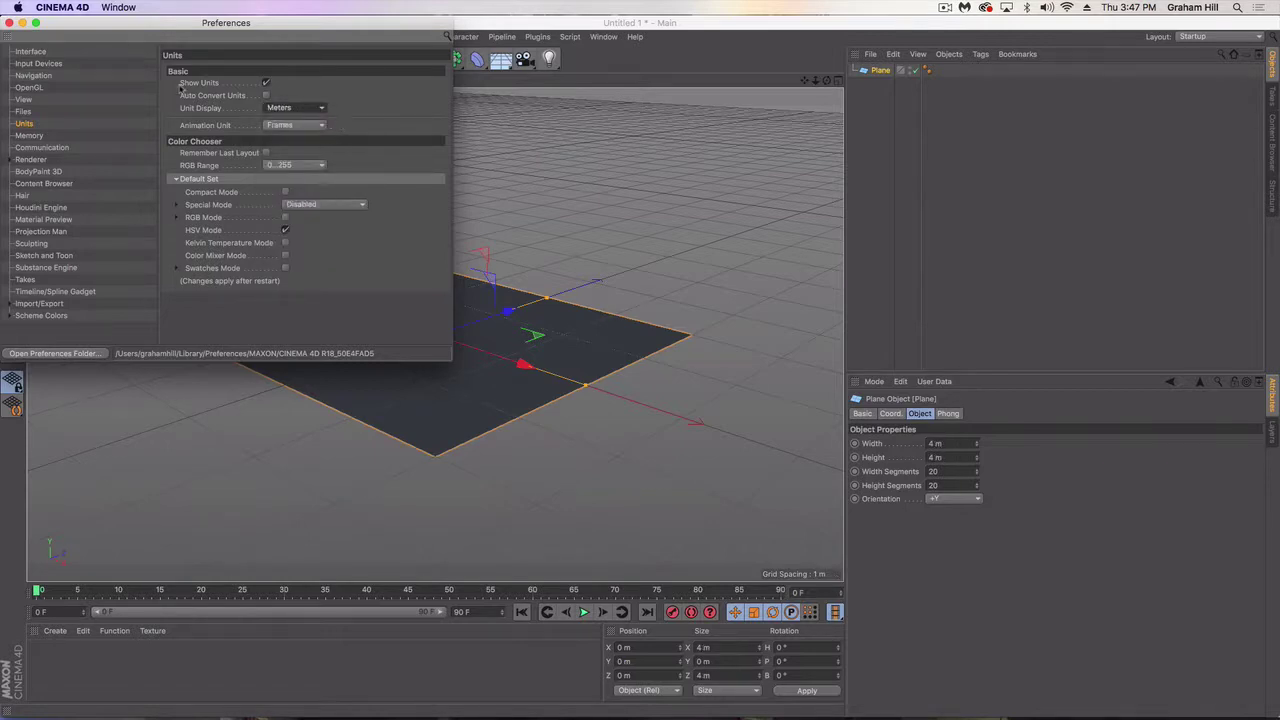
left_click(9, 22)
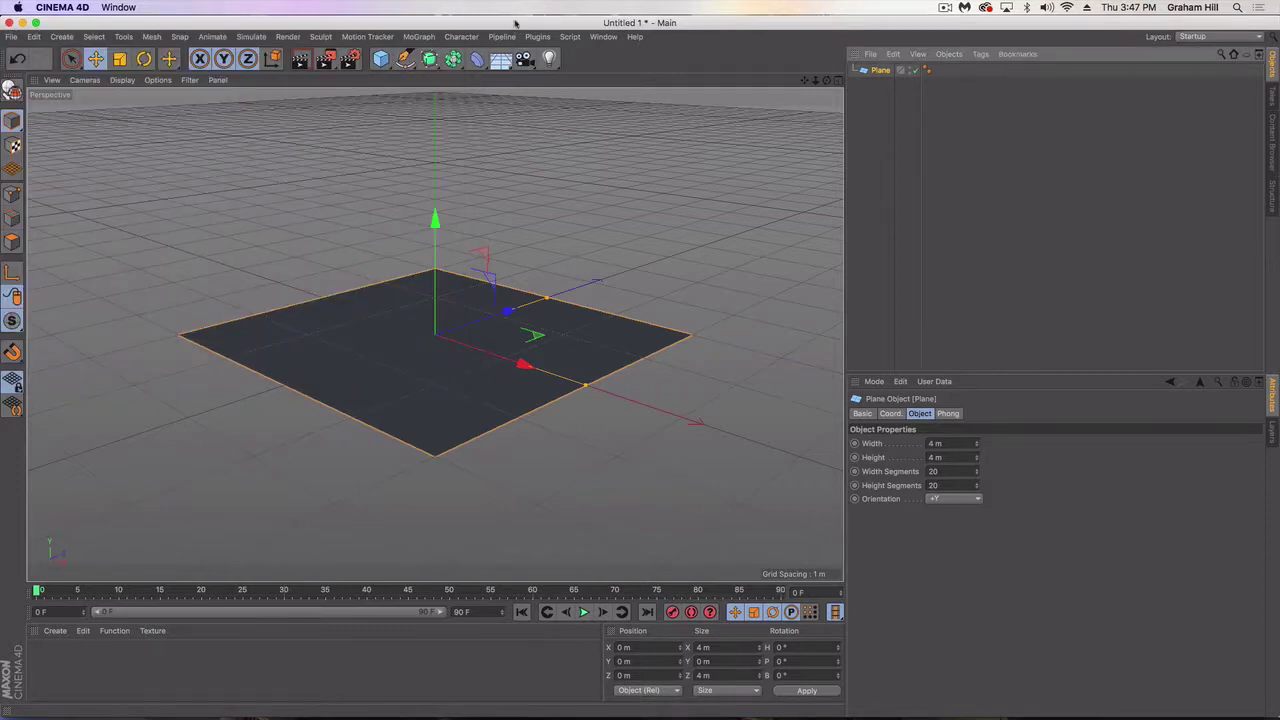
- Set the plane's Width and Height to 50 m
left_click(954, 442)
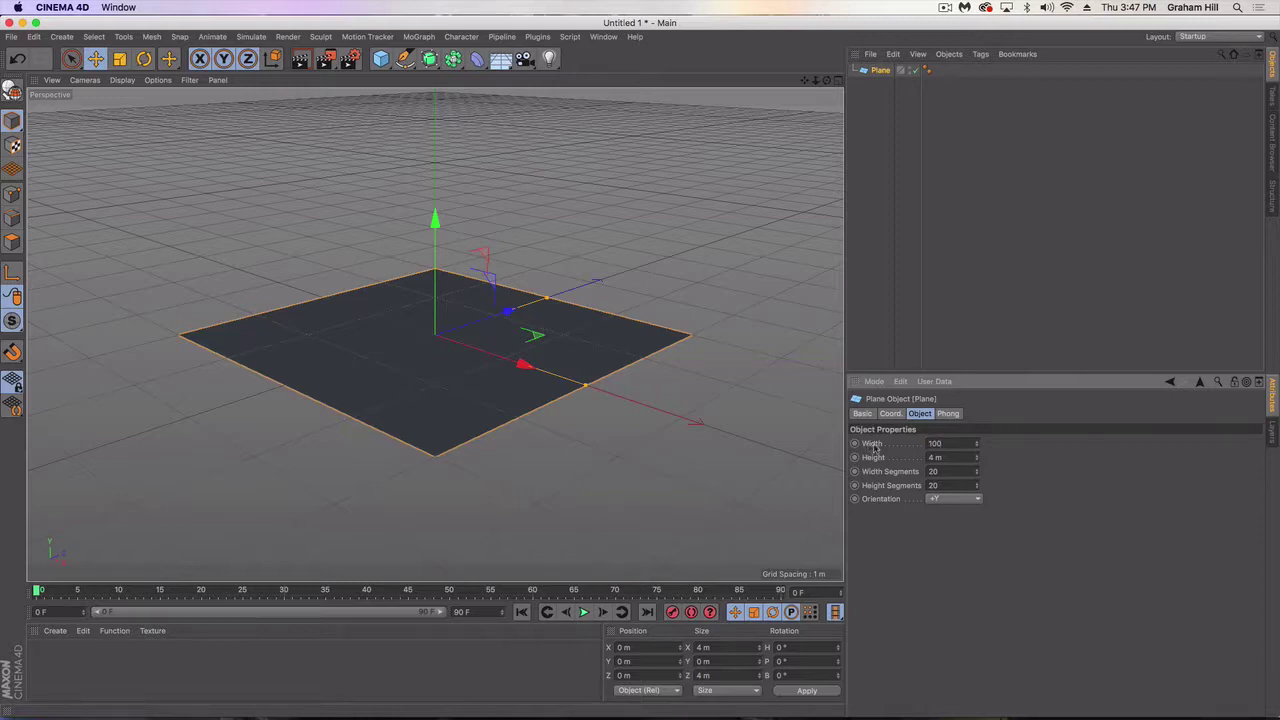
left_click(940, 457)
type("100")
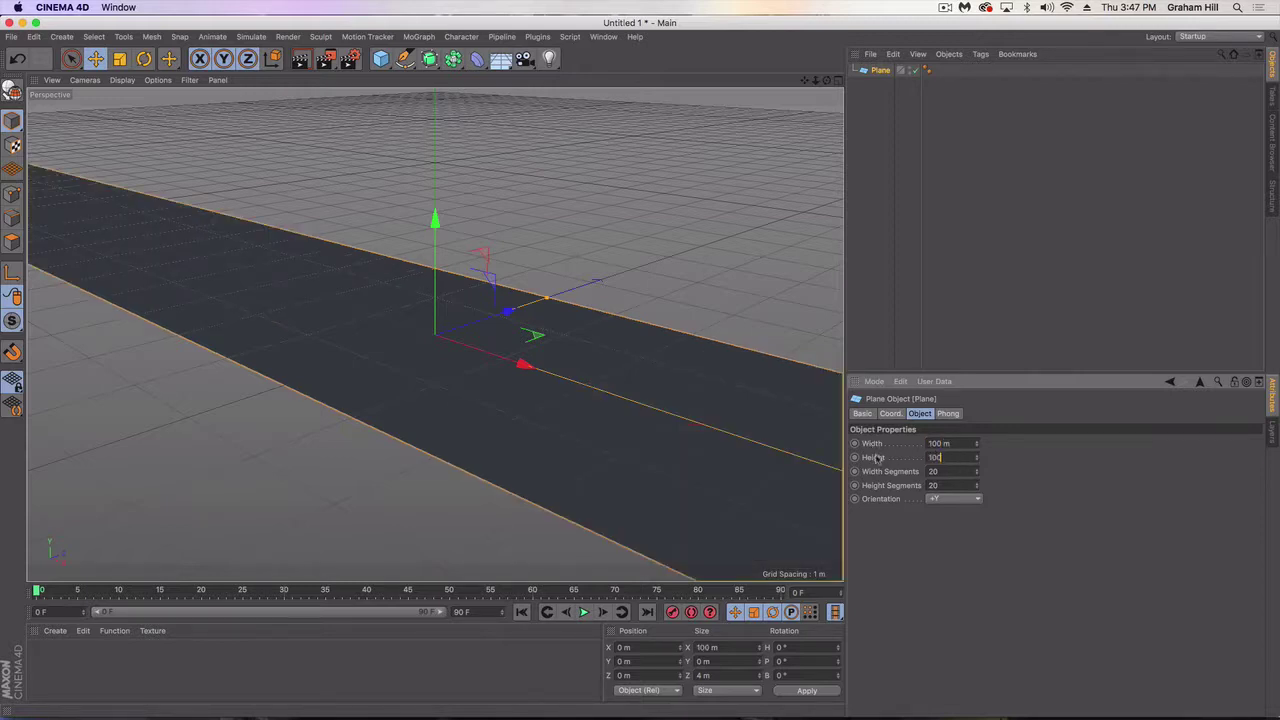
key("Return")
scroll(271, 277, "down", 5)
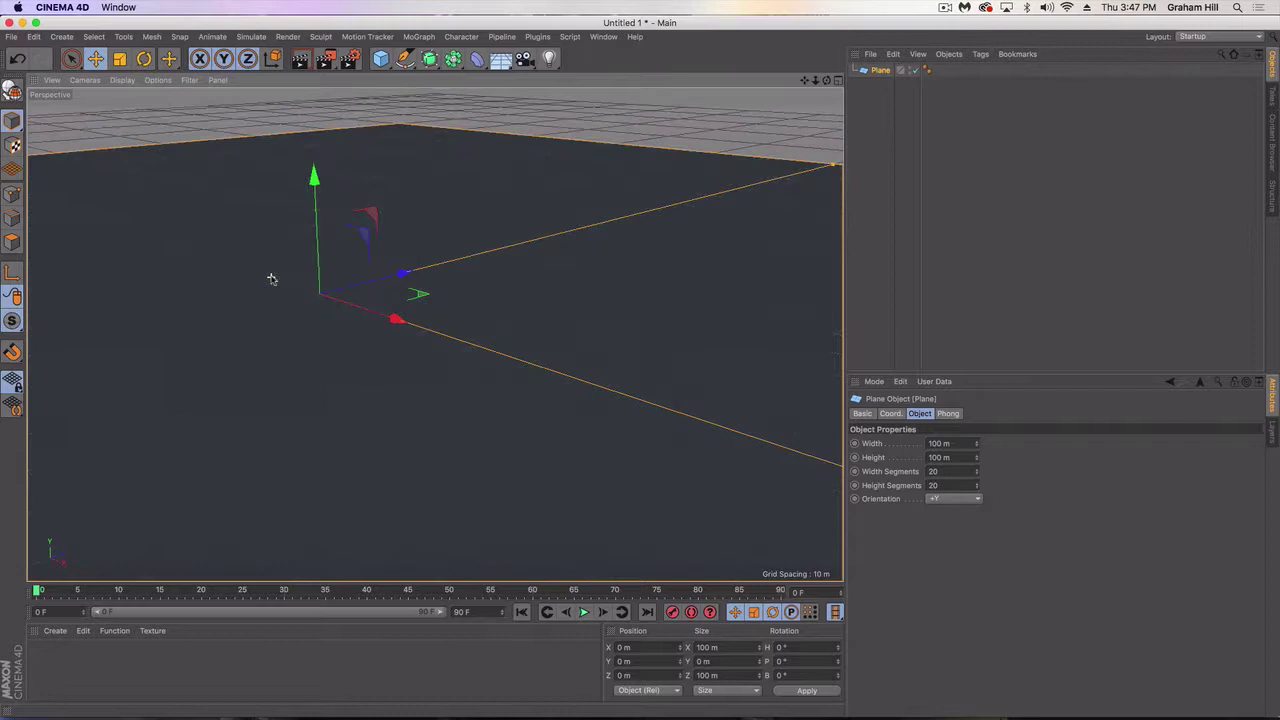
scroll(341, 398, "down", 10)
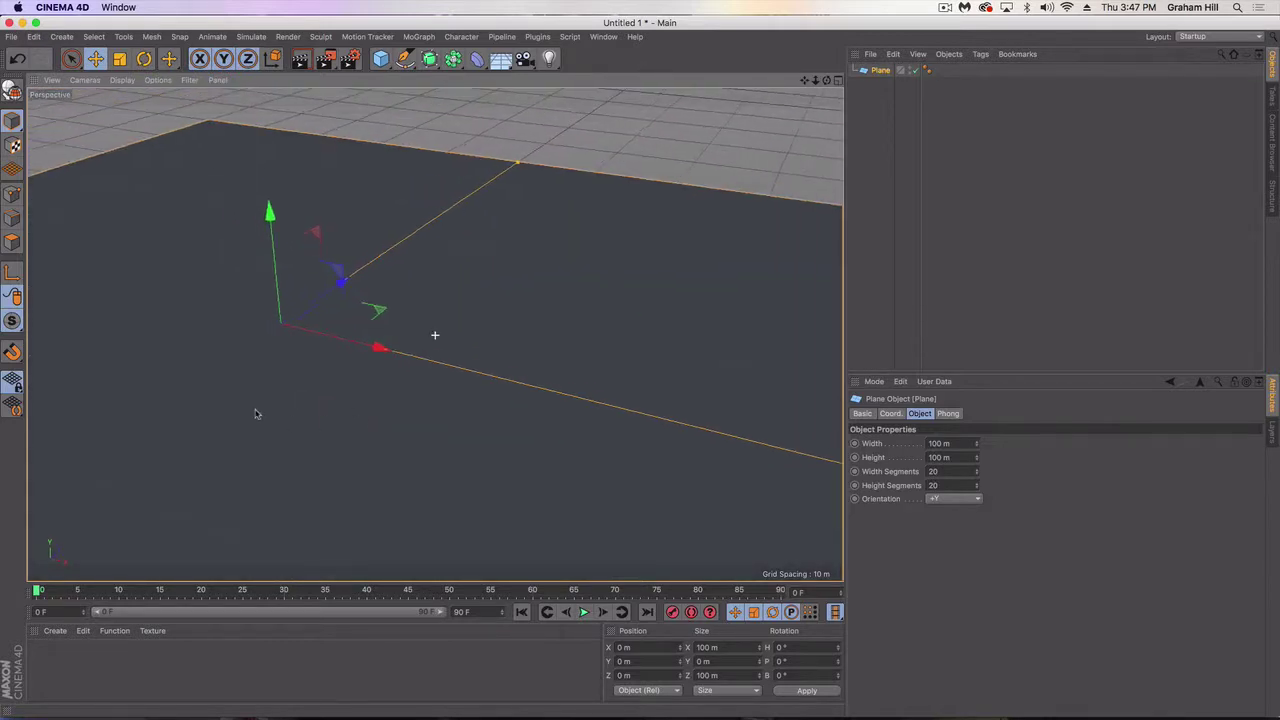
middle_click_drag(399, 368, 406, 306, "alt")
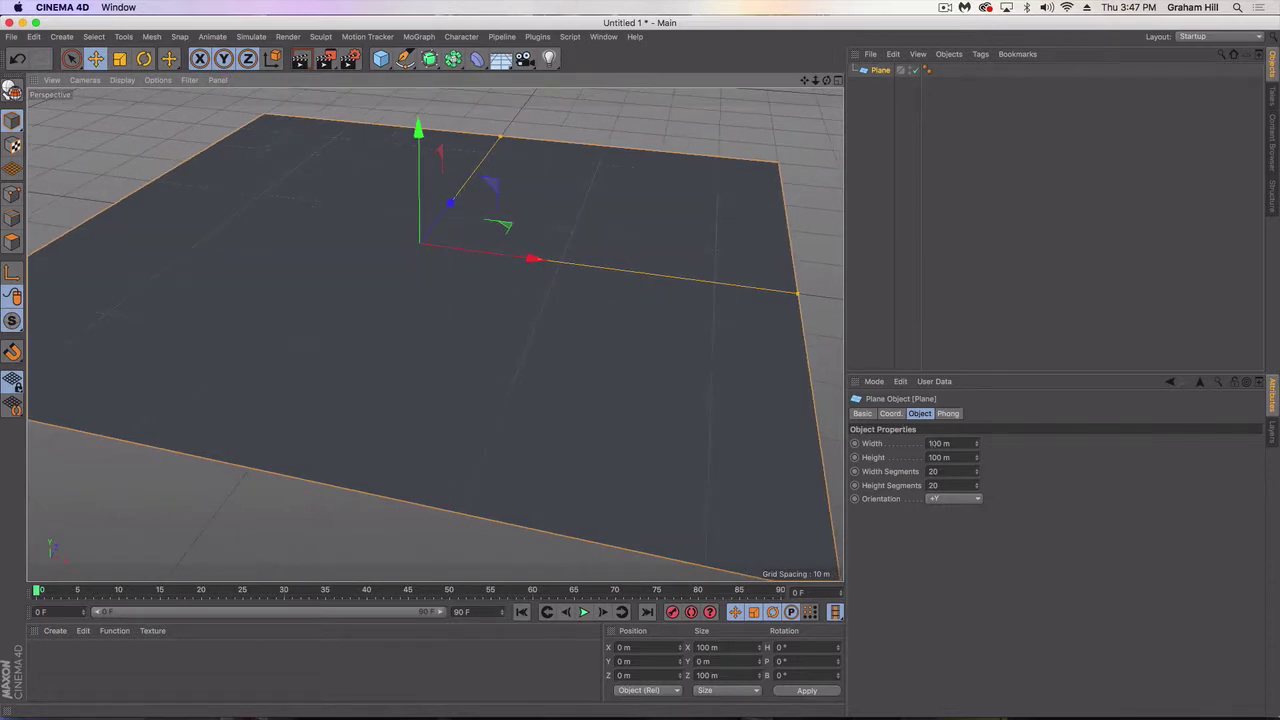
left_click(940, 443)
type("50")
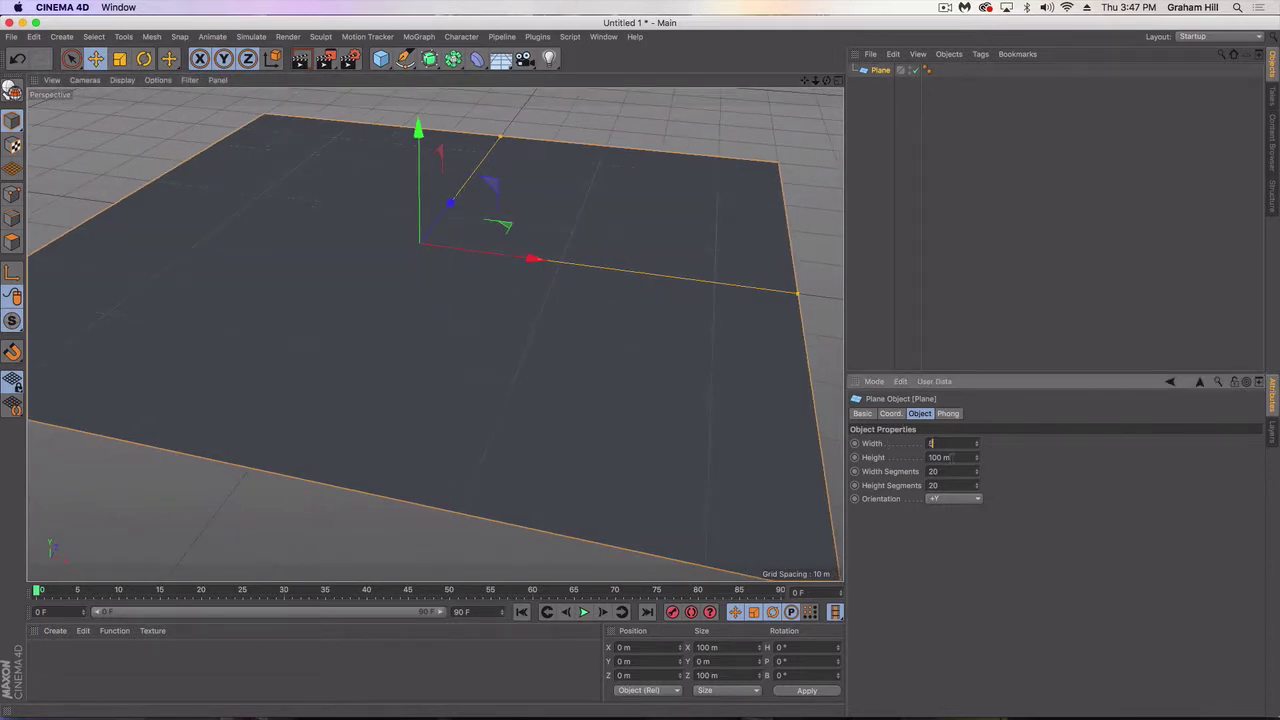
key("Tab")
type("50")
key("Return")
left_click_drag(360, 234, 446, 326, "alt")
- Give the plane 1 width segment and 1 height segment
left_click(945, 471)
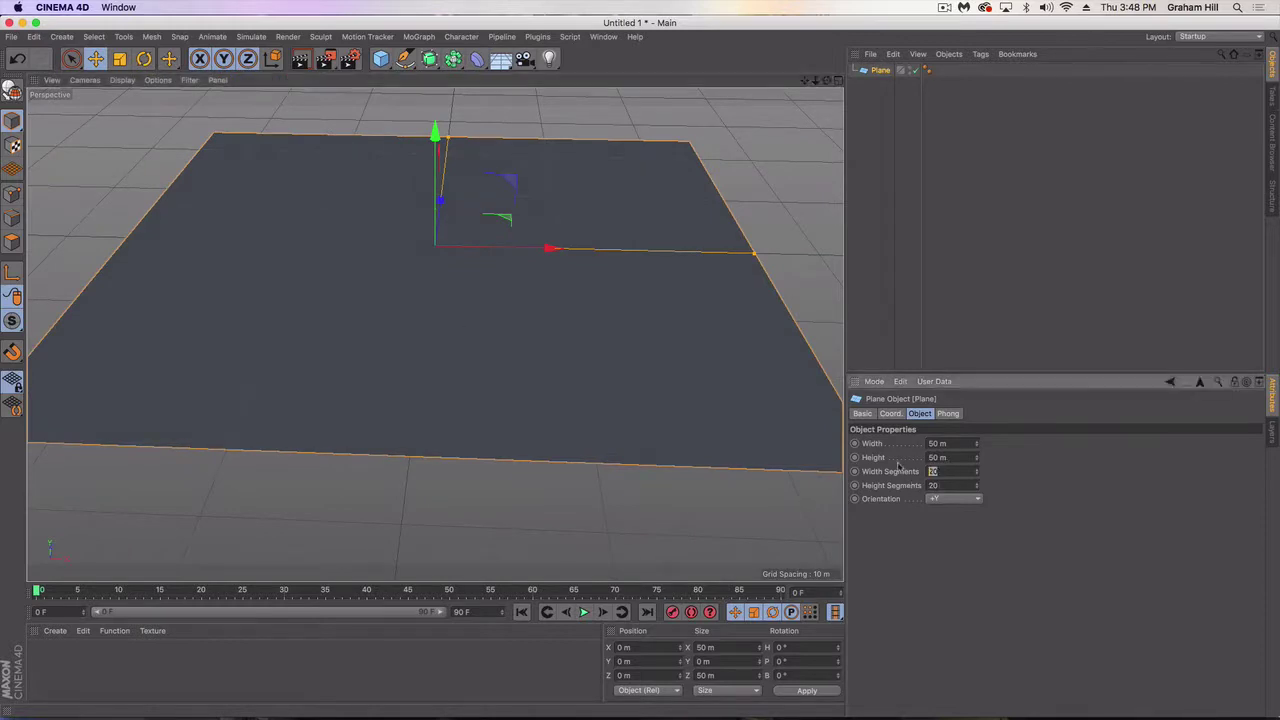
type("1")
key("Tab")
type("1")
key("Return")
- Make the plane editable, switch to Polygons mode, and activate Loop/Path Cut with K, L
left_click(12, 90)
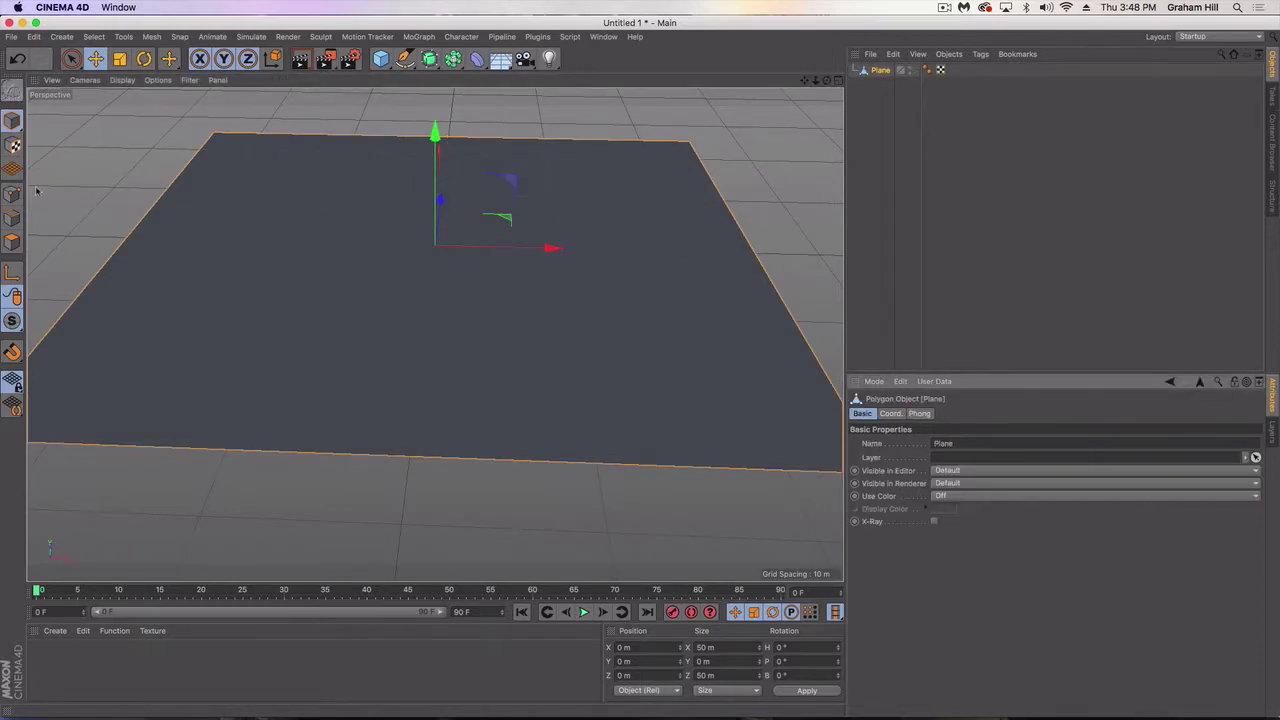
left_click(12, 242)
mouse_move(399, 250)
left_mouse_down("alt")
mouse_move(429, 229)
mouse_move(423, 290)
mouse_move(423, 269)
mouse_move(463, 340)
mouse_move(446, 337)
mouse_move(452, 348)
left_mouse_up("alt")
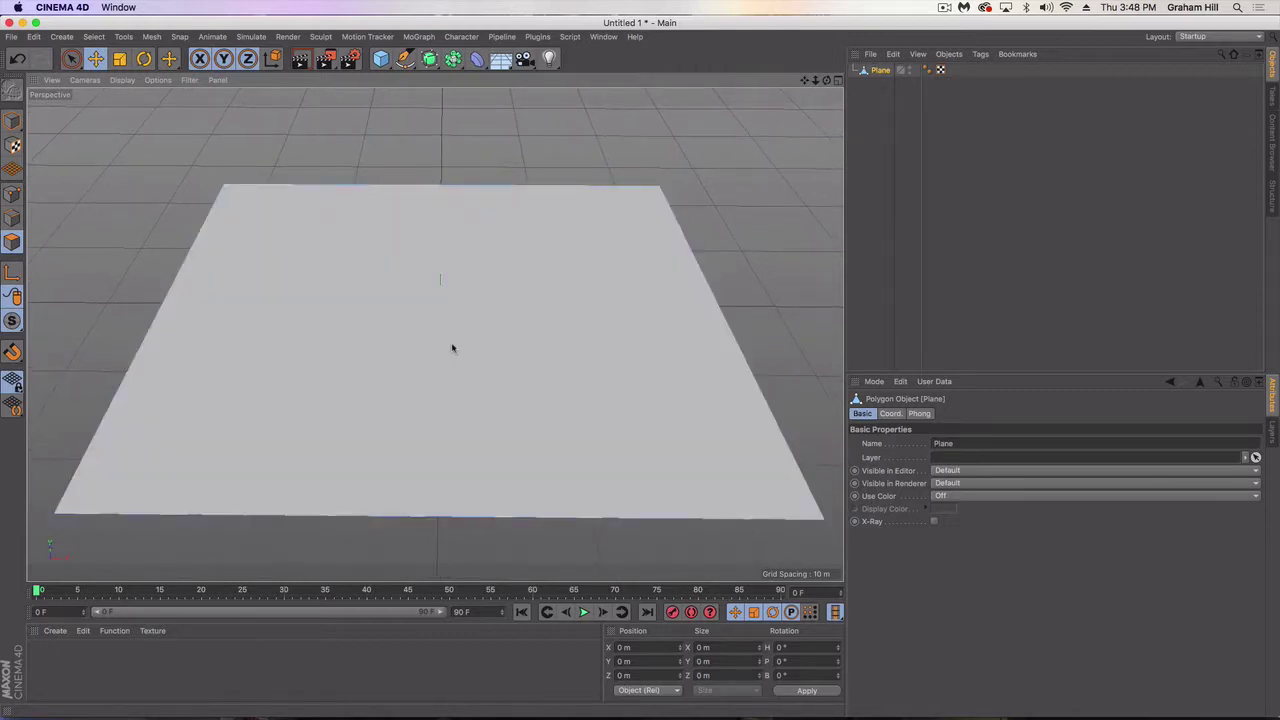
key("k")
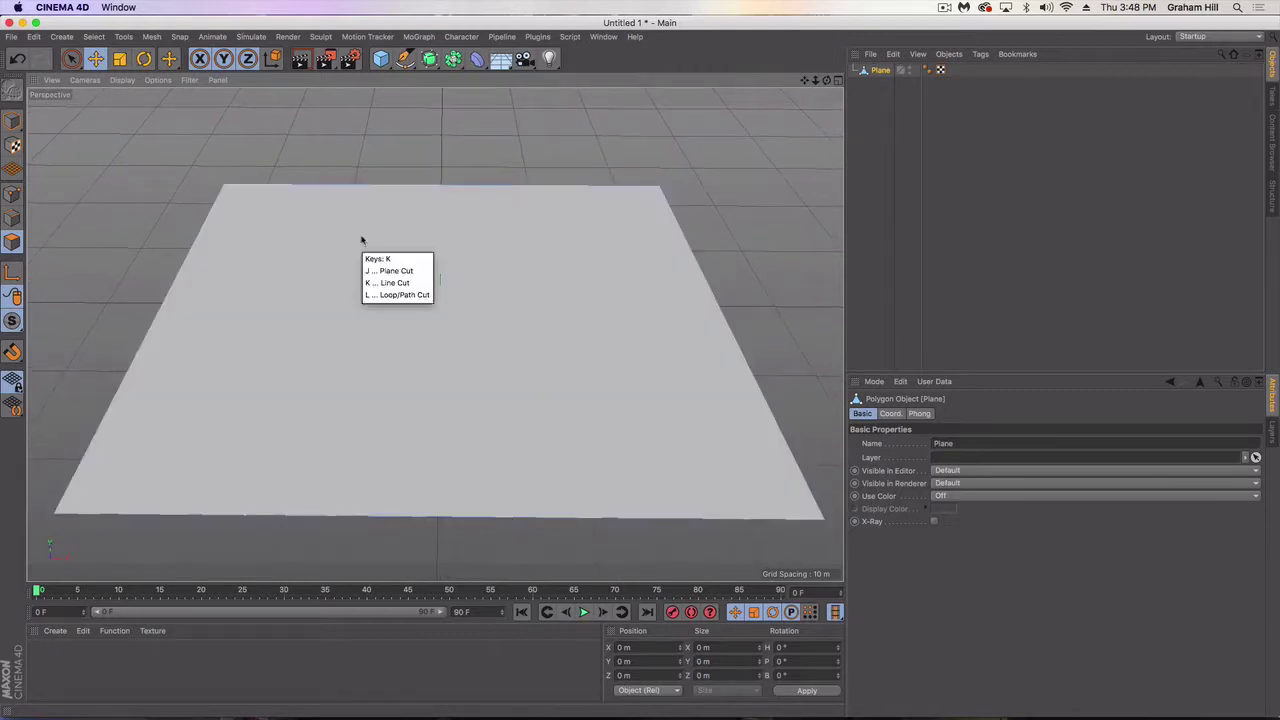
key("l")
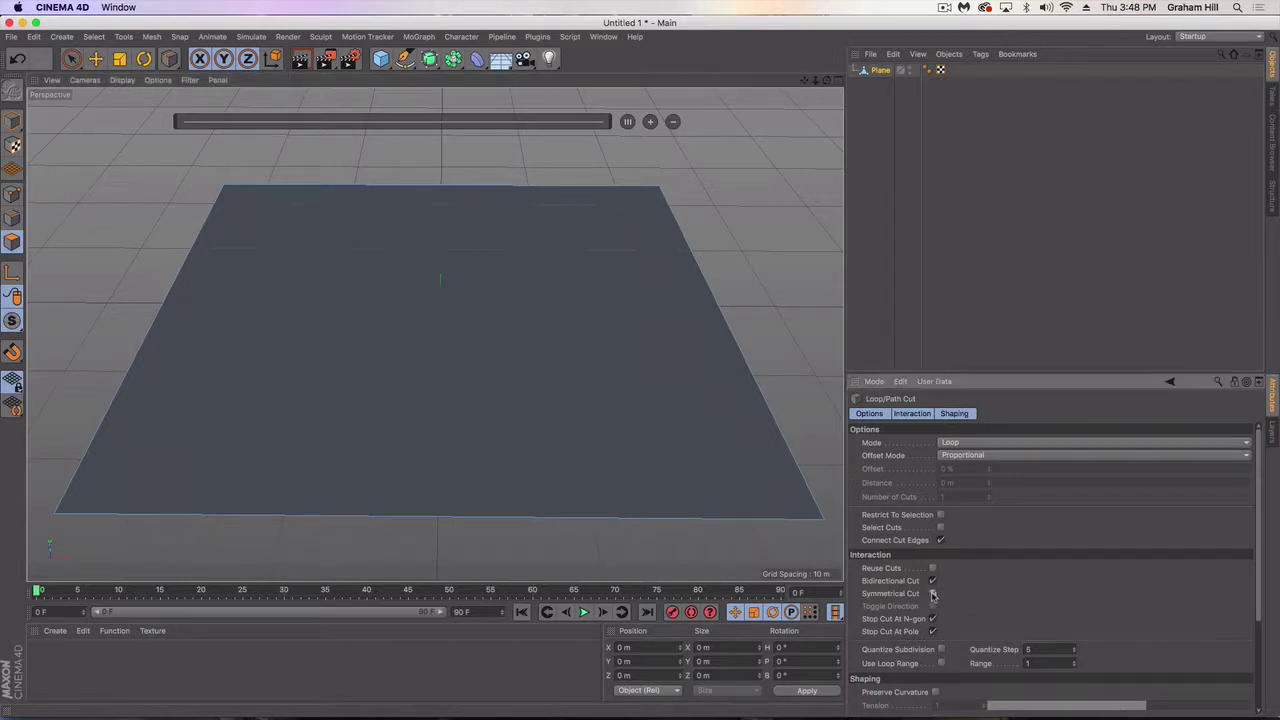
- Enable Symmetrical Cut, place six lengthwise loop cuts, and drag them into pairs (46.281% offset)
left_click(933, 594)
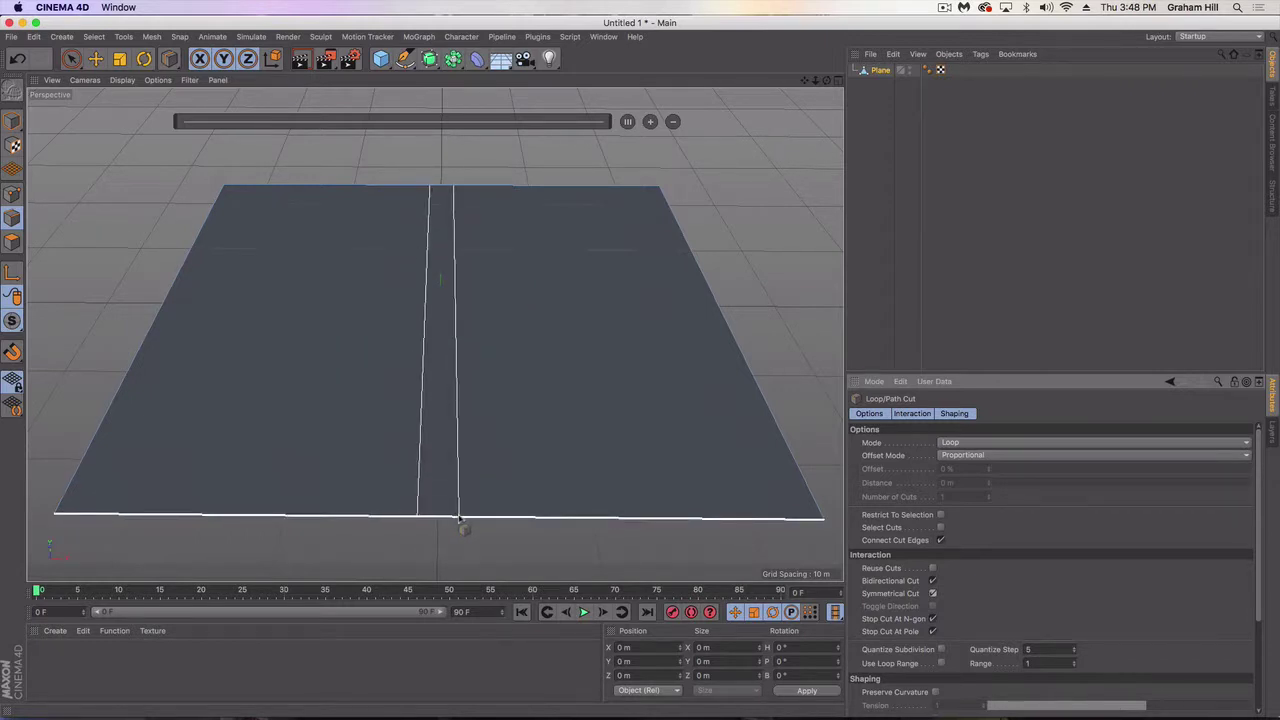
left_click(459, 519)
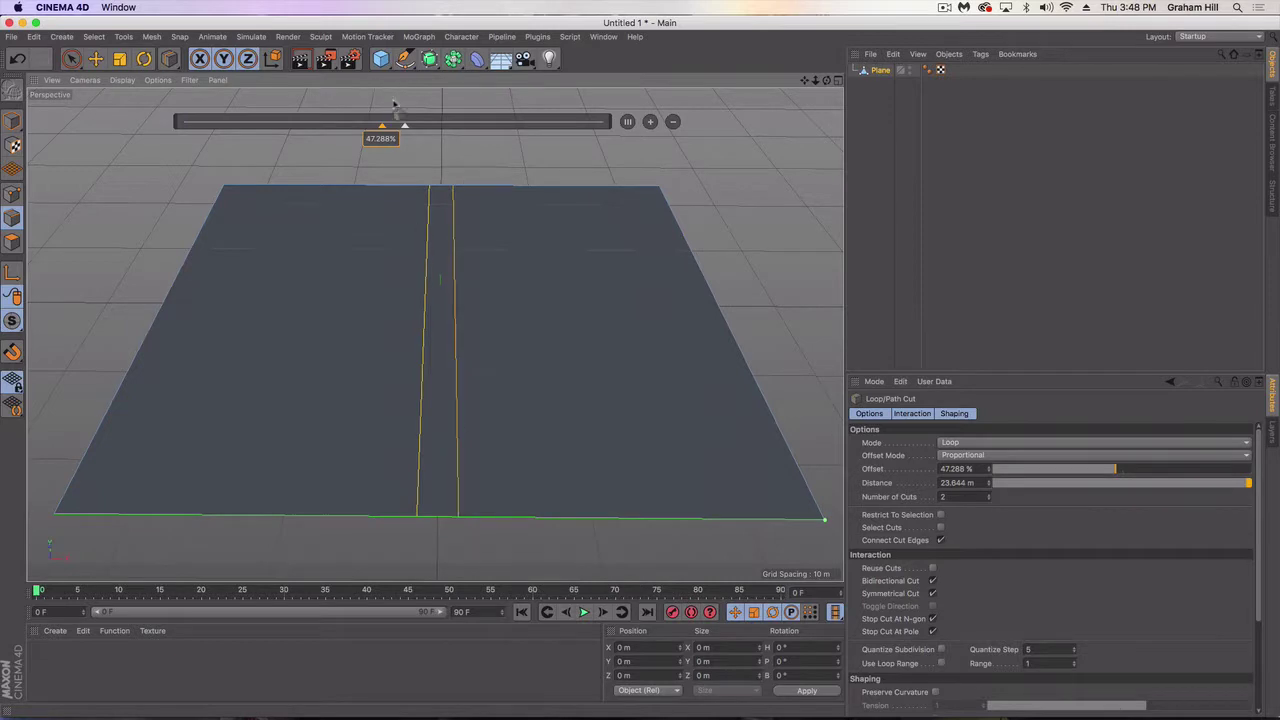
left_click(650, 122)
left_click(650, 122)
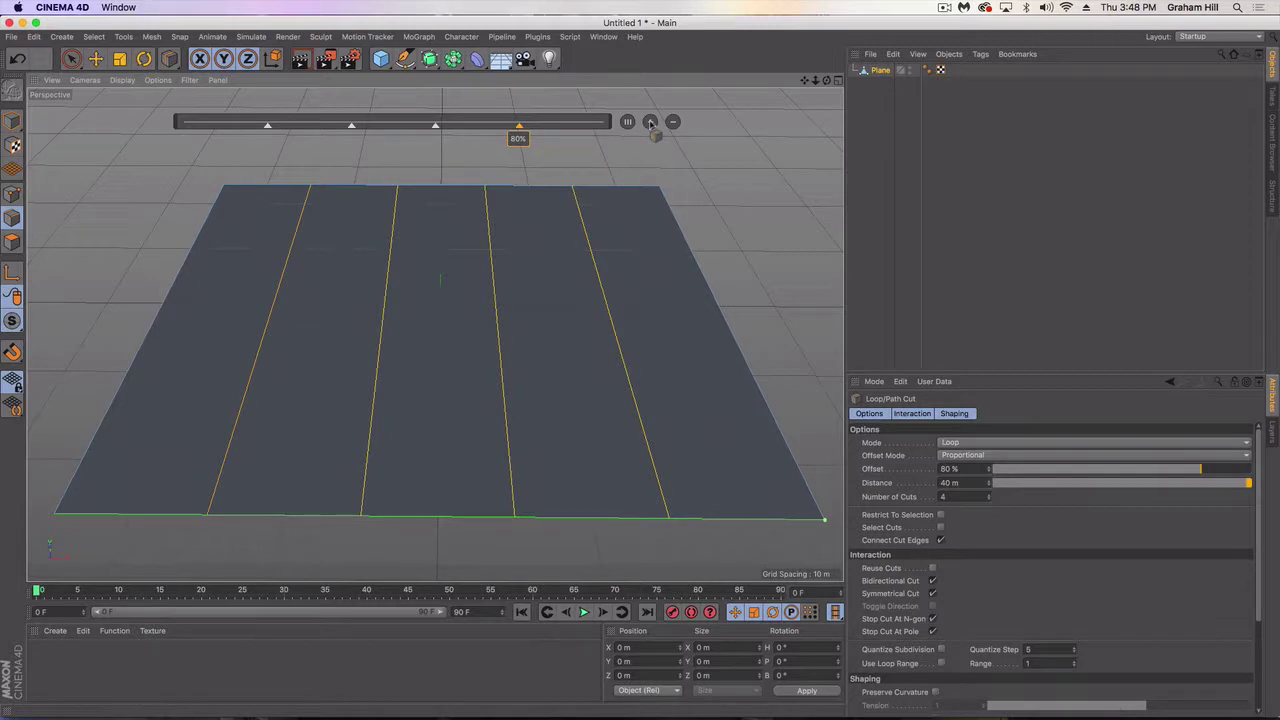
left_click(650, 122)
left_click(650, 122)
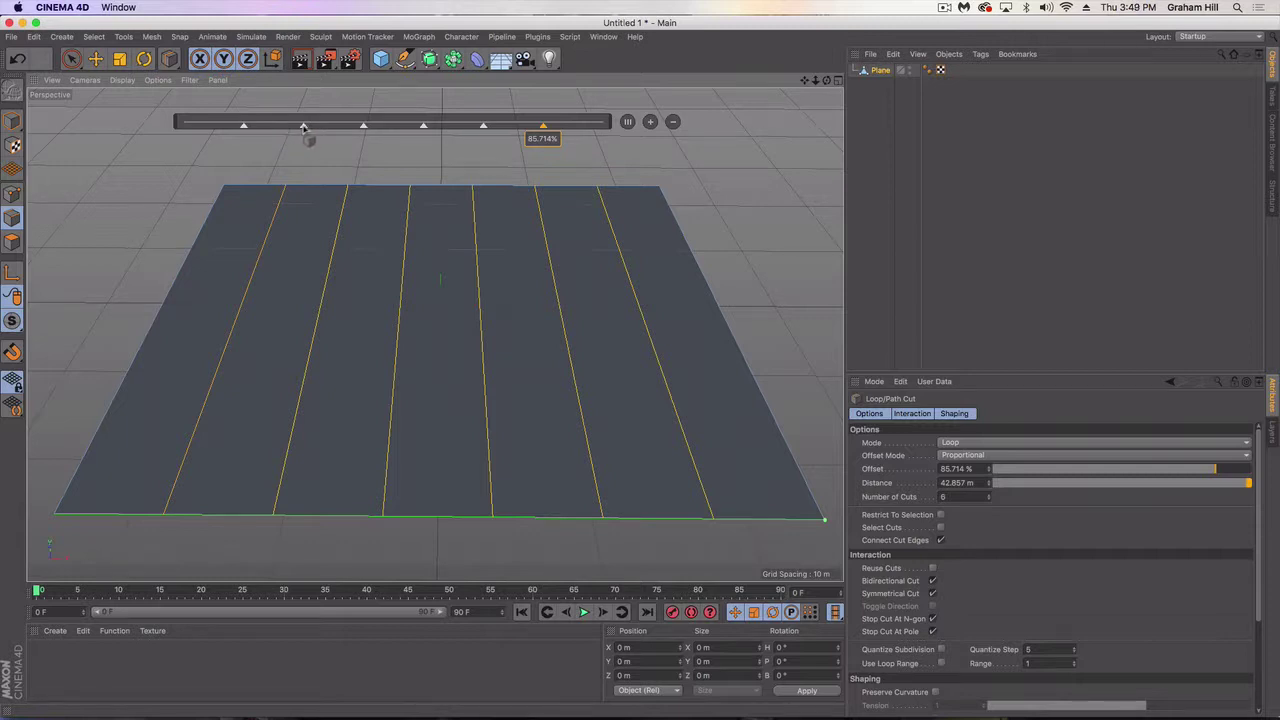
left_click_drag(305, 126, 272, 131)
left_click_drag(362, 126, 378, 131)
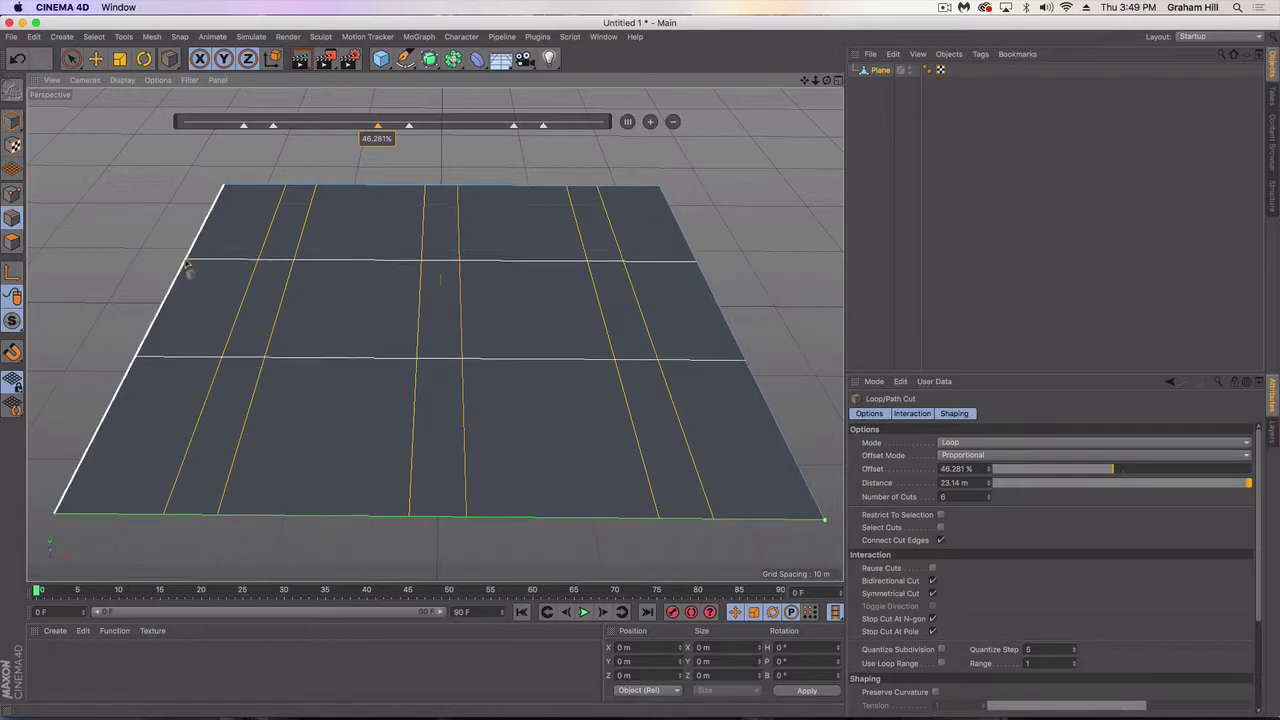
- Add a second set of six symmetrical loop cuts, dragged into three narrow pairs at 46.738%
left_click_drag(251, 294, 281, 266, "alt")
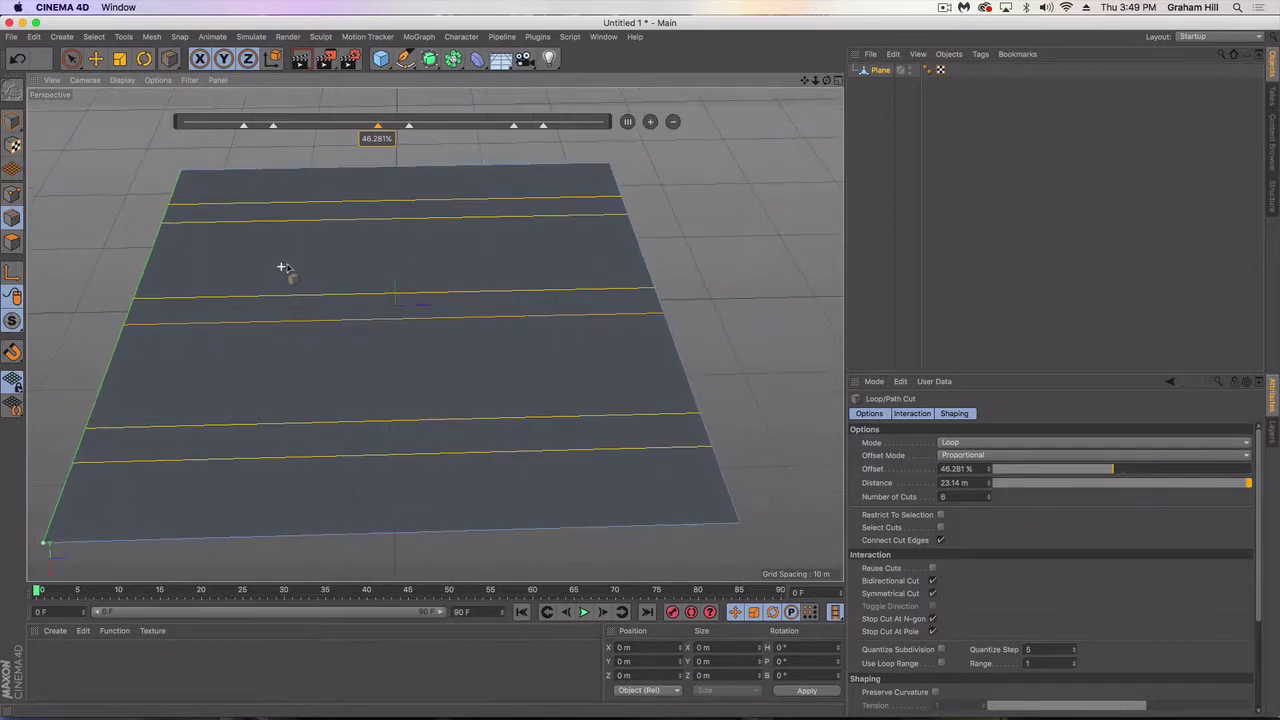
left_click(380, 173)
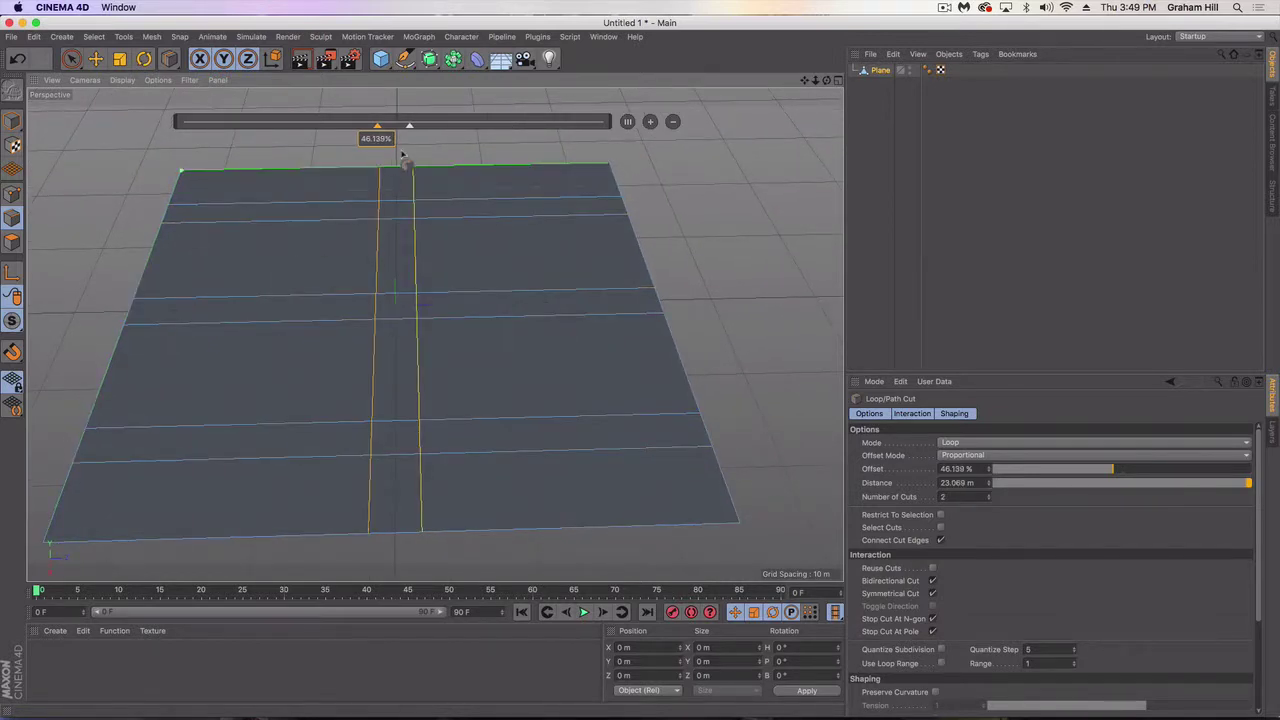
left_click(649, 123)
left_click(649, 123)
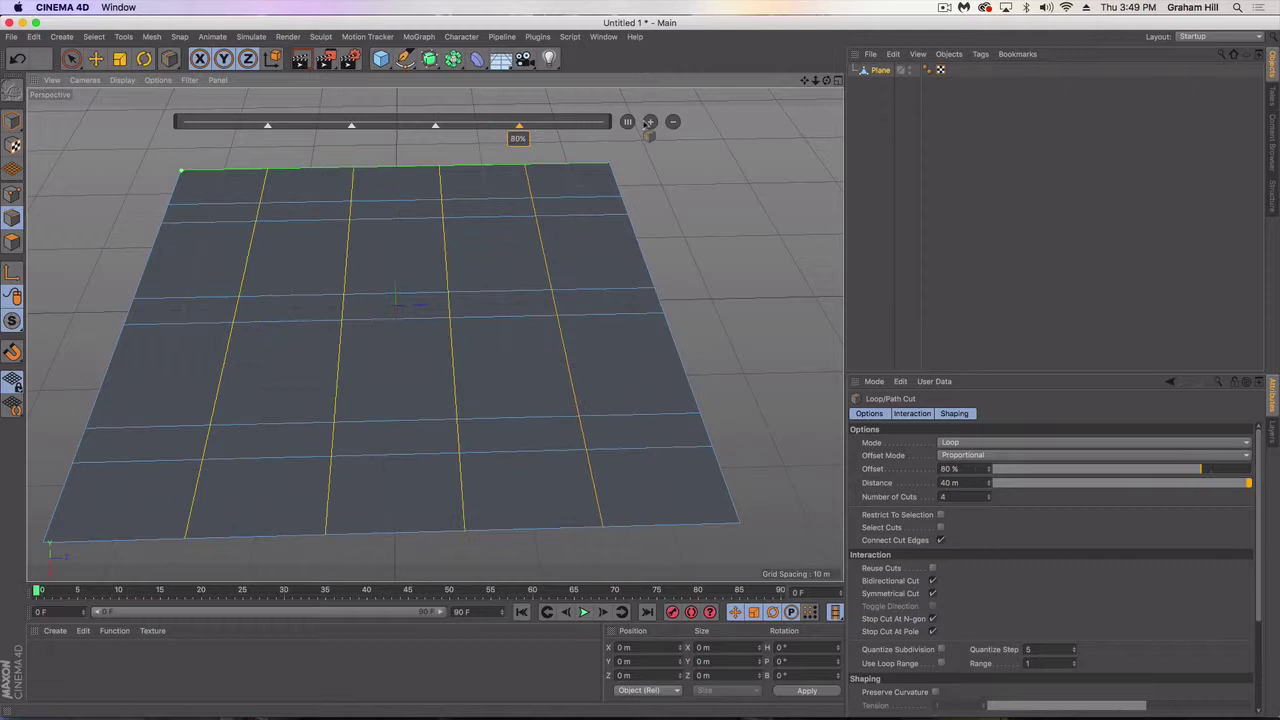
left_click(649, 123)
left_click(649, 123)
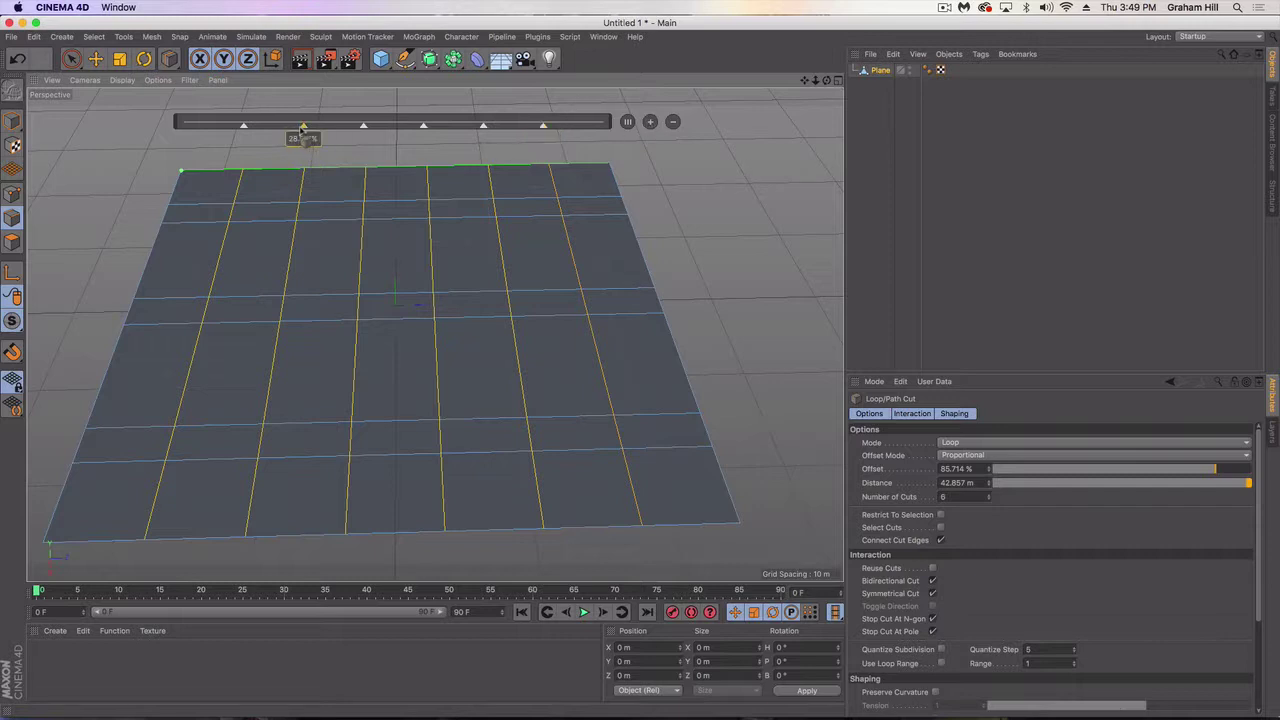
left_click_drag(303, 128, 277, 128)
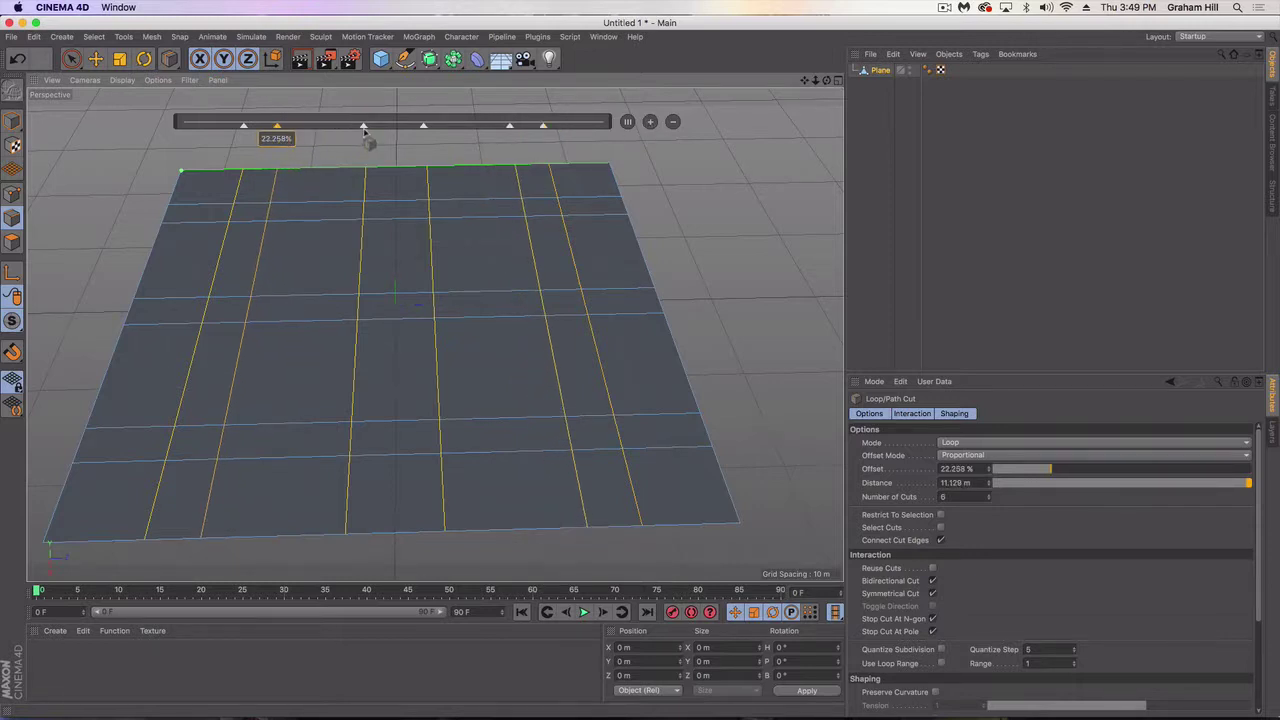
left_click_drag(364, 129, 379, 130)
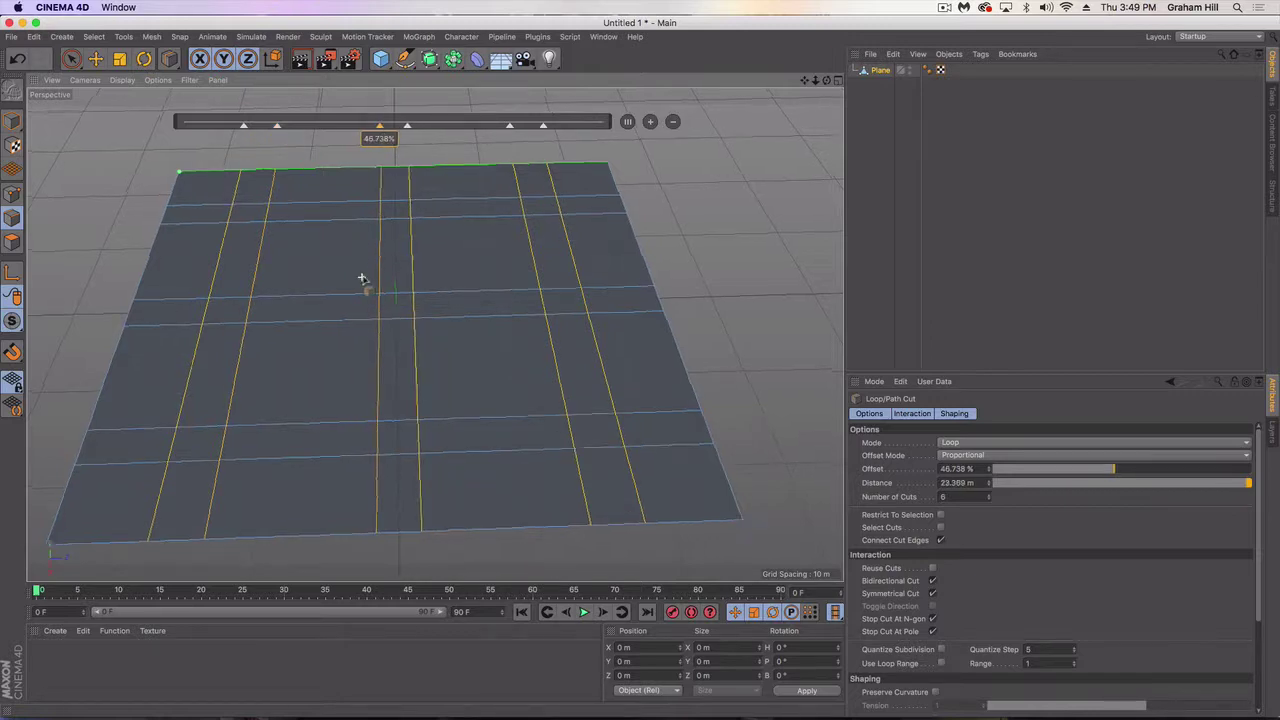
left_click_drag(363, 279, 487, 334, "alt")
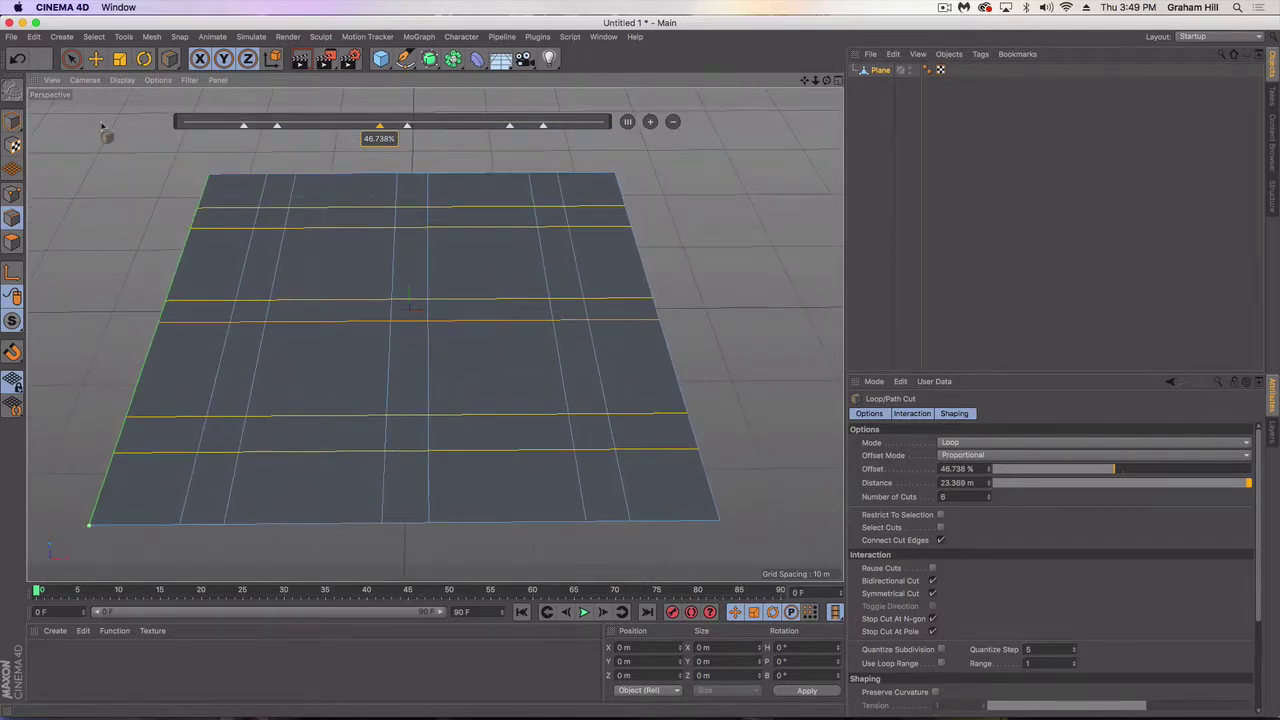
- Select all road-strip polygons with clicks and Live Selection painting, dropping two stray faces
left_click(96, 58)
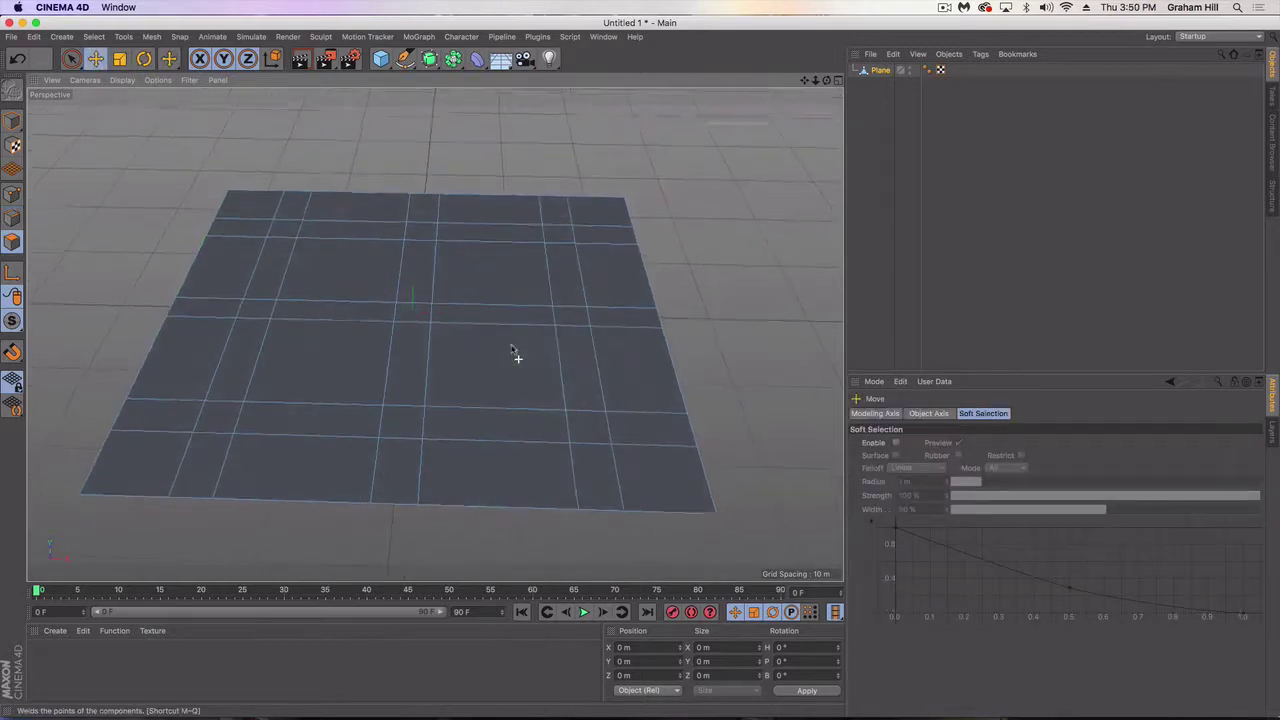
left_click_drag(406, 362, 415, 300, "alt")
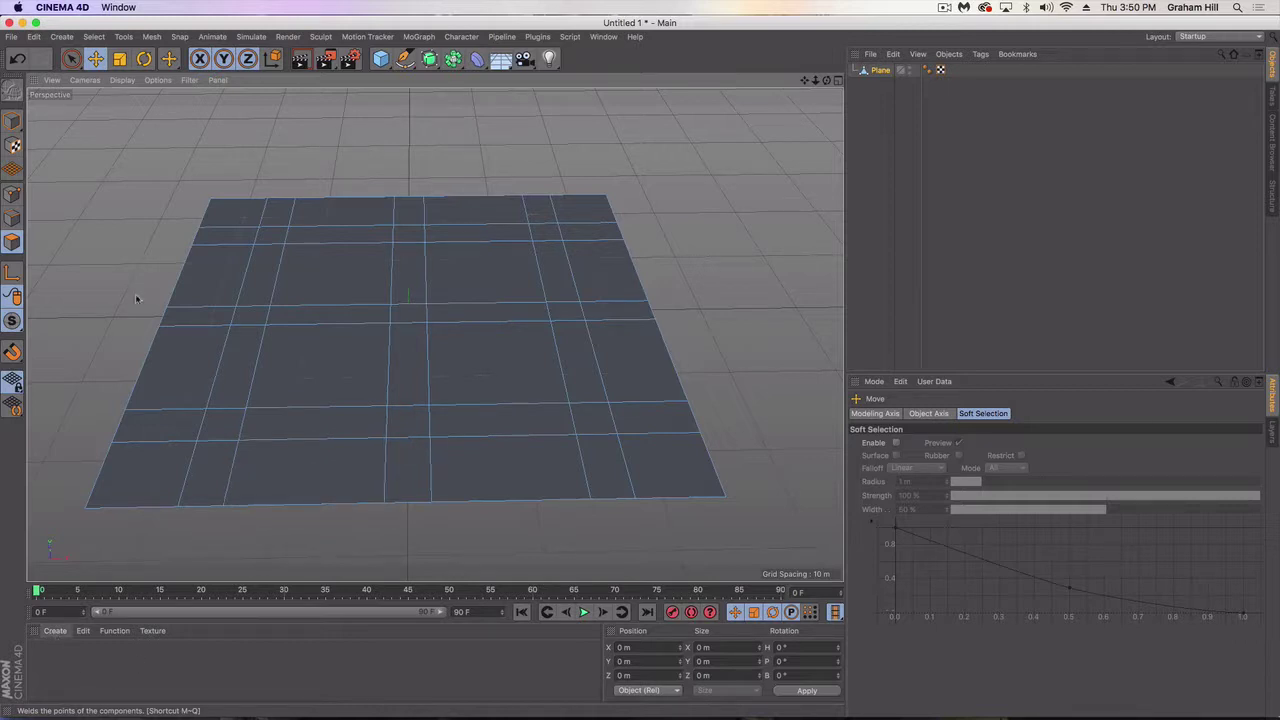
left_click(270, 216)
left_click(225, 237, "shift")
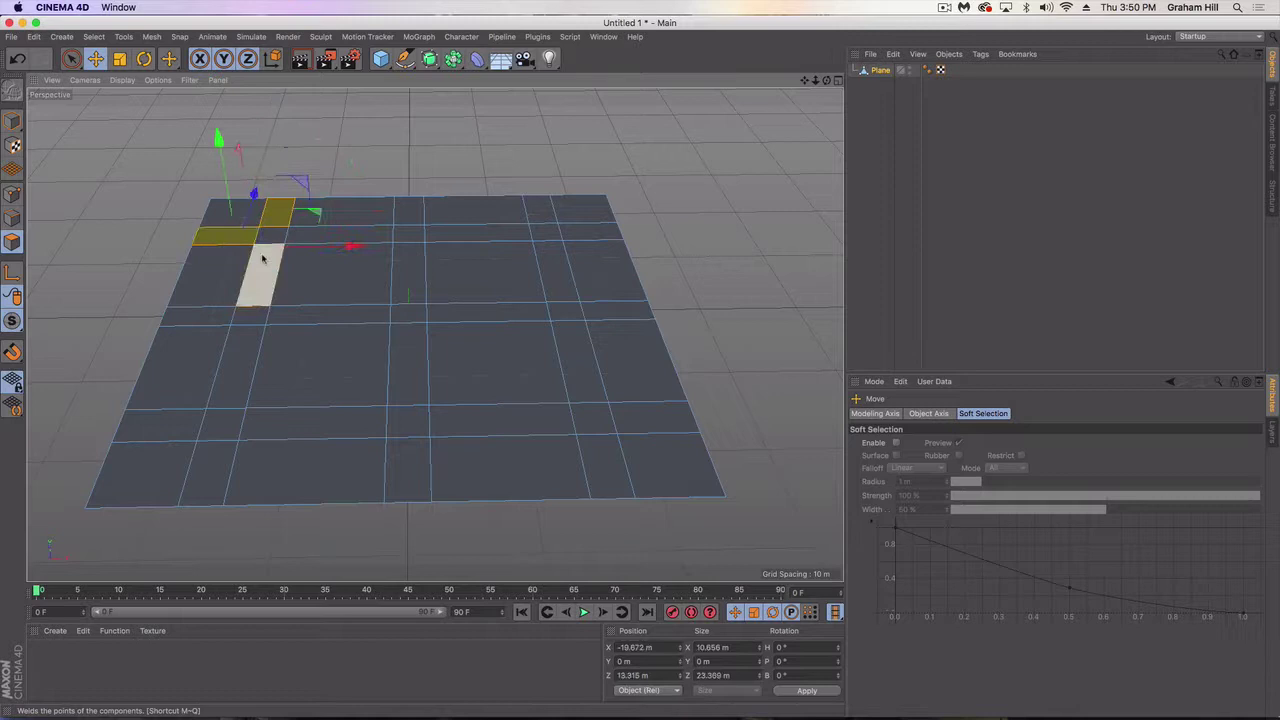
left_click(262, 258, "shift")
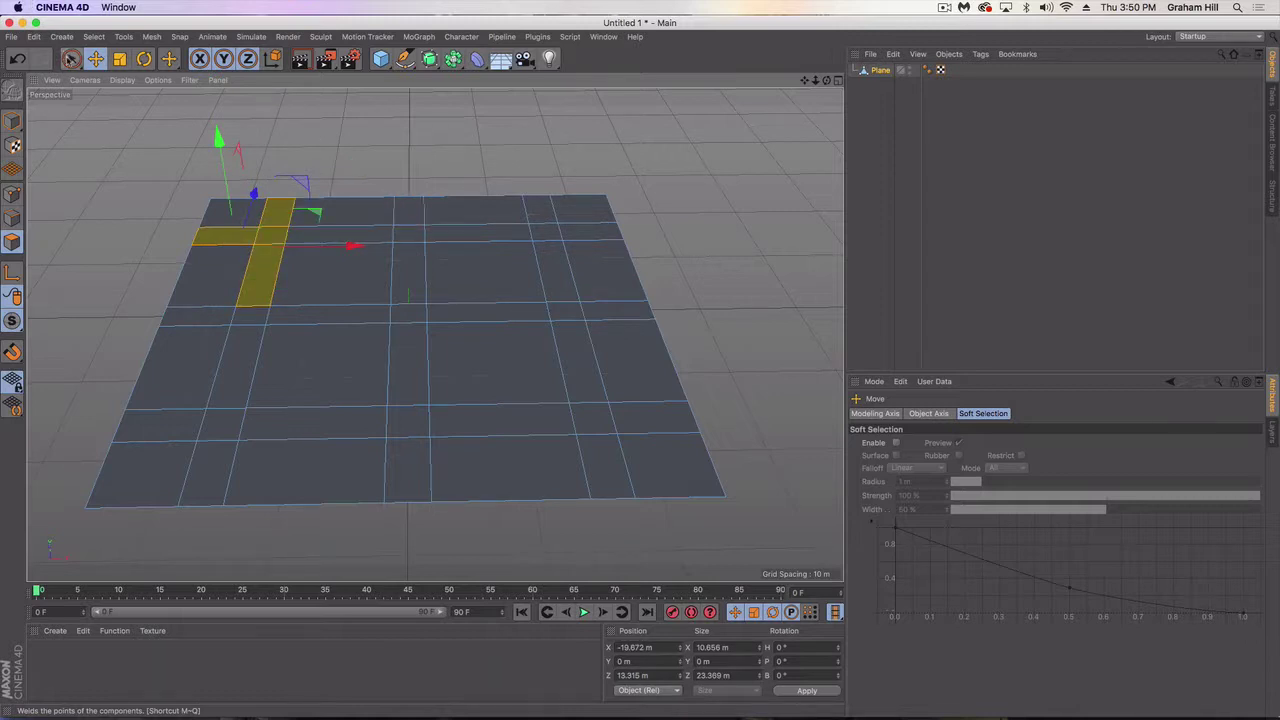
left_click(70, 58)
mouse_move(405, 208)
left_mouse_down("shift")
mouse_move(401, 495)
mouse_move(305, 424)
mouse_move(167, 421)
mouse_move(220, 430)
mouse_move(220, 460)
mouse_move(243, 311)
mouse_move(212, 317)
mouse_move(395, 315)
left_mouse_up("shift")
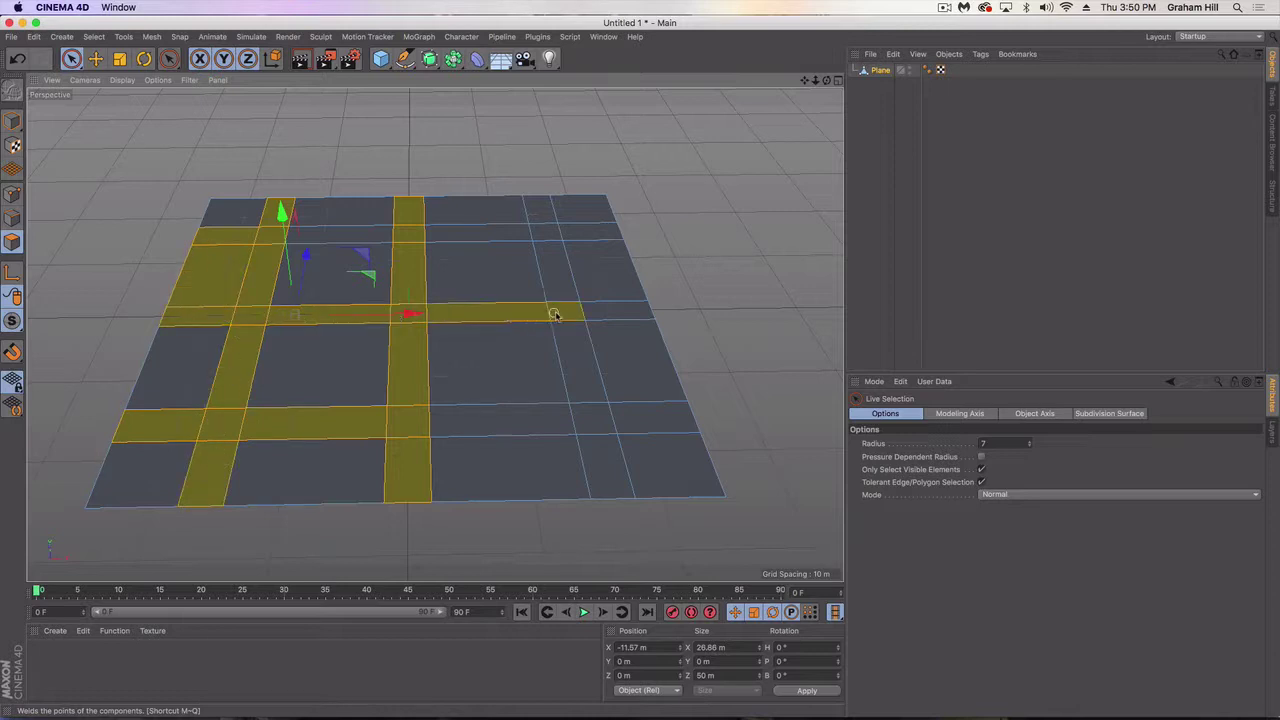
mouse_move(555, 315)
left_mouse_down()
mouse_move(608, 469)
mouse_move(596, 439)
mouse_move(562, 431)
mouse_move(631, 420)
mouse_move(595, 369)
mouse_move(583, 231)
mouse_move(514, 233)
mouse_move(537, 215)
mouse_move(548, 262)
left_mouse_up()
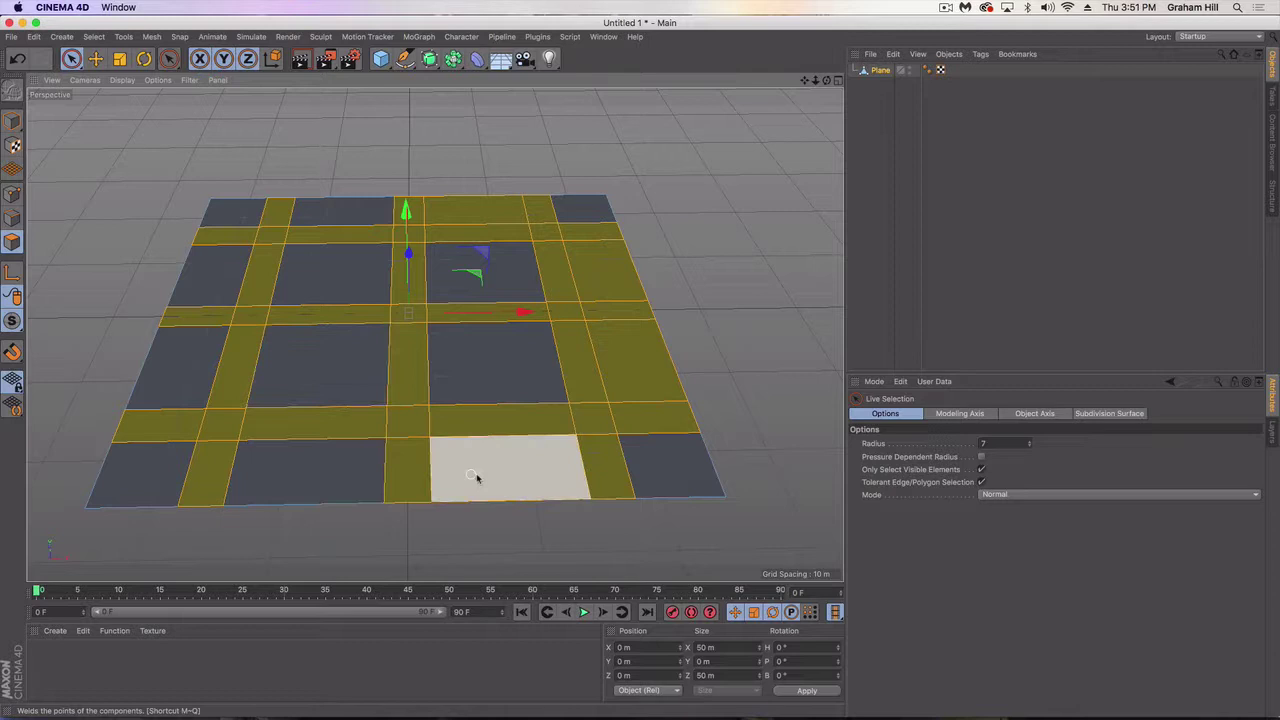
left_click_drag(623, 371, 605, 272, "ctrl")
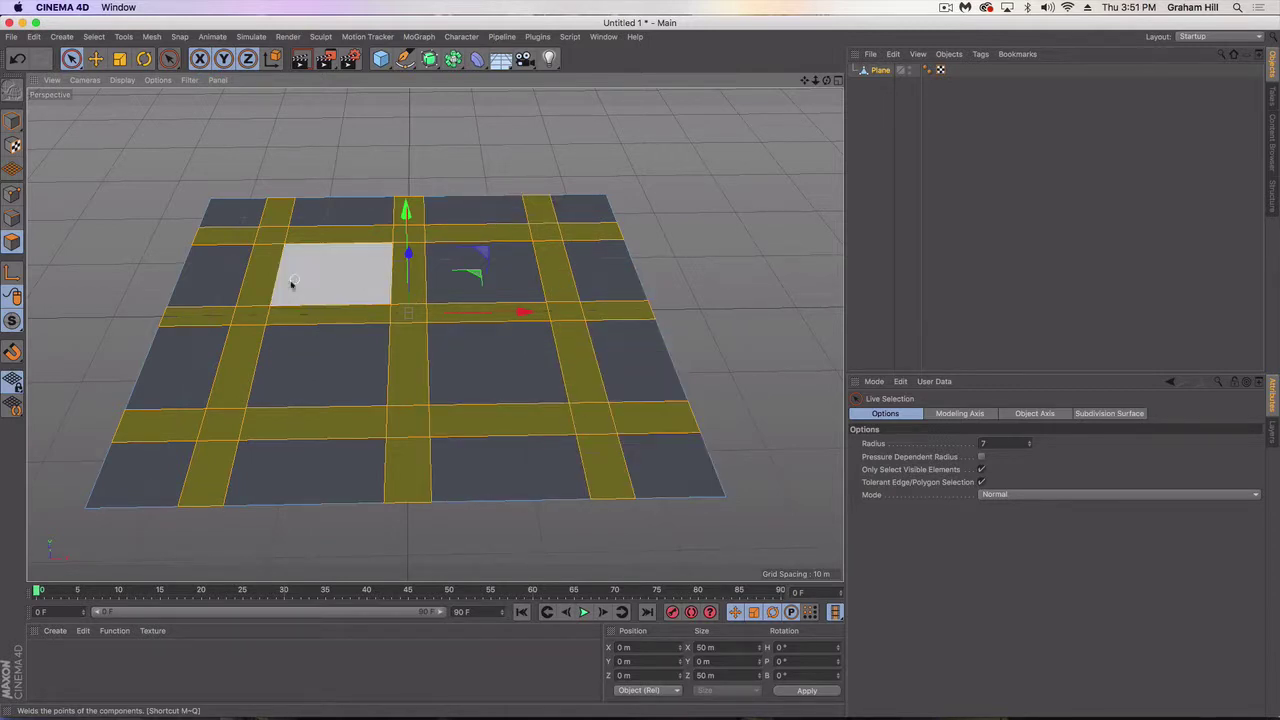
- Create a new material and give its Color a Noise texture at 5% global scale
left_click(55, 630)
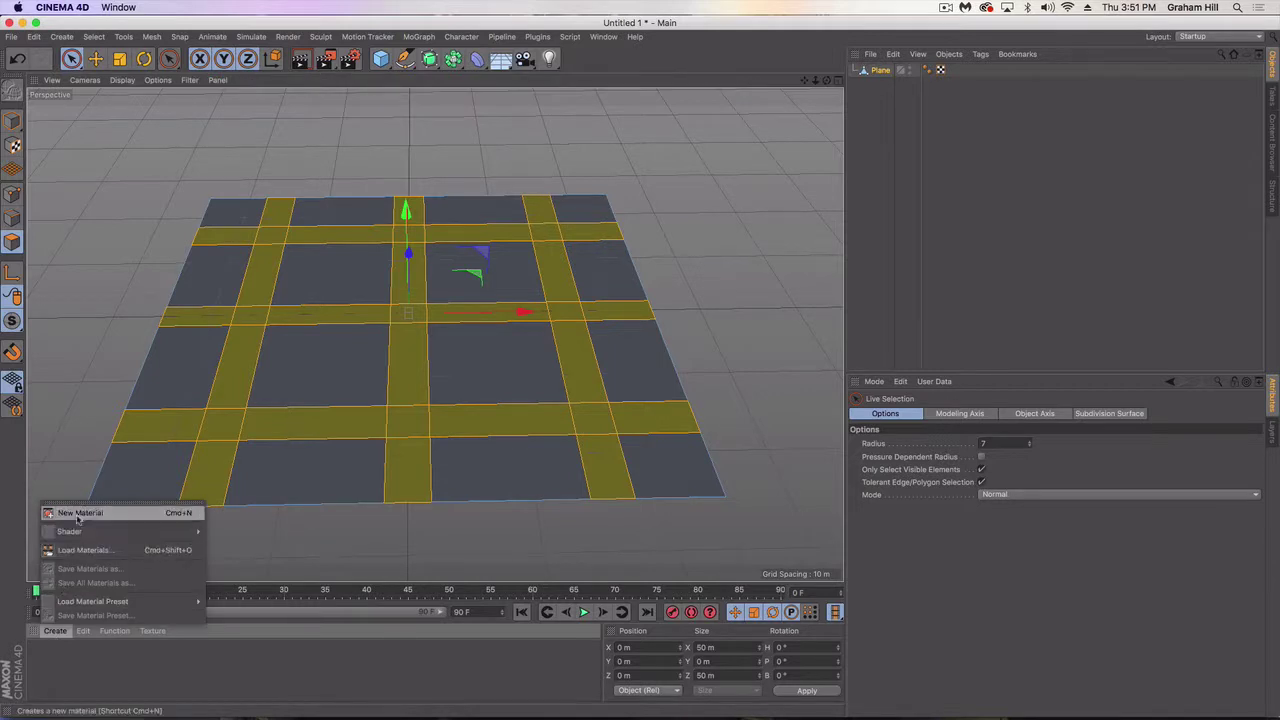
left_click(78, 513)
double_click(42, 656)
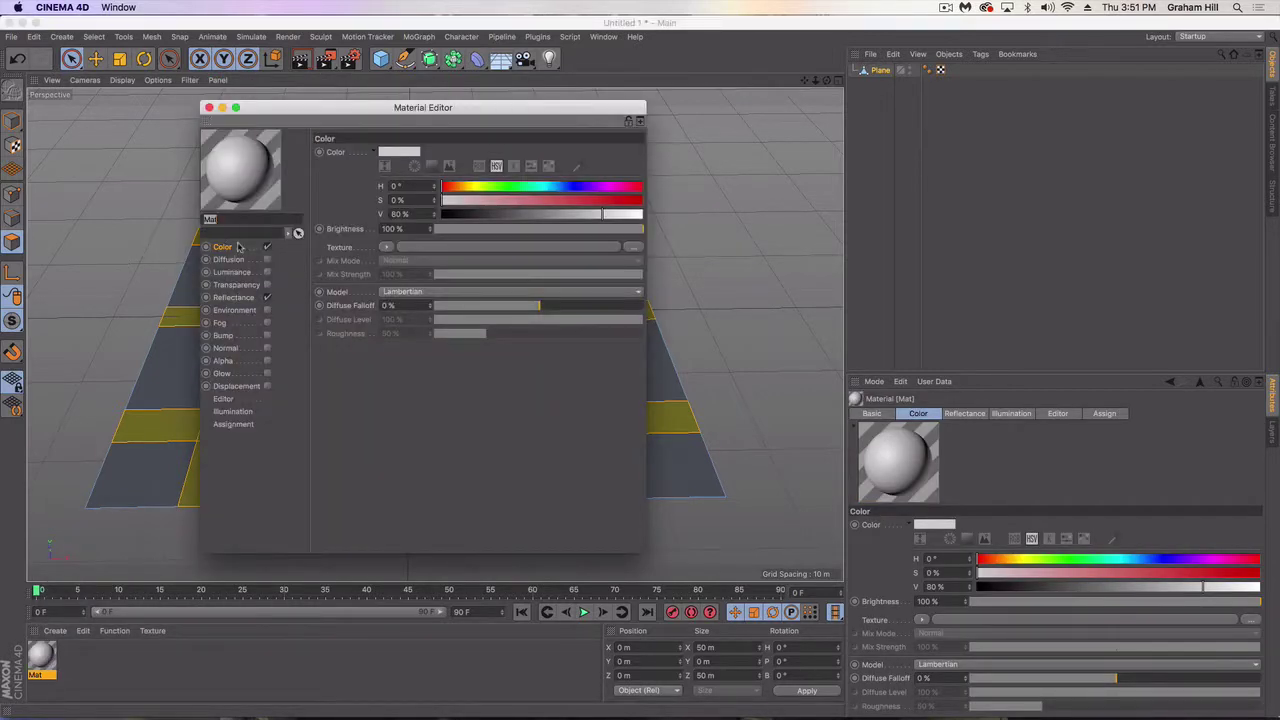
left_click(387, 248)
left_click(395, 409)
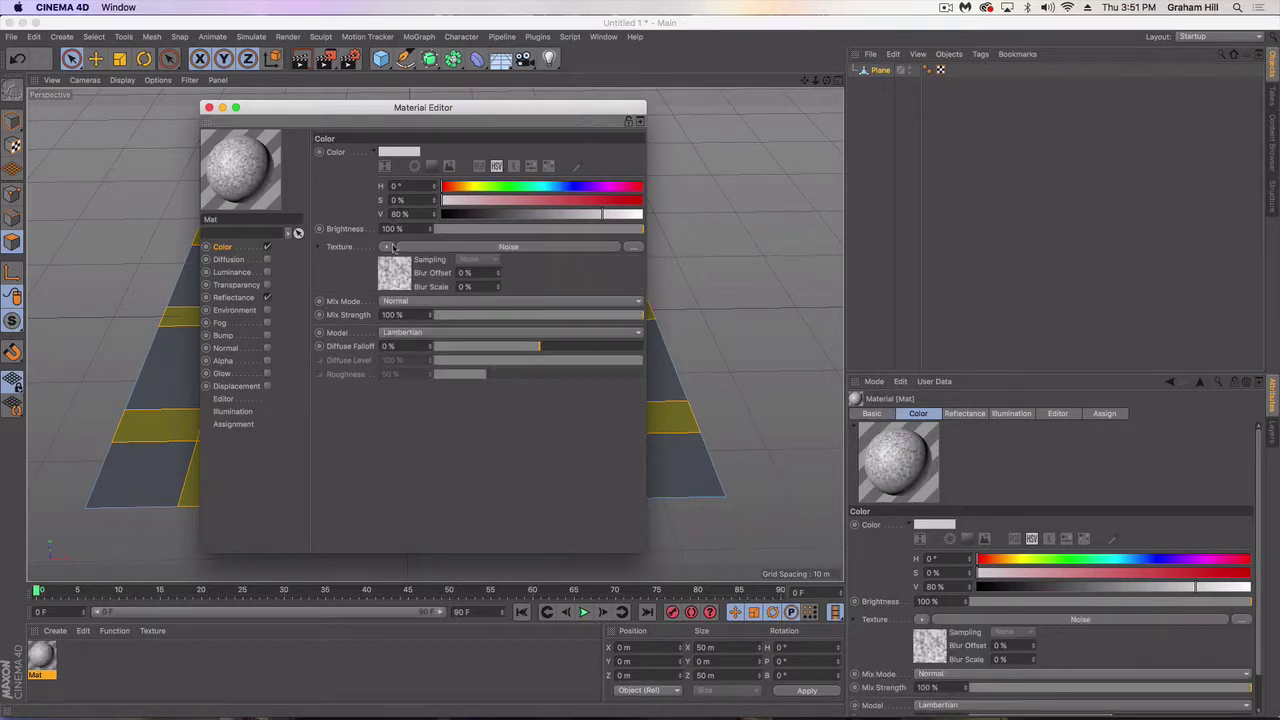
left_click(395, 269)
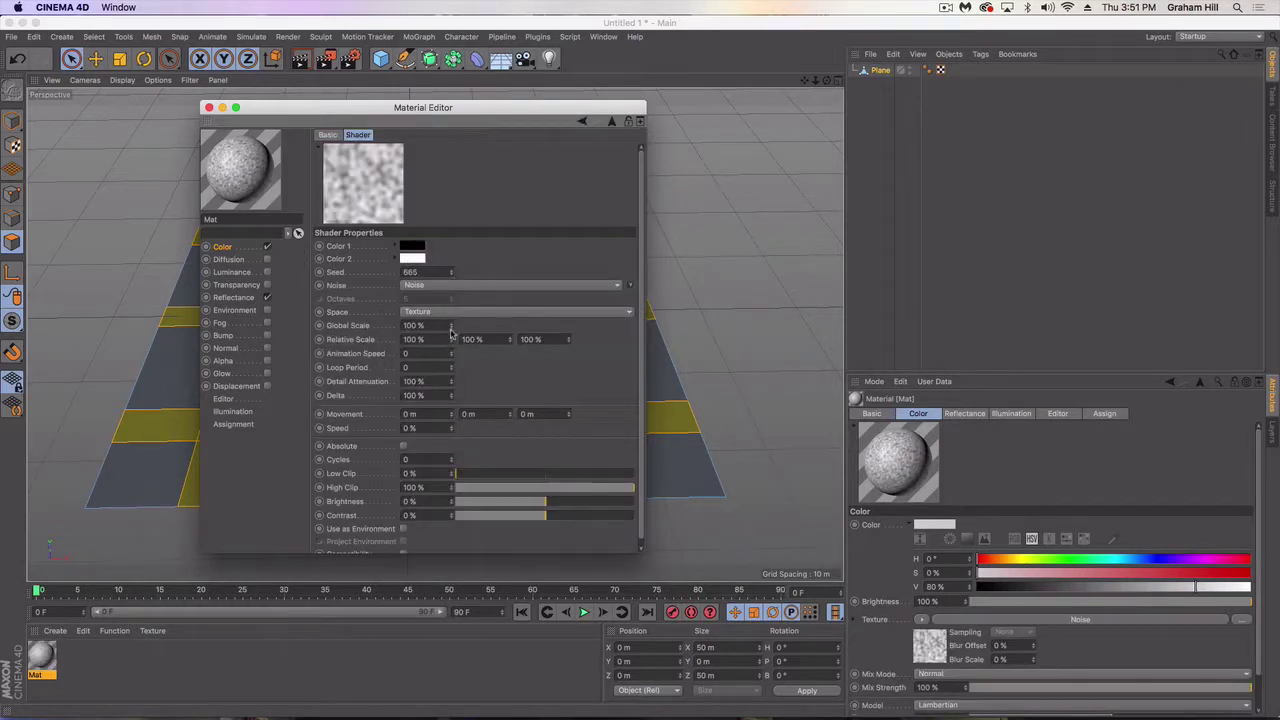
left_click_drag(450, 327, 450, 329)
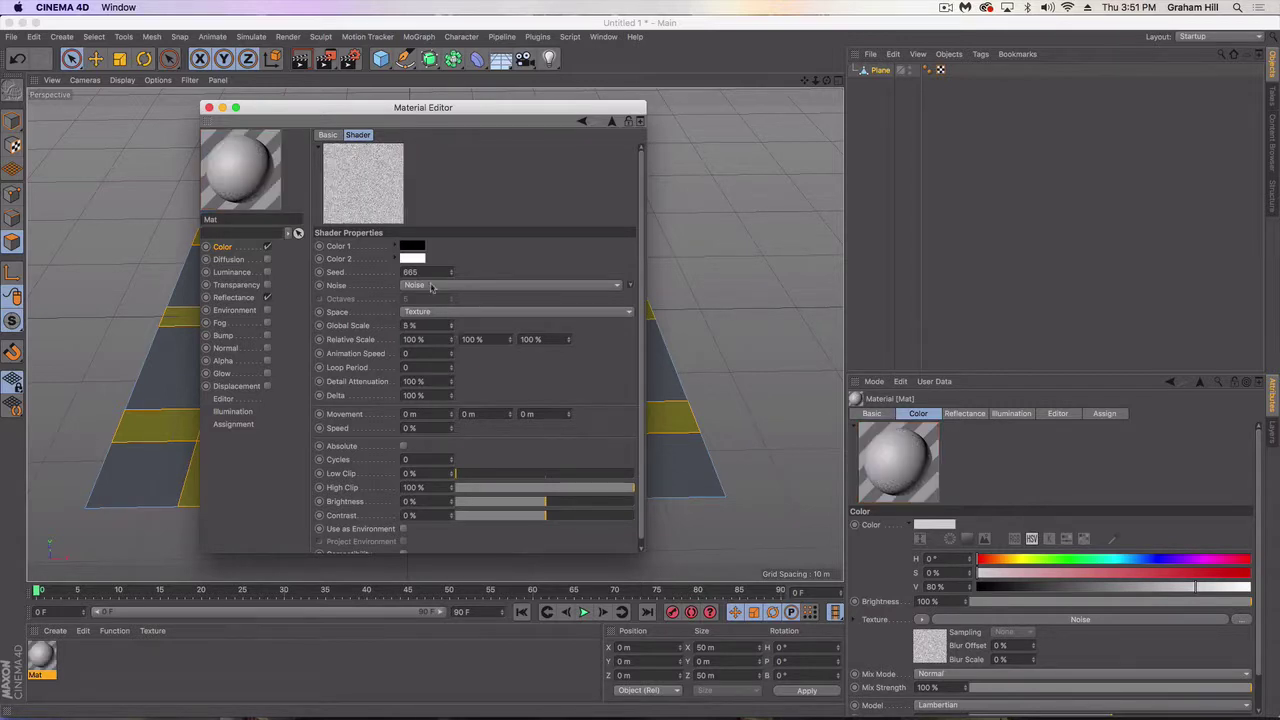
- Make the noise's second colour black and turn off the material's Reflectance
left_click(411, 258)
left_click(385, 301)
left_click(412, 259)
left_click(416, 288)
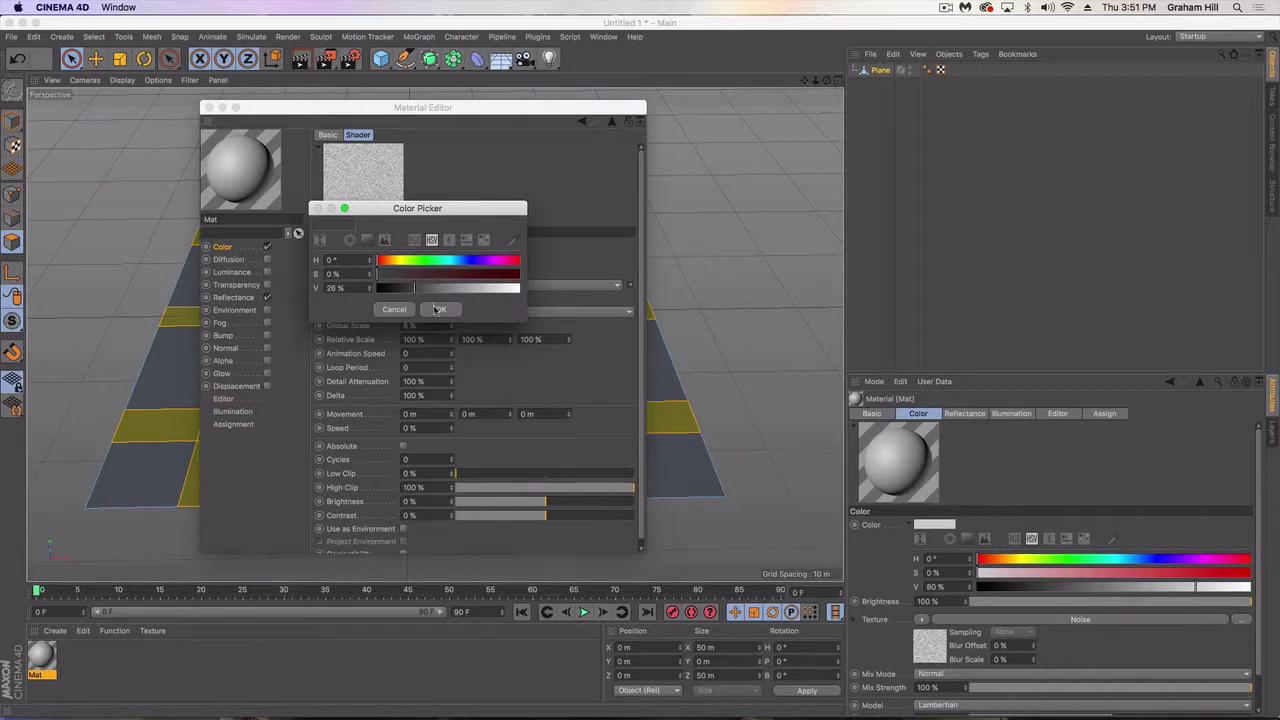
left_click(433, 309)
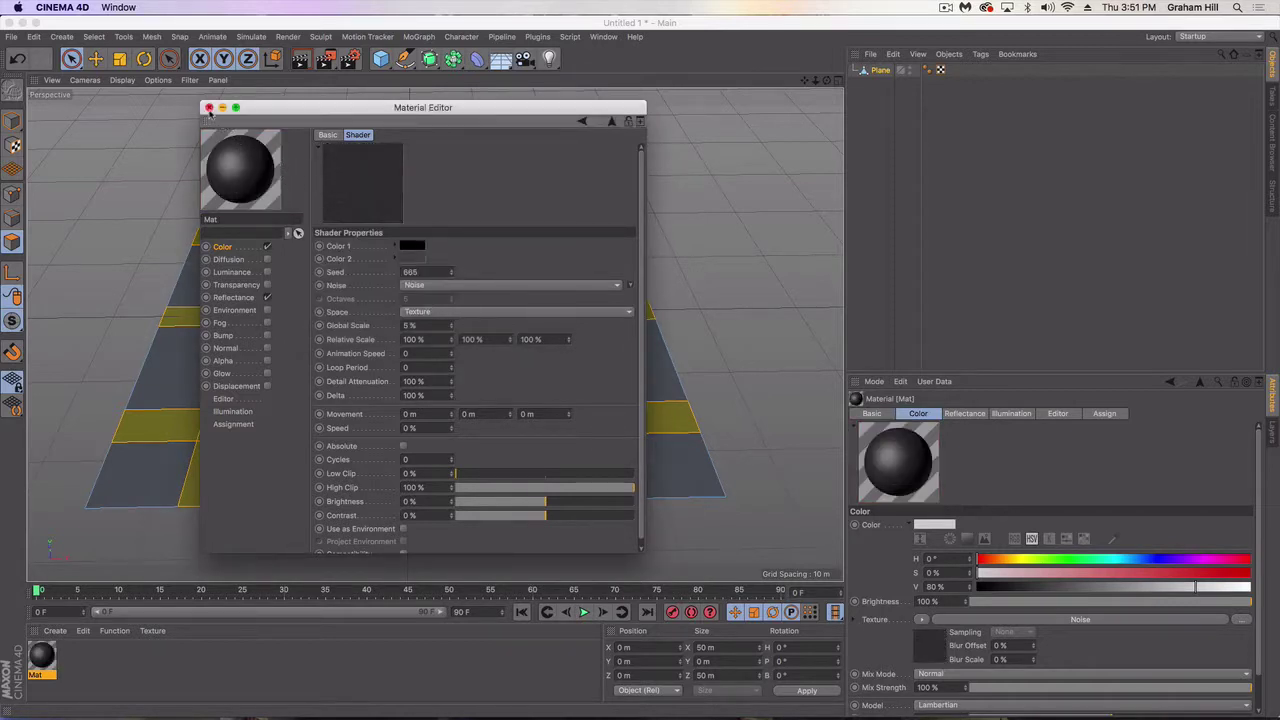
left_click(267, 297)
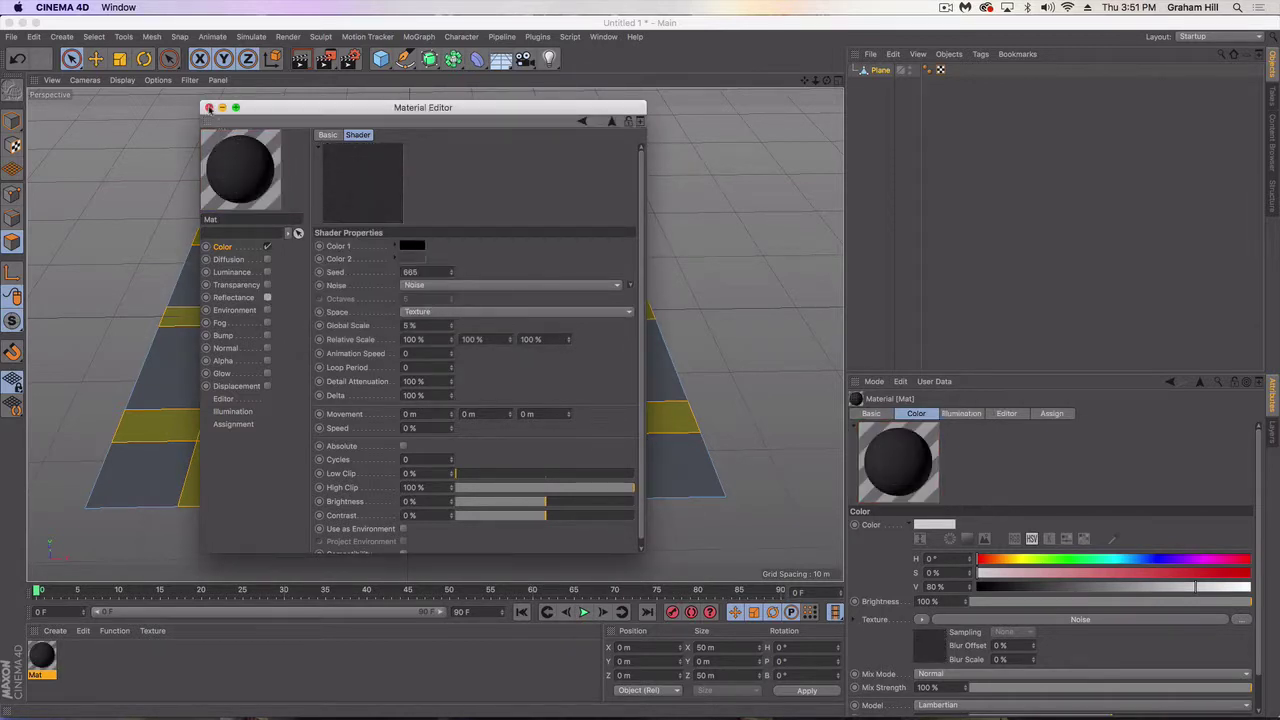
left_click(208, 107)
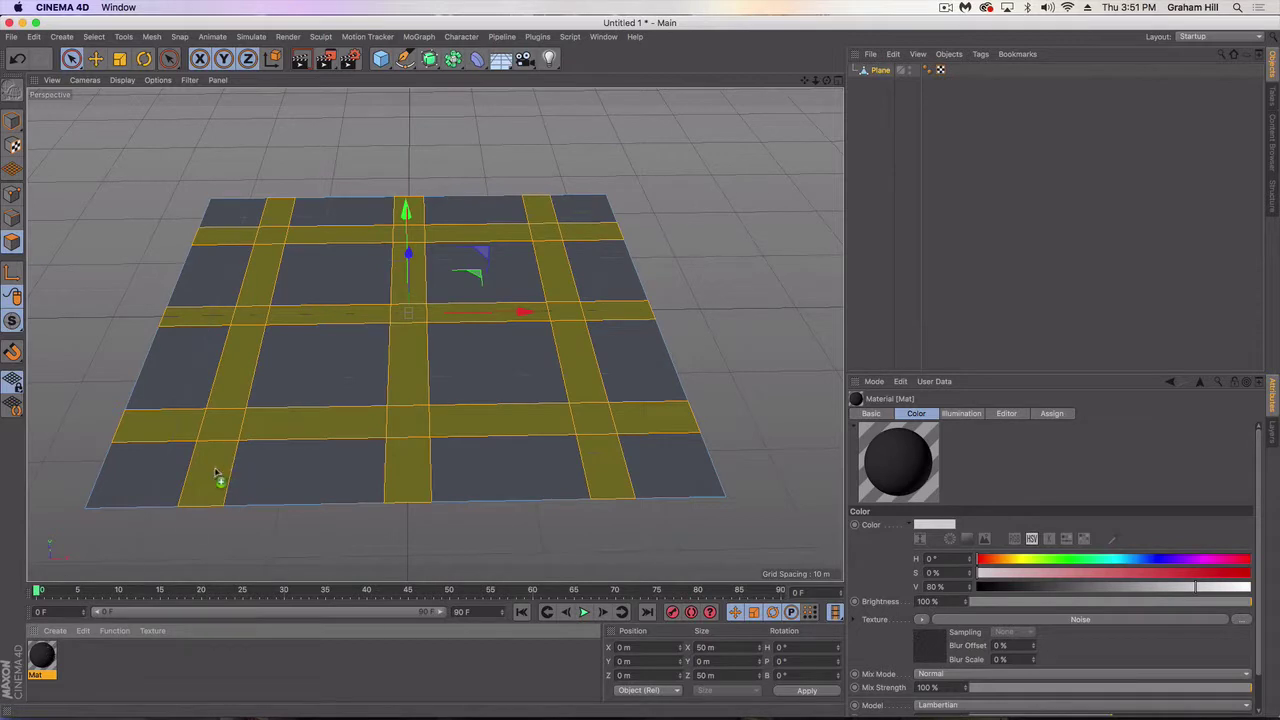
- Apply Mat to the selected road polygons, check it in Render View, then deselect all
left_click_drag(215, 475, 216, 476)
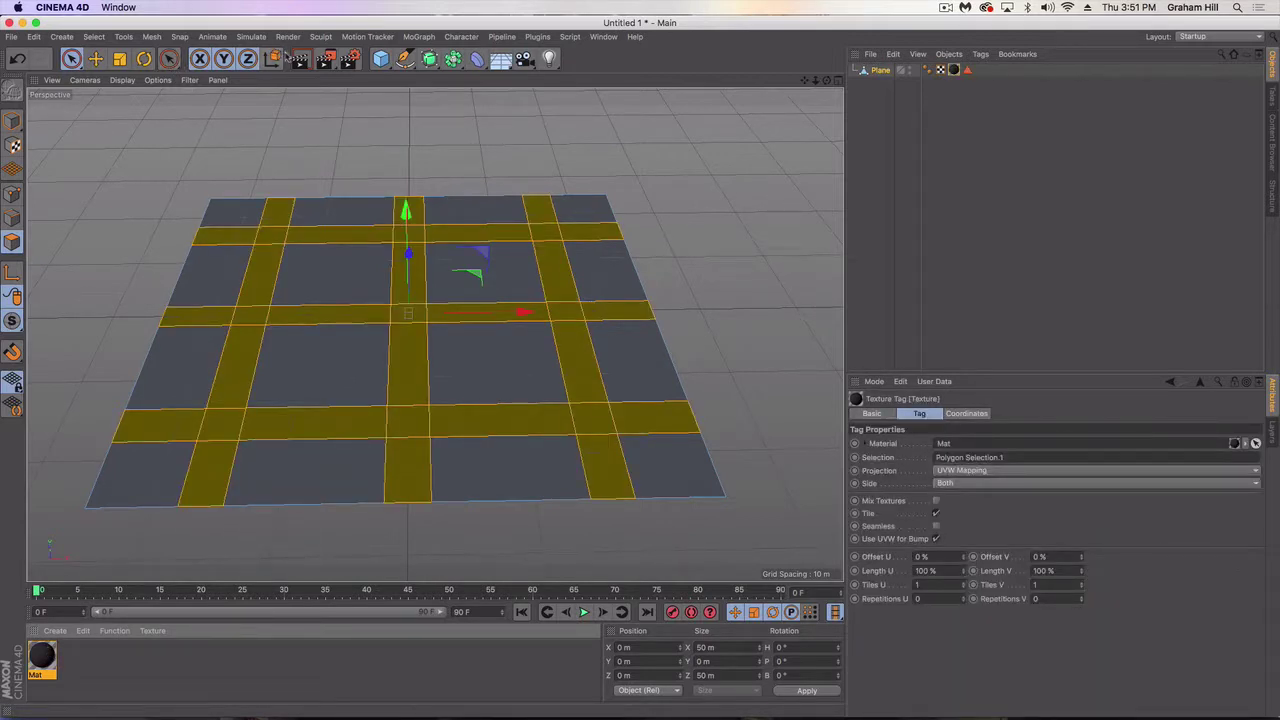
left_click(301, 60)
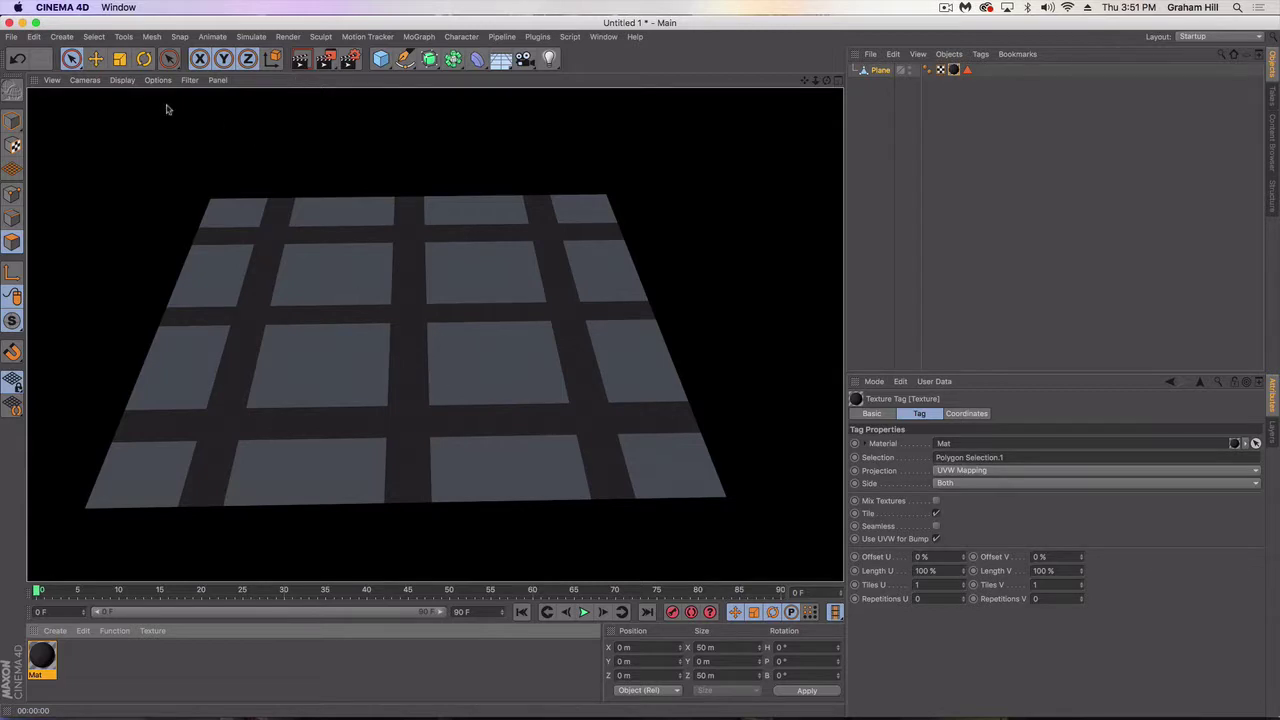
left_click(95, 58)
left_click(88, 196)
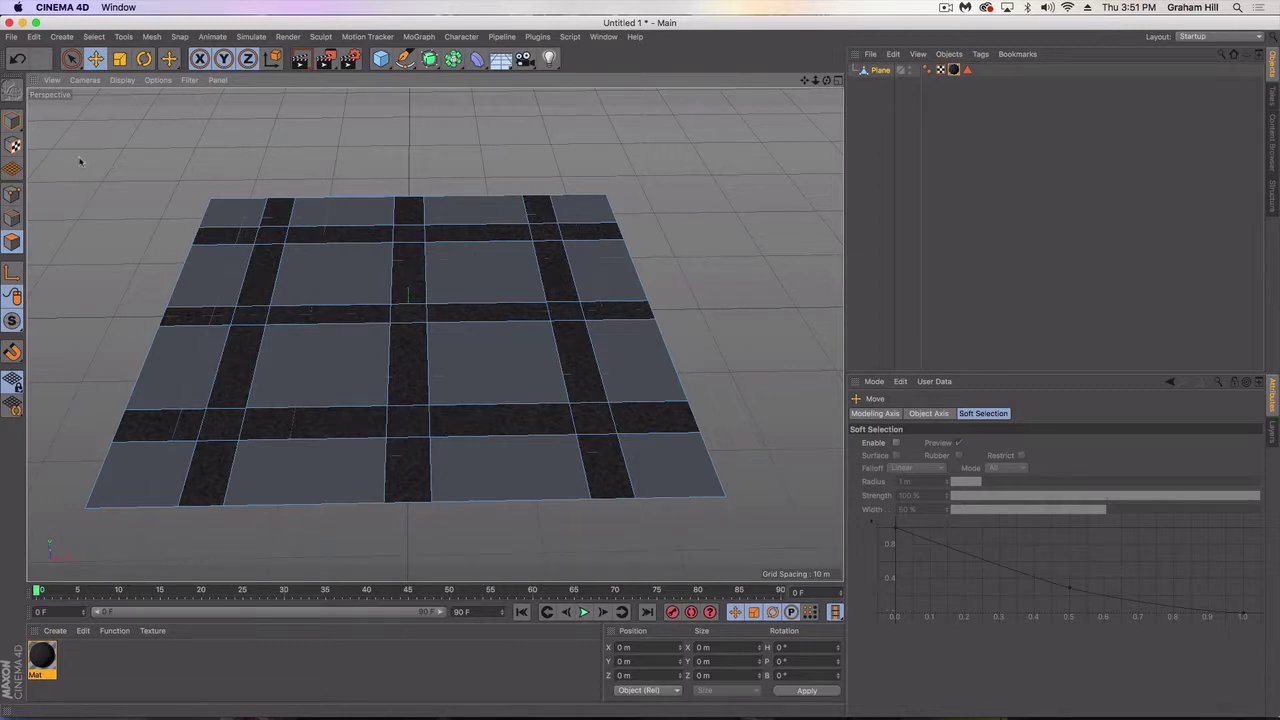
- Select all sixteen square block polygons between the roads
left_click(232, 212)
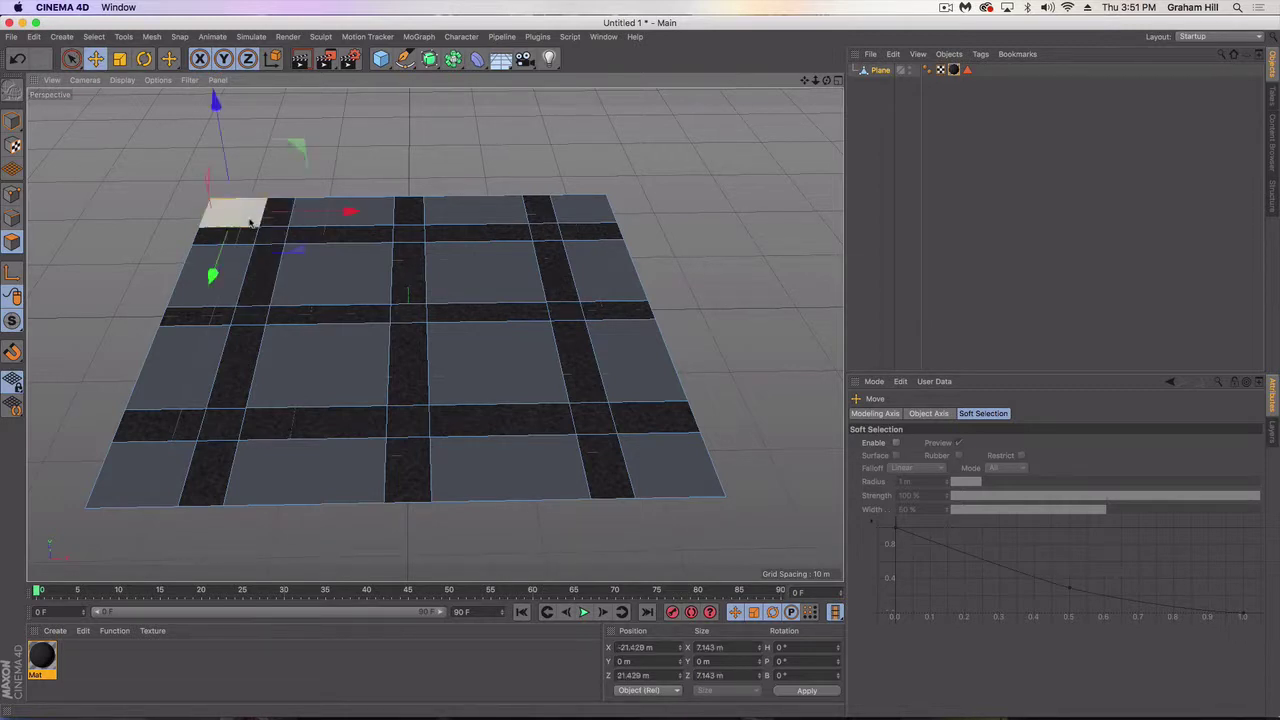
left_click(376, 220, "shift")
left_click(486, 220, "shift")
left_click(580, 212, "shift")
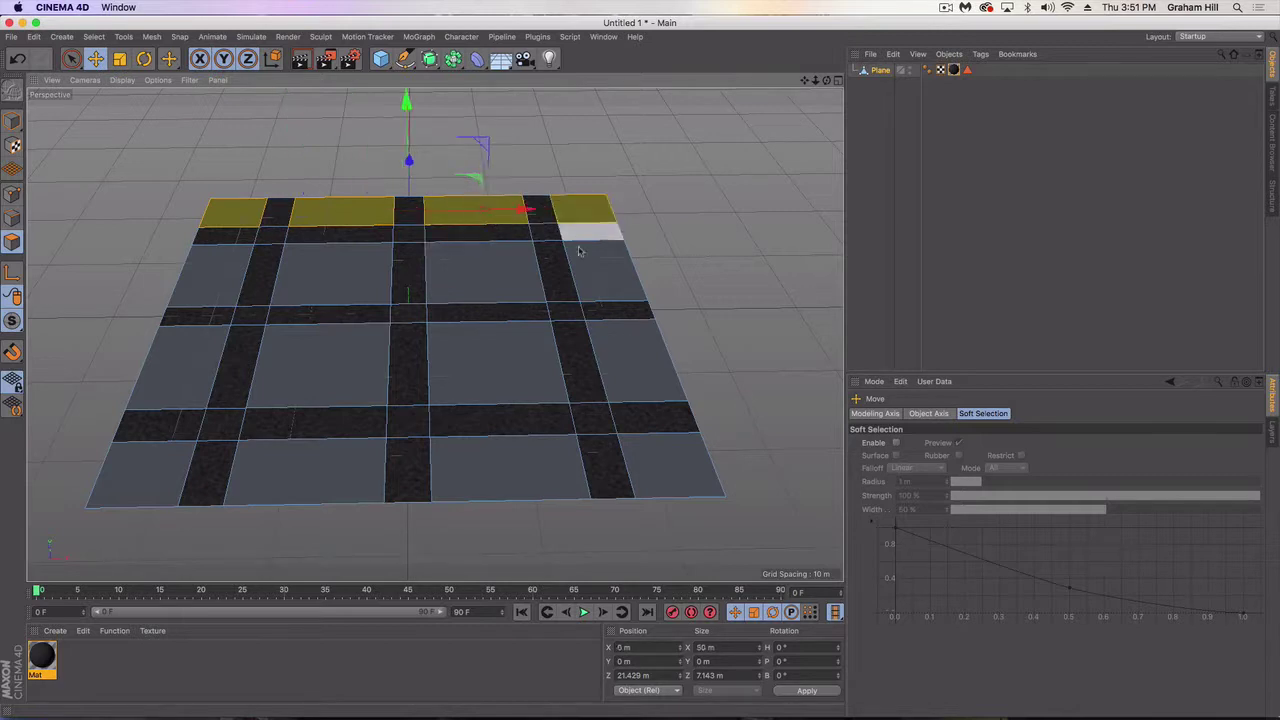
left_click(578, 250, "shift")
left_click(520, 262, "shift")
left_click(344, 257, "shift")
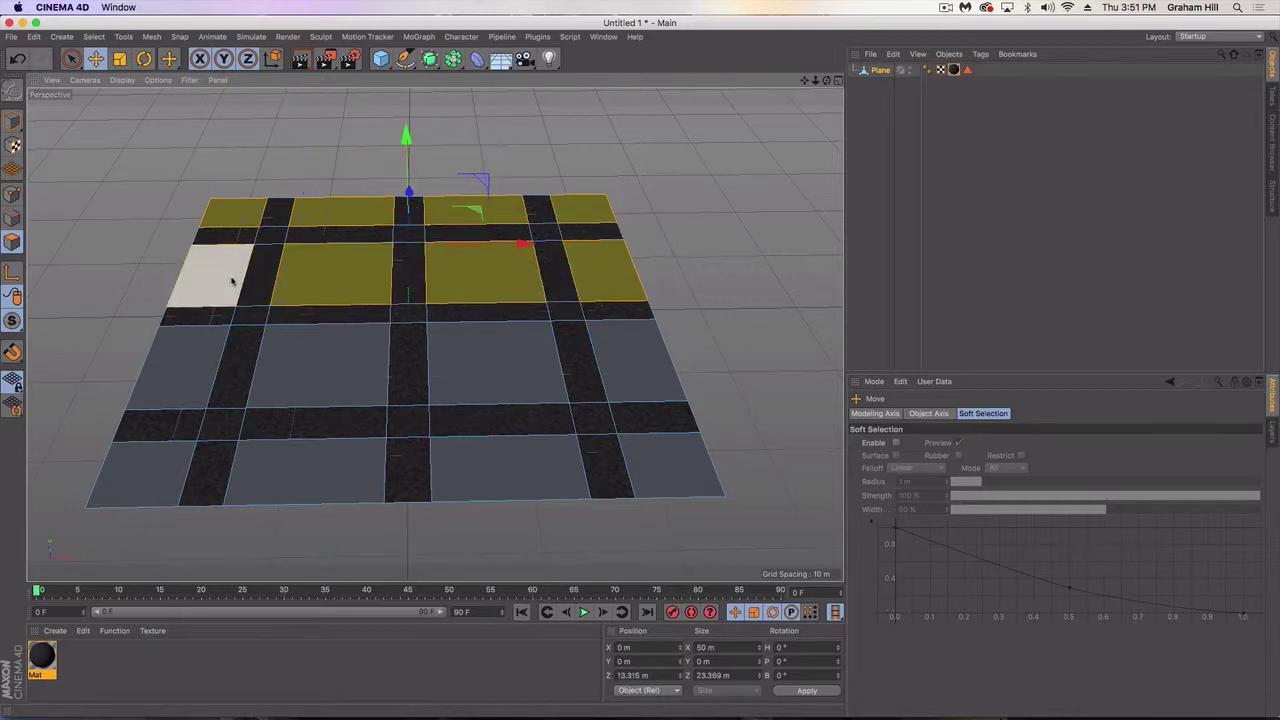
left_click(232, 281, "shift")
left_click(194, 346, "shift")
left_click(317, 351, "shift")
left_click(454, 360, "shift")
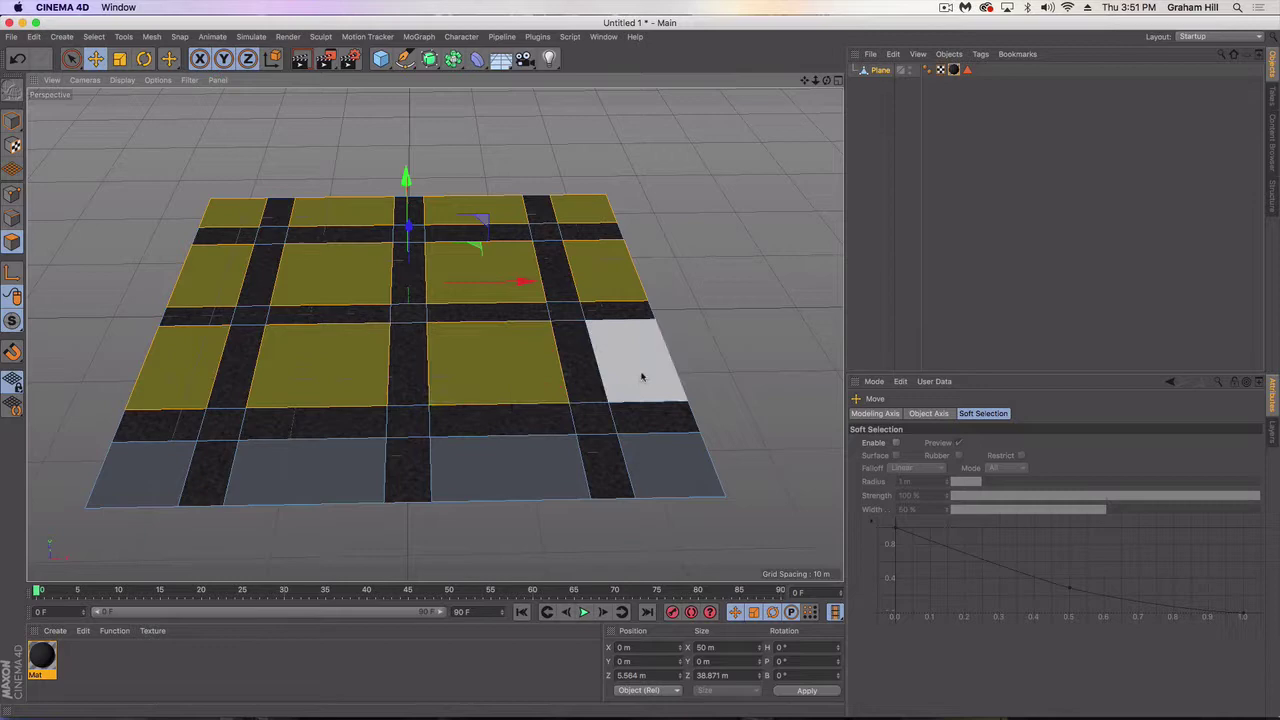
left_click(642, 377, "shift")
left_click(654, 455, "shift")
left_click(547, 462, "shift")
left_click(366, 464, "shift")
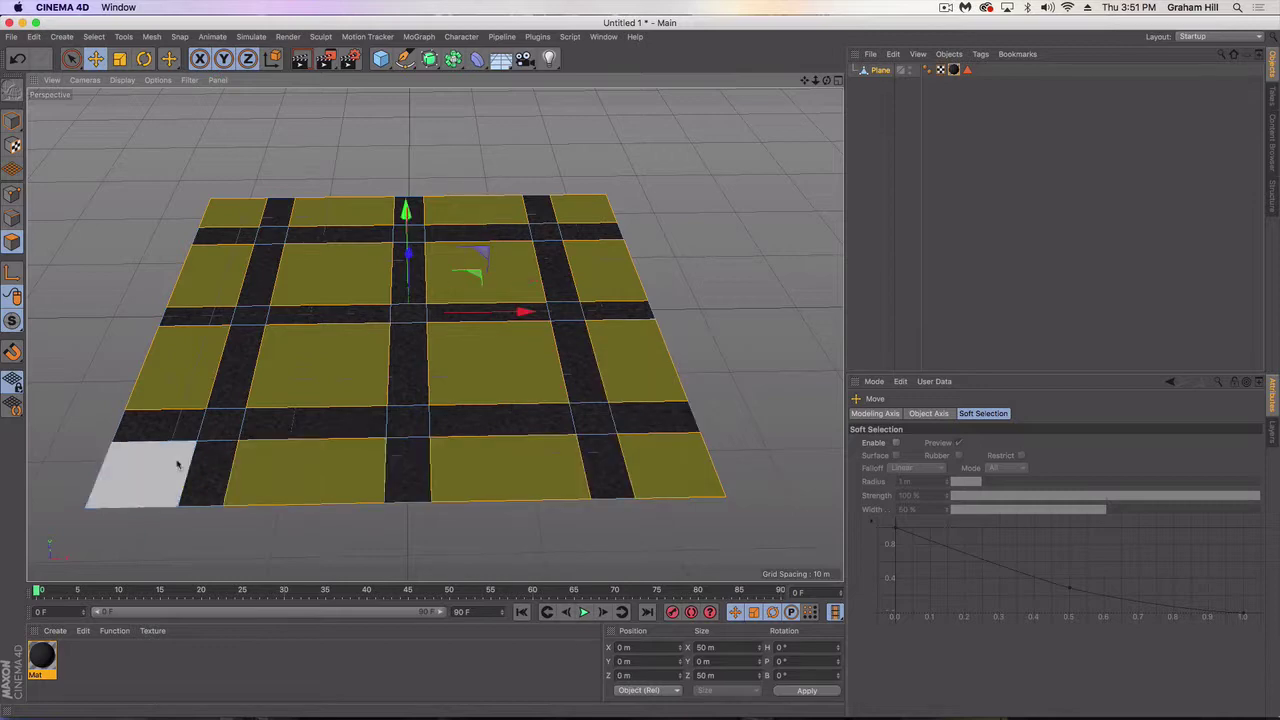
left_click(178, 464, "shift")
- Raise the selected blocks 0.101 m on Y above the roads, then deselect them
scroll(397, 344, "up", 3)
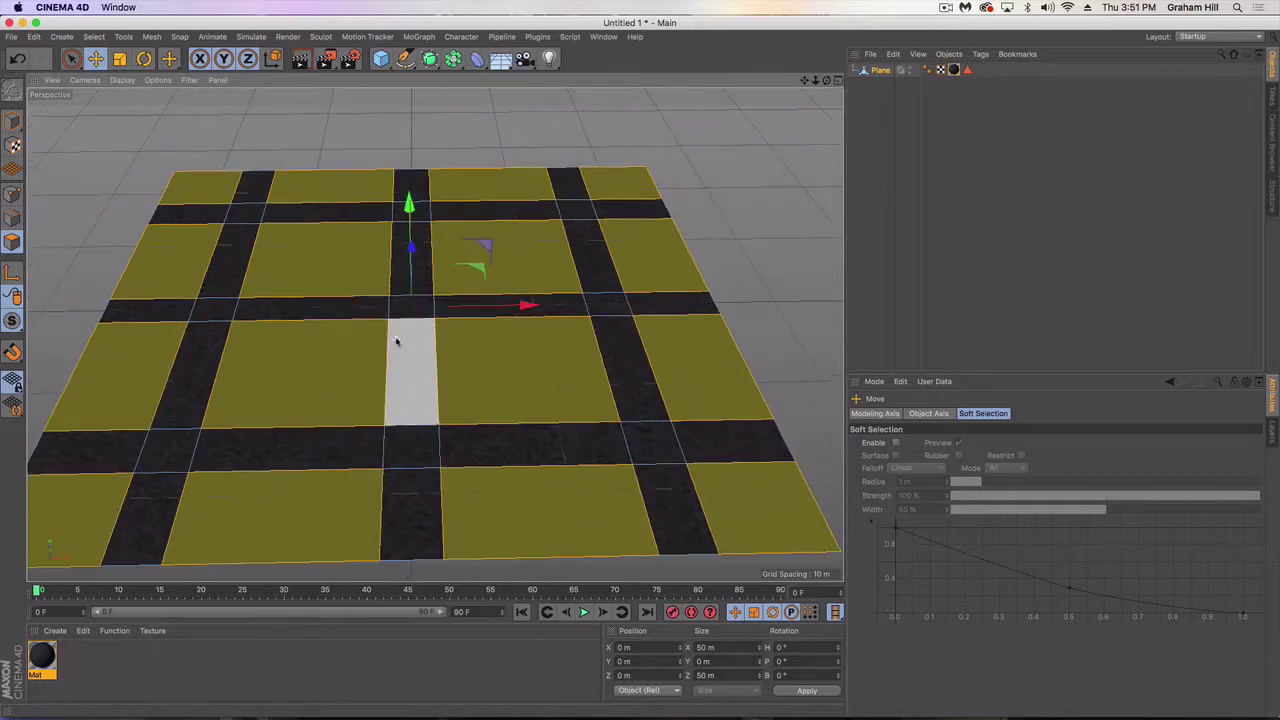
left_click_drag(398, 345, 414, 386, "alt")
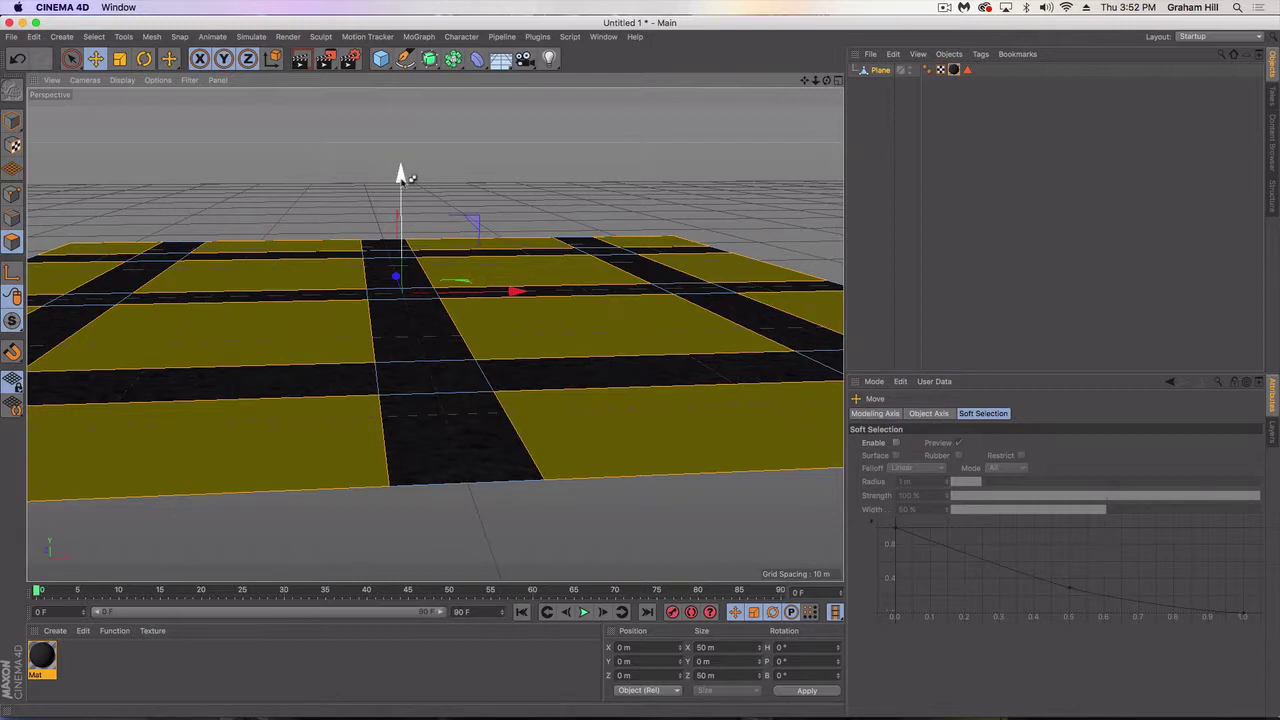
left_click_drag(400, 176, 401, 170)
scroll(551, 445, "up", 5)
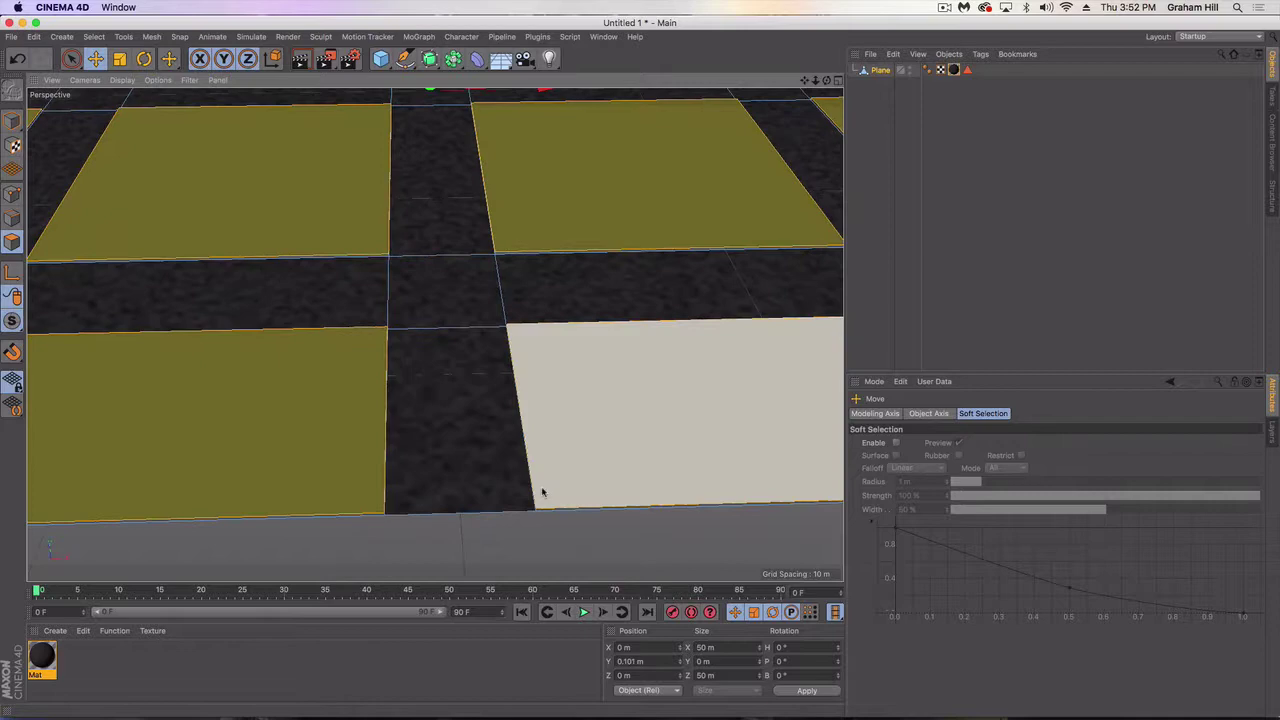
scroll(543, 491, "down", 6)
scroll(491, 467, "down", 3)
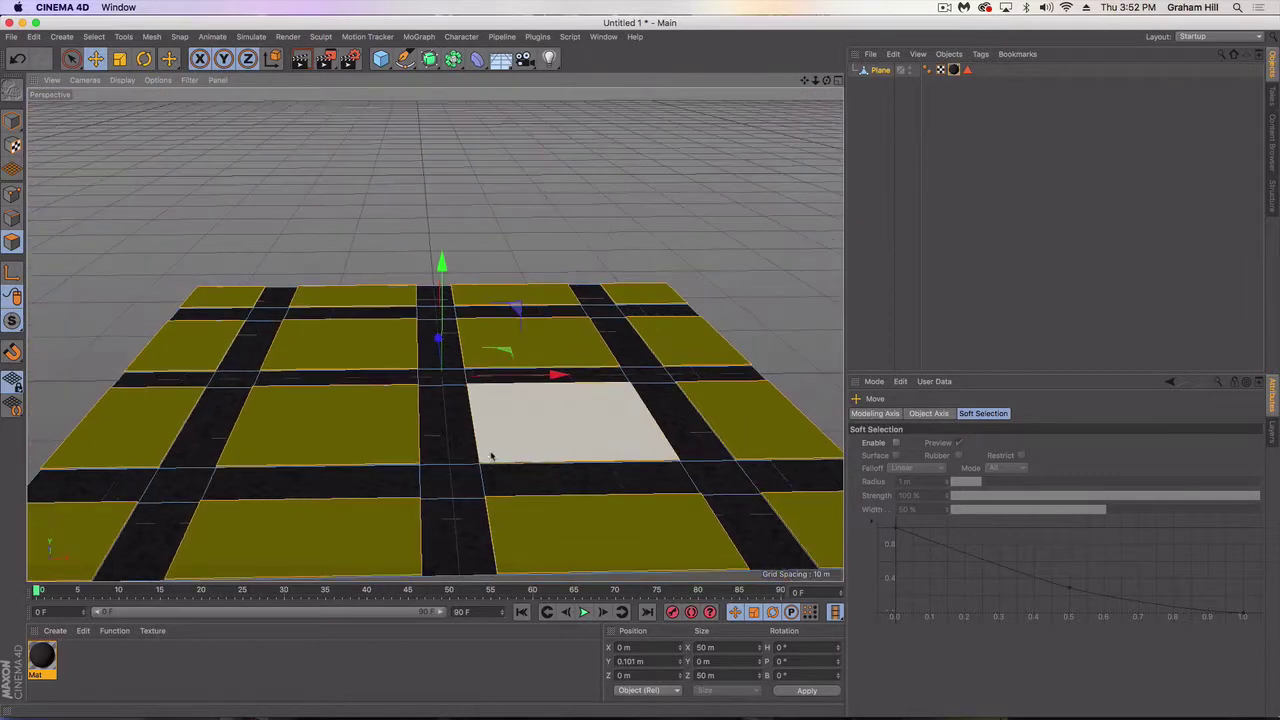
left_click(386, 240)
scroll(459, 398, "down", 1)
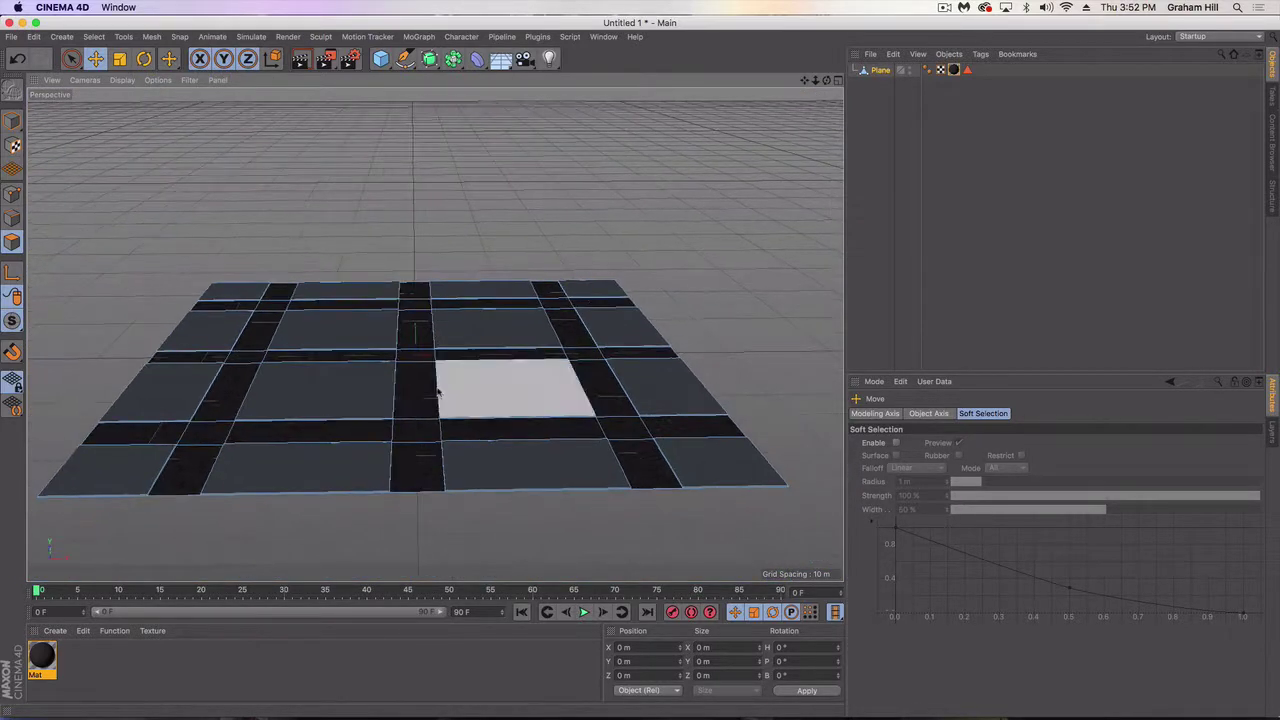
- Add a light raised to about 18 m with Shadow Maps (Soft), then test-render the lit plane
left_click(548, 58)
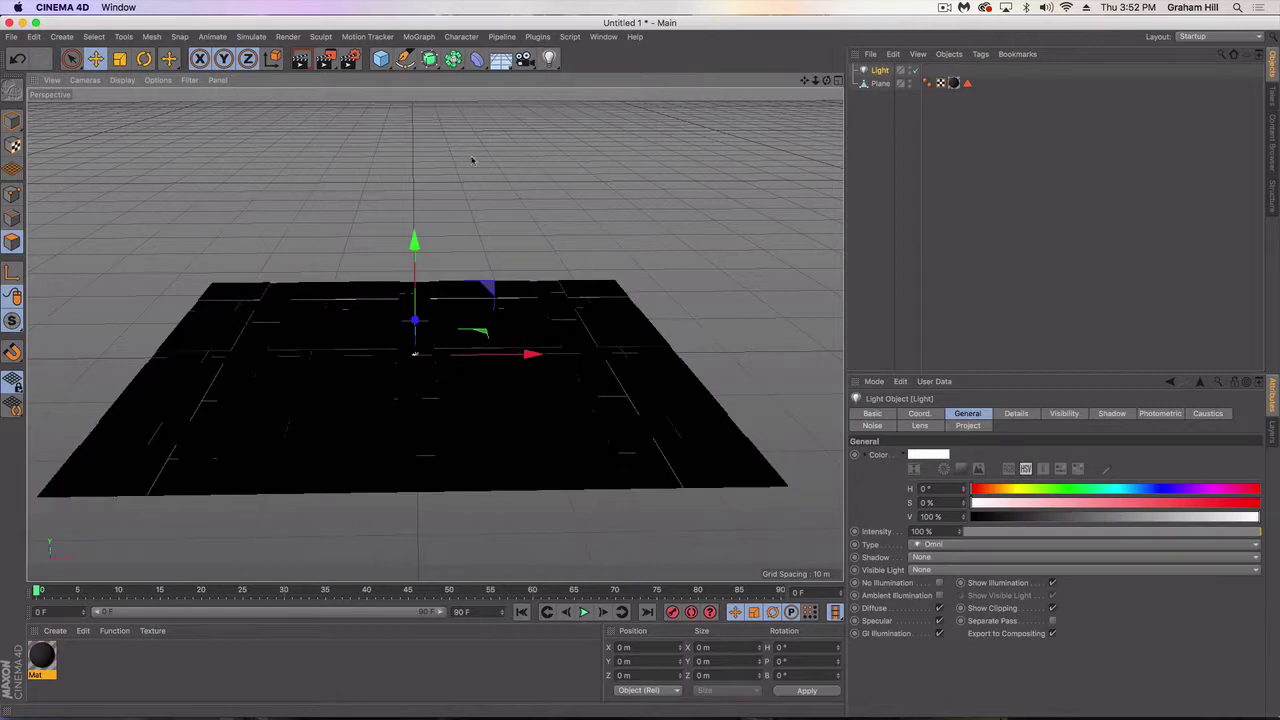
left_click_drag(414, 243, 413, 104)
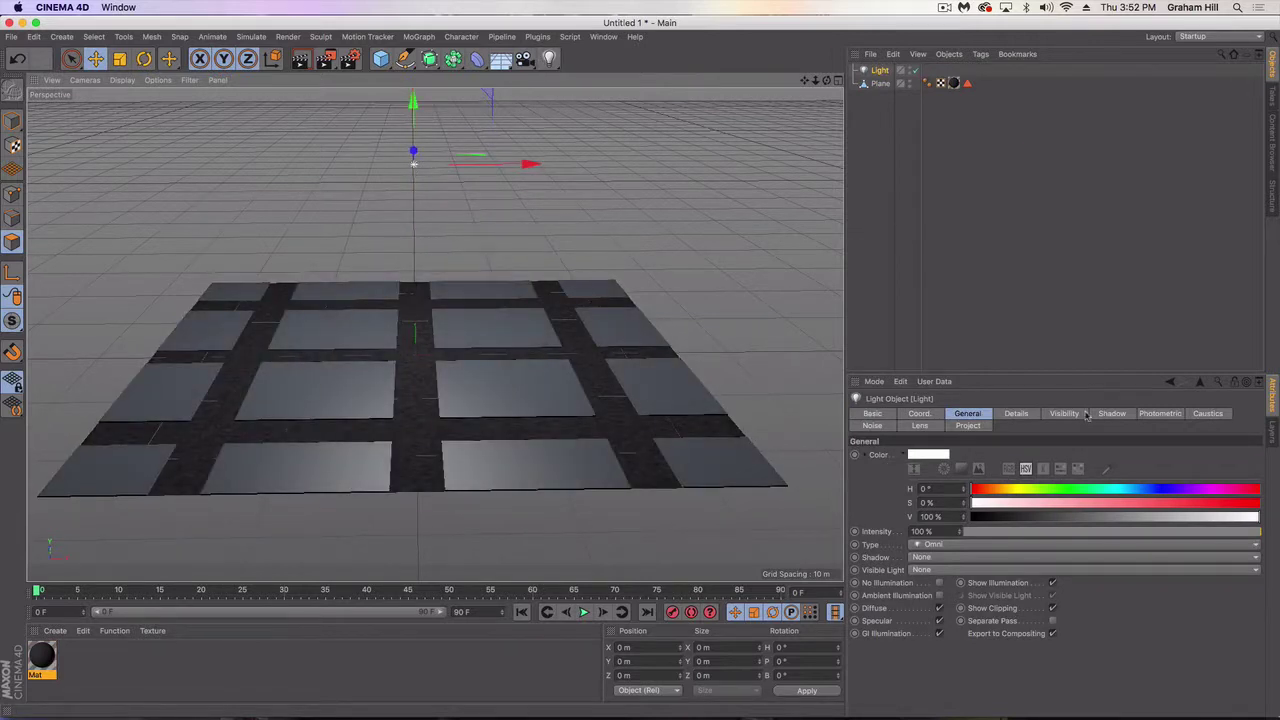
left_click(1112, 413)
left_click(950, 454)
left_click(940, 468)
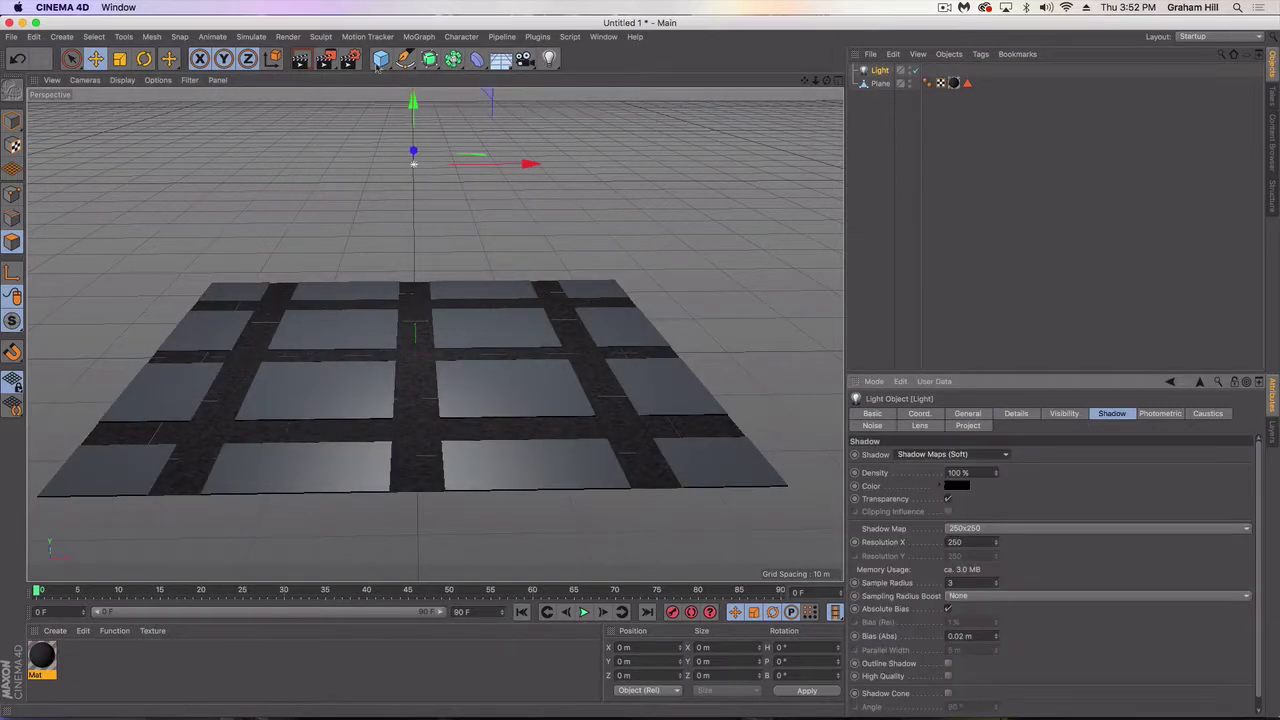
left_click(300, 58)
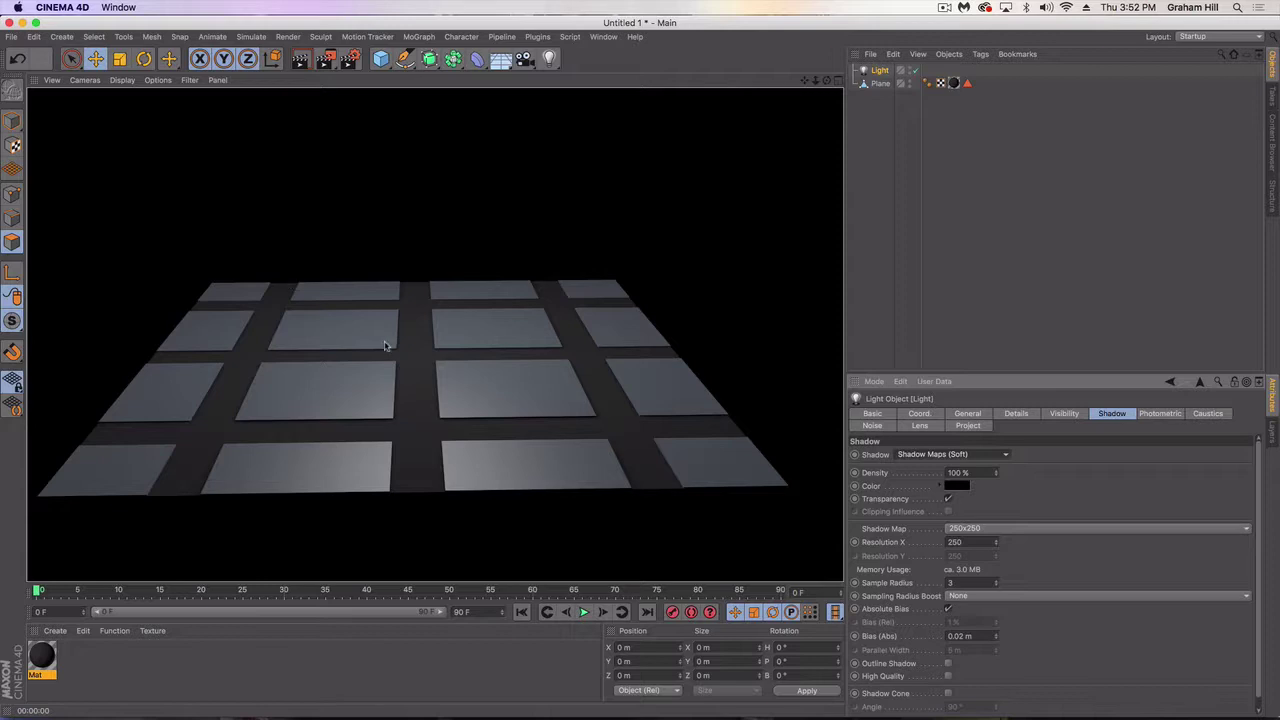
left_click(358, 246)
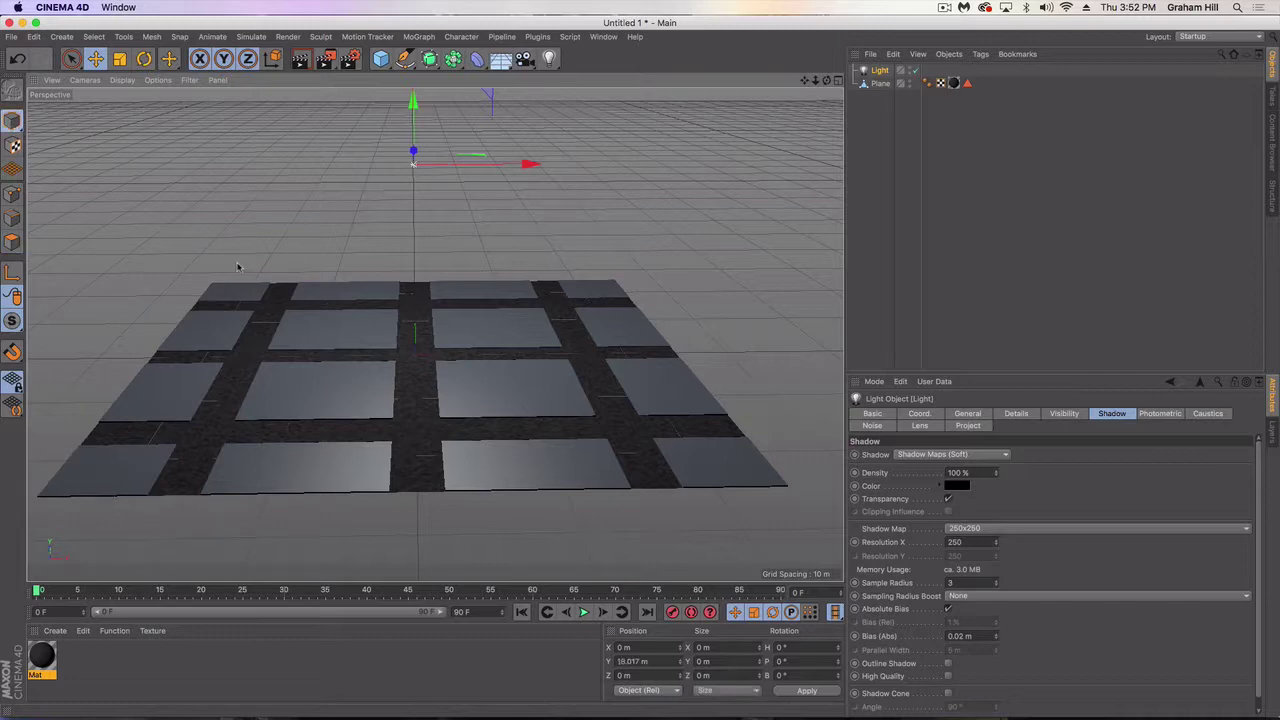
- Add a cube and flatten it into a 0.247 m by 1.46 m stripe on the road
left_click(380, 58)
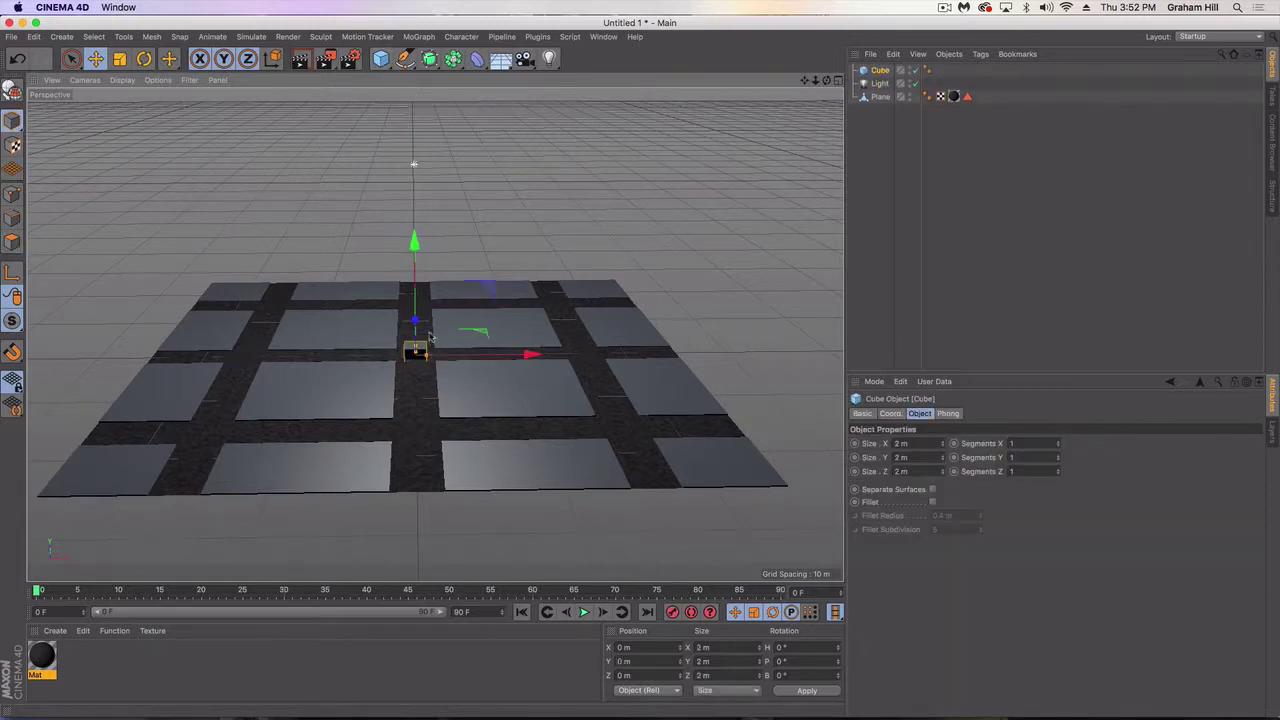
scroll(408, 333, "up", 2)
scroll(408, 333, "up", 3)
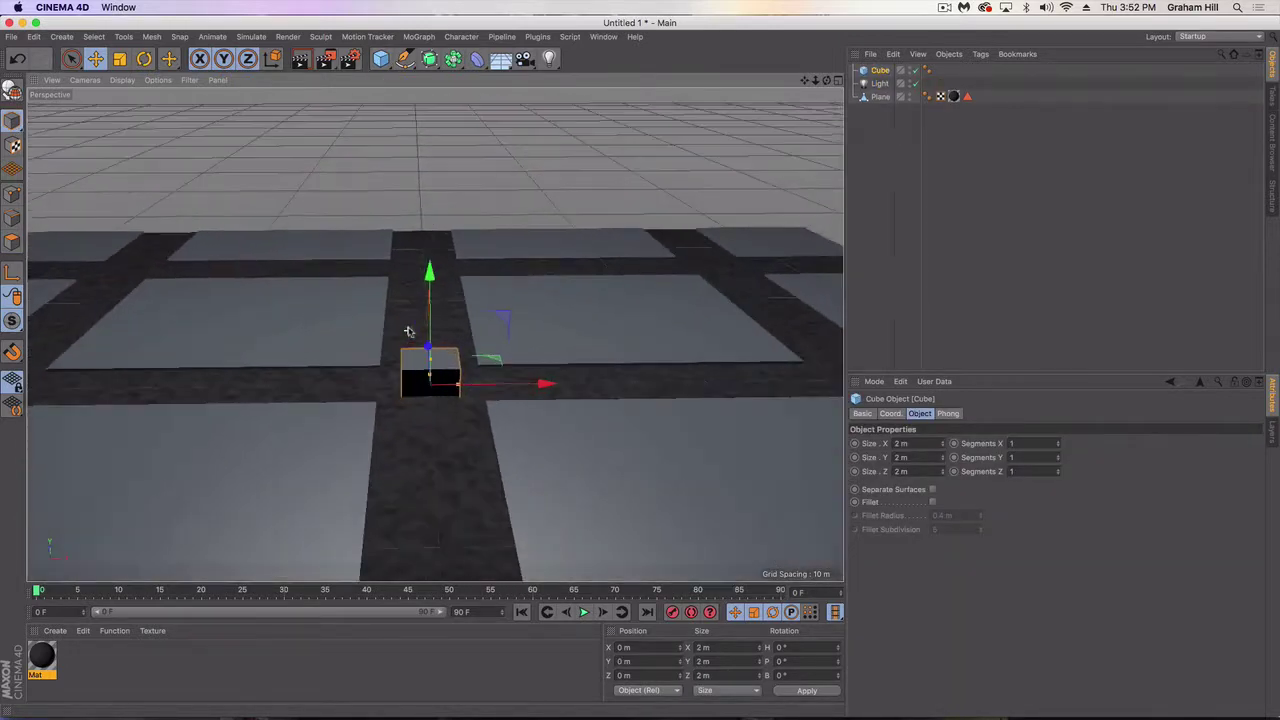
left_click_drag(408, 334, 452, 388, "alt")
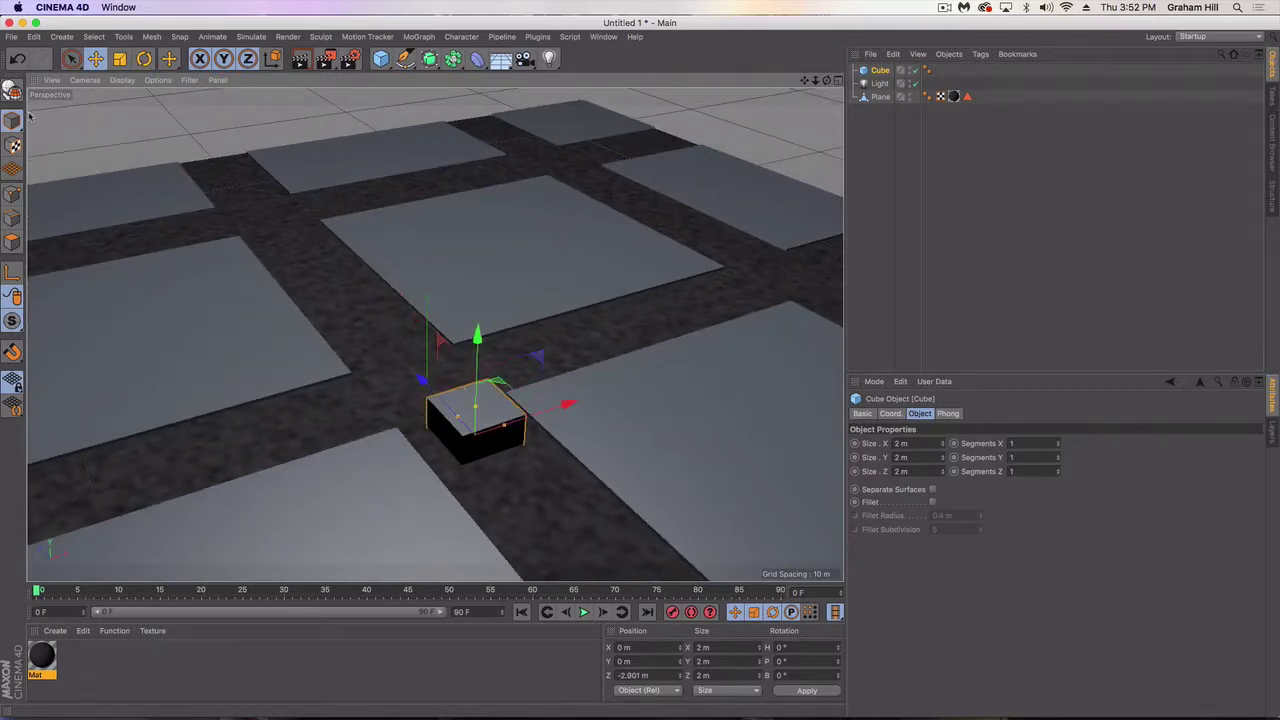
left_click_drag(476, 410, 495, 493)
scroll(423, 378, "up", 8)
scroll(496, 488, "up", 5)
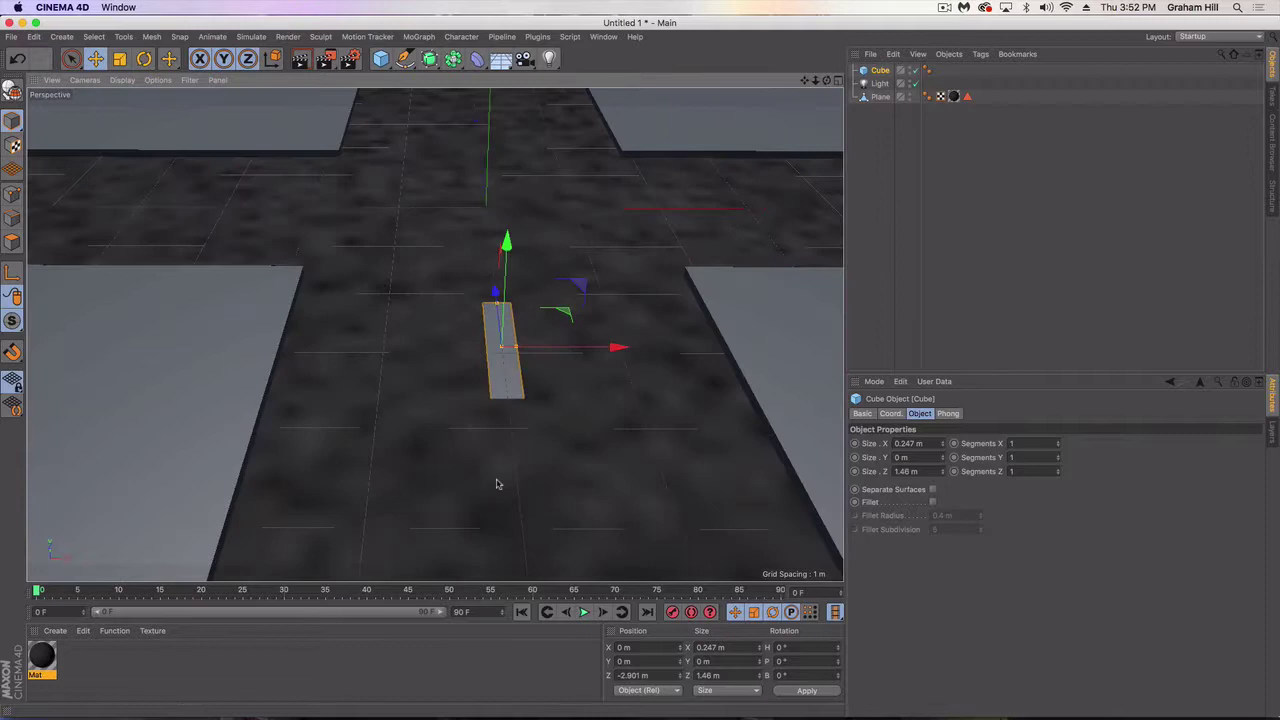
- Add a MoGraph Cloner object, deleting an accidentally added Matrix first
left_click(419, 37)
left_click(428, 201)
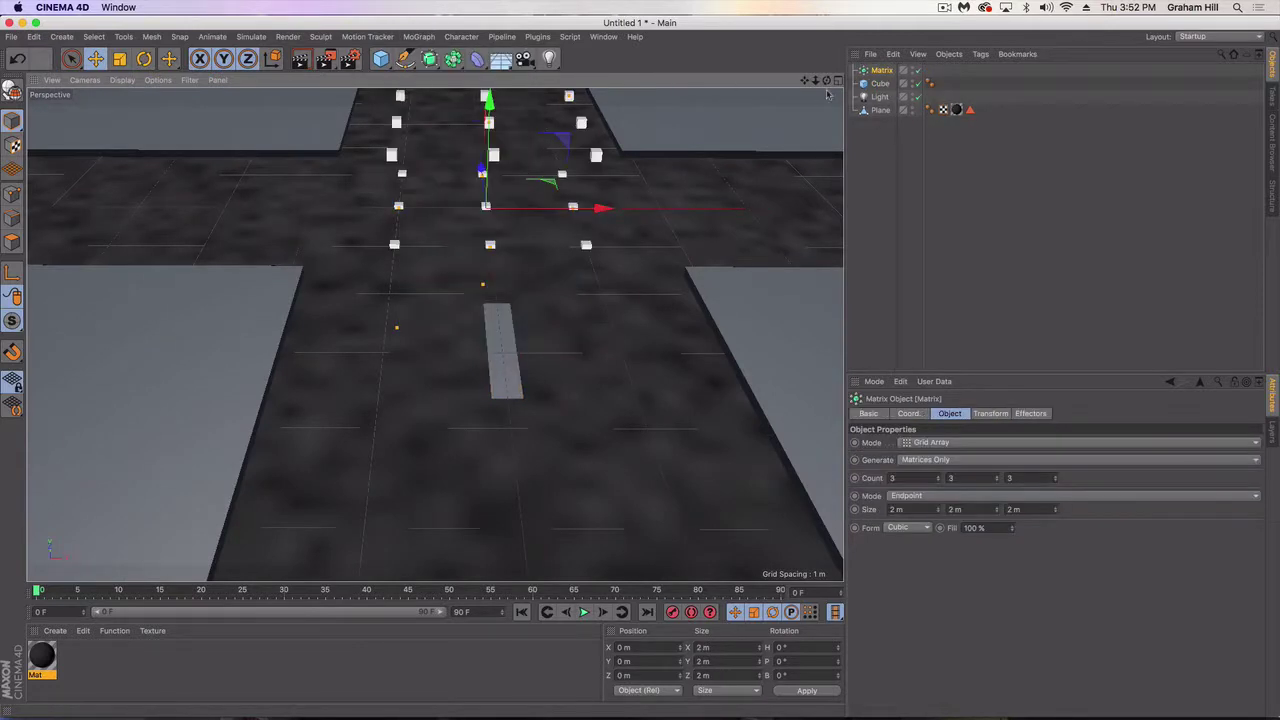
key("Delete")
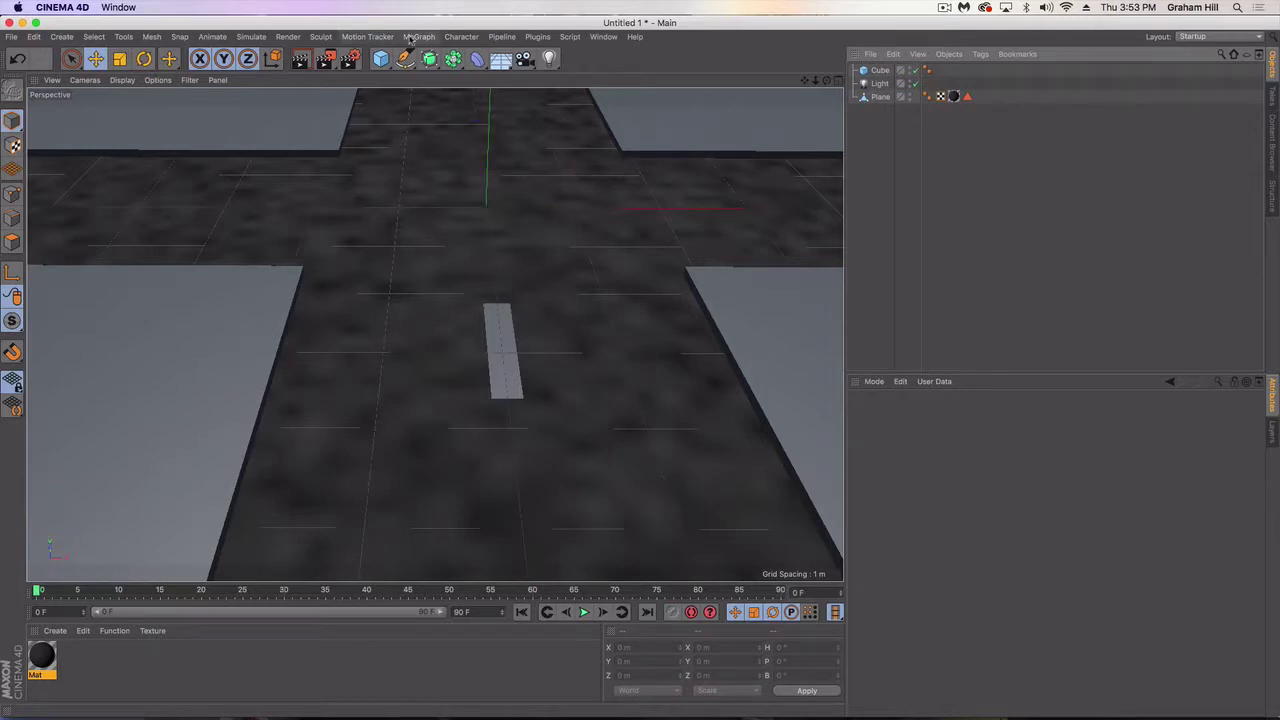
left_click(419, 37)
left_click(428, 187)
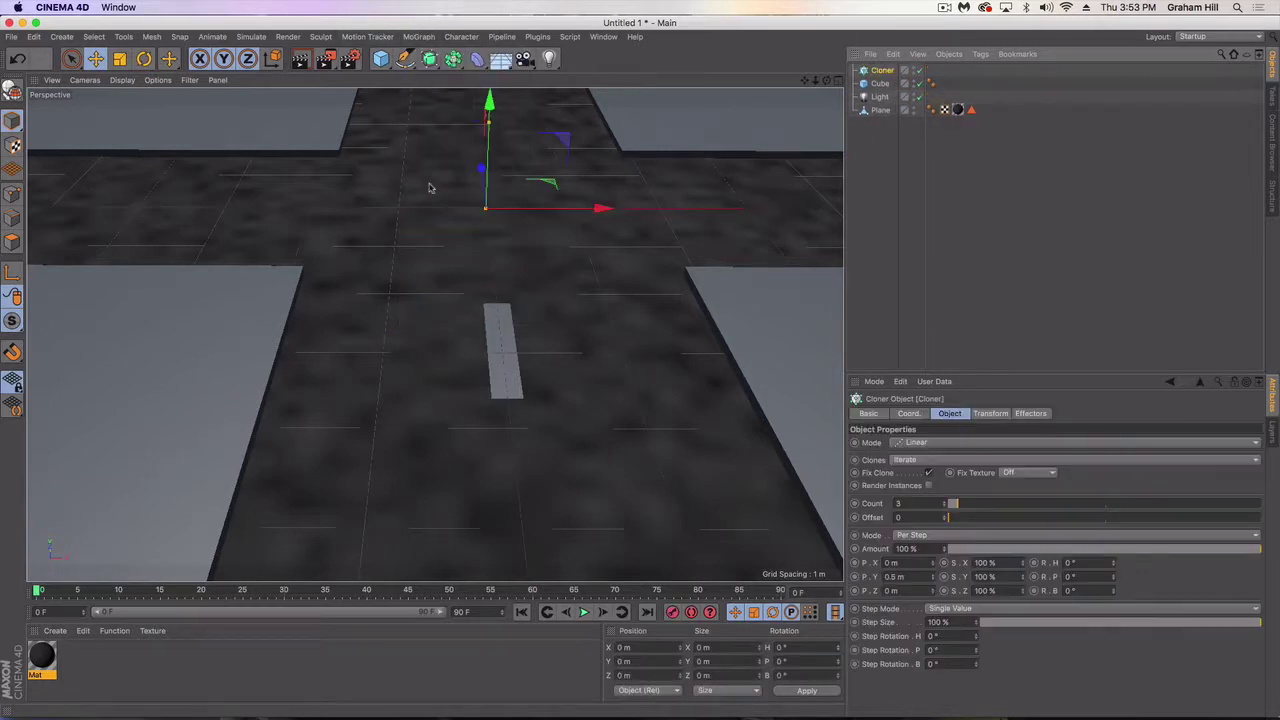
- Parent the stripe cube under the Cloner in Grid Array mode with Y and Z counts of 1
left_click_drag(880, 83, 882, 71)
left_click(882, 70)
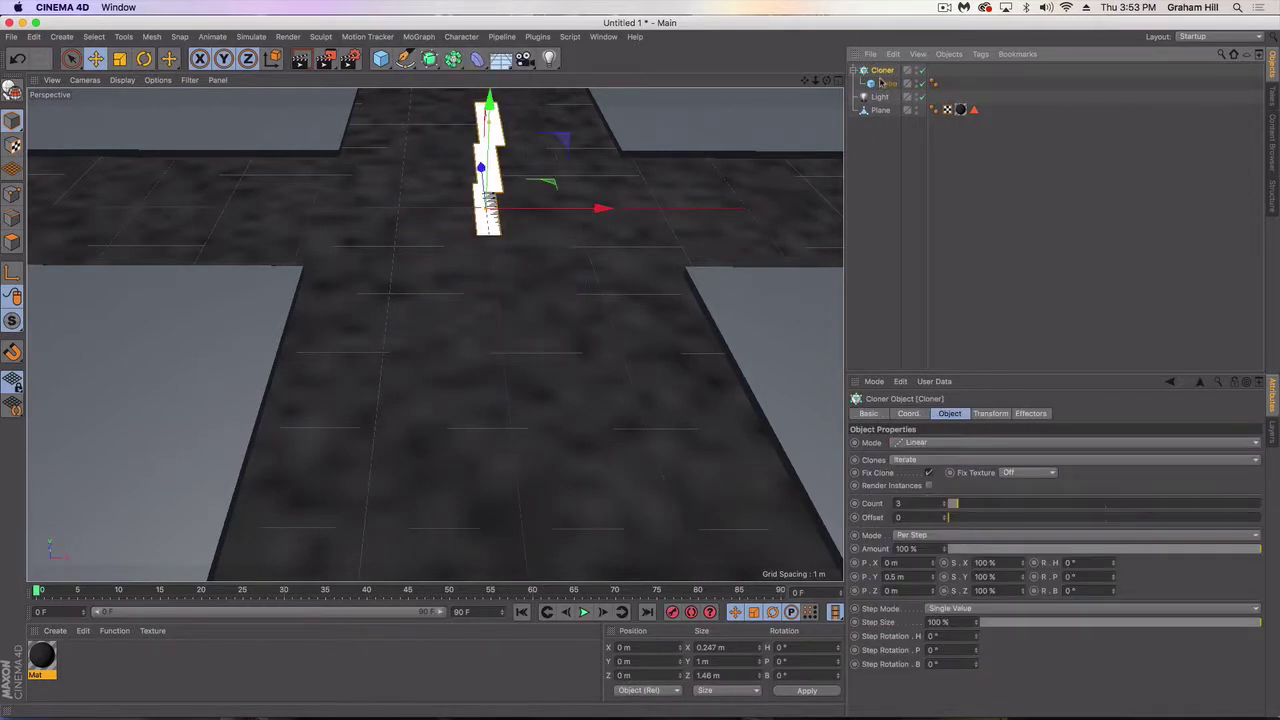
left_click(918, 443)
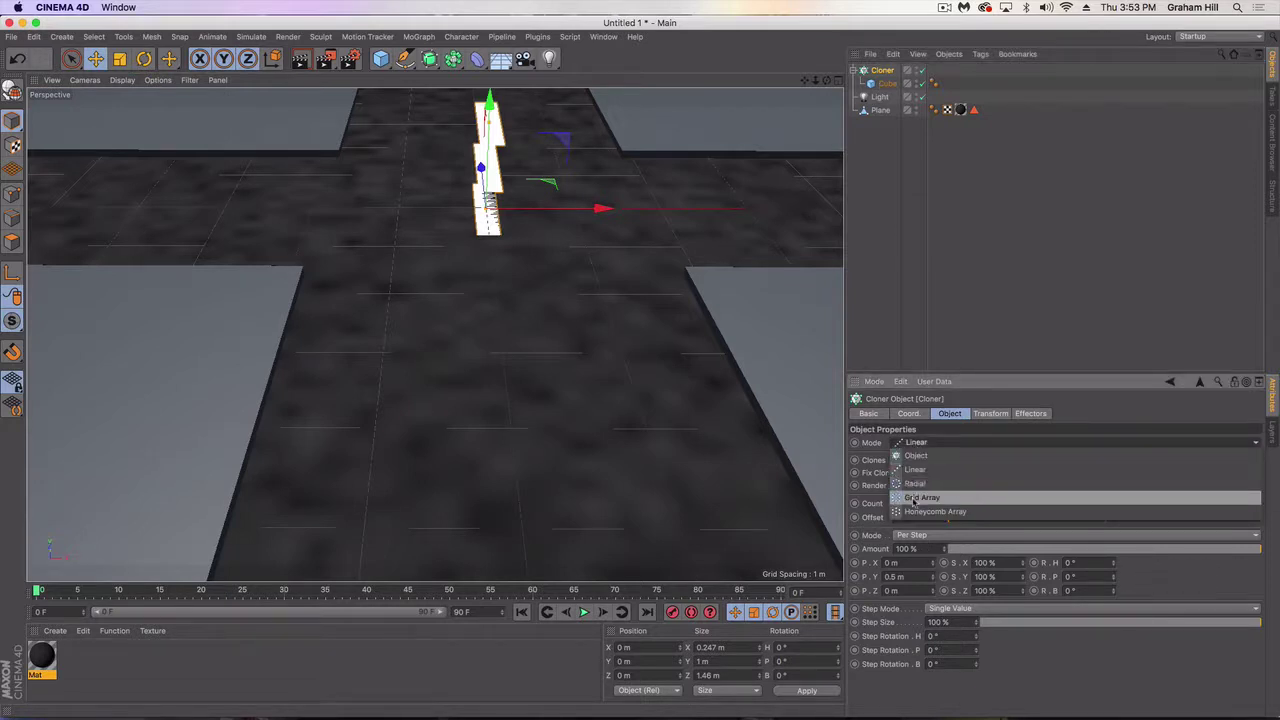
left_click(908, 494)
left_click(951, 503)
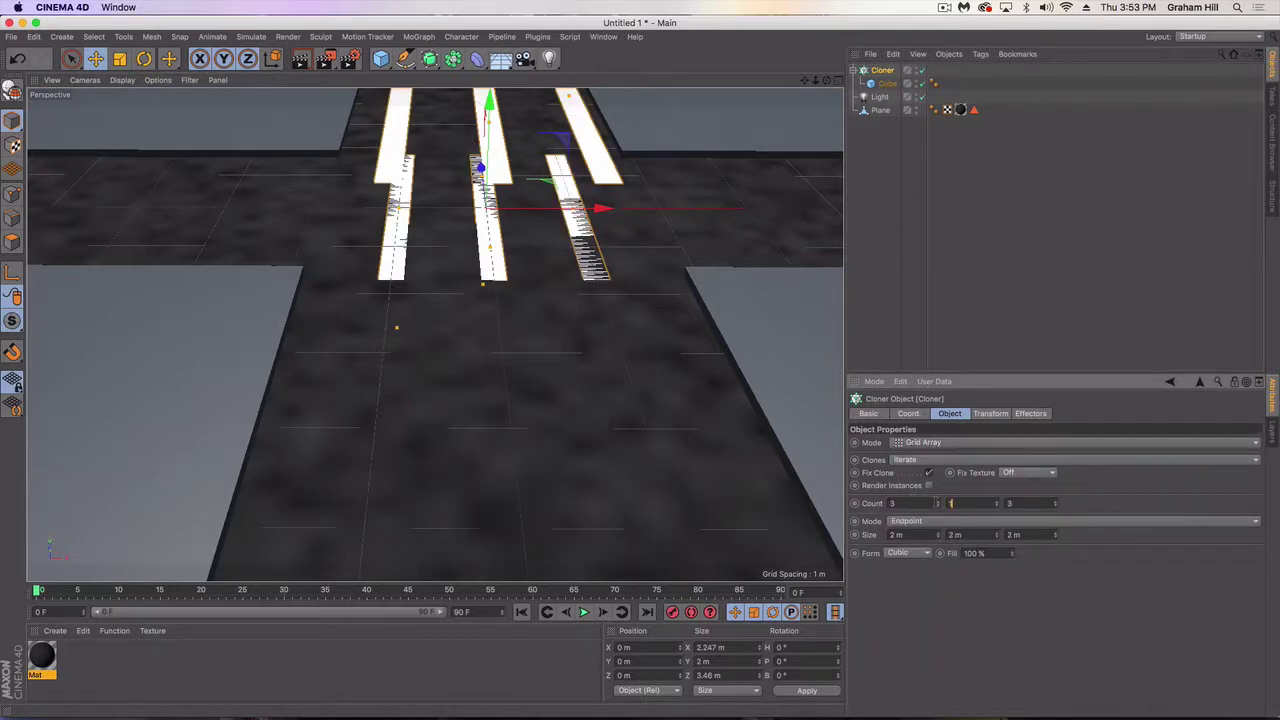
type("1")
key("Return")
scroll(477, 343, "down", 5)
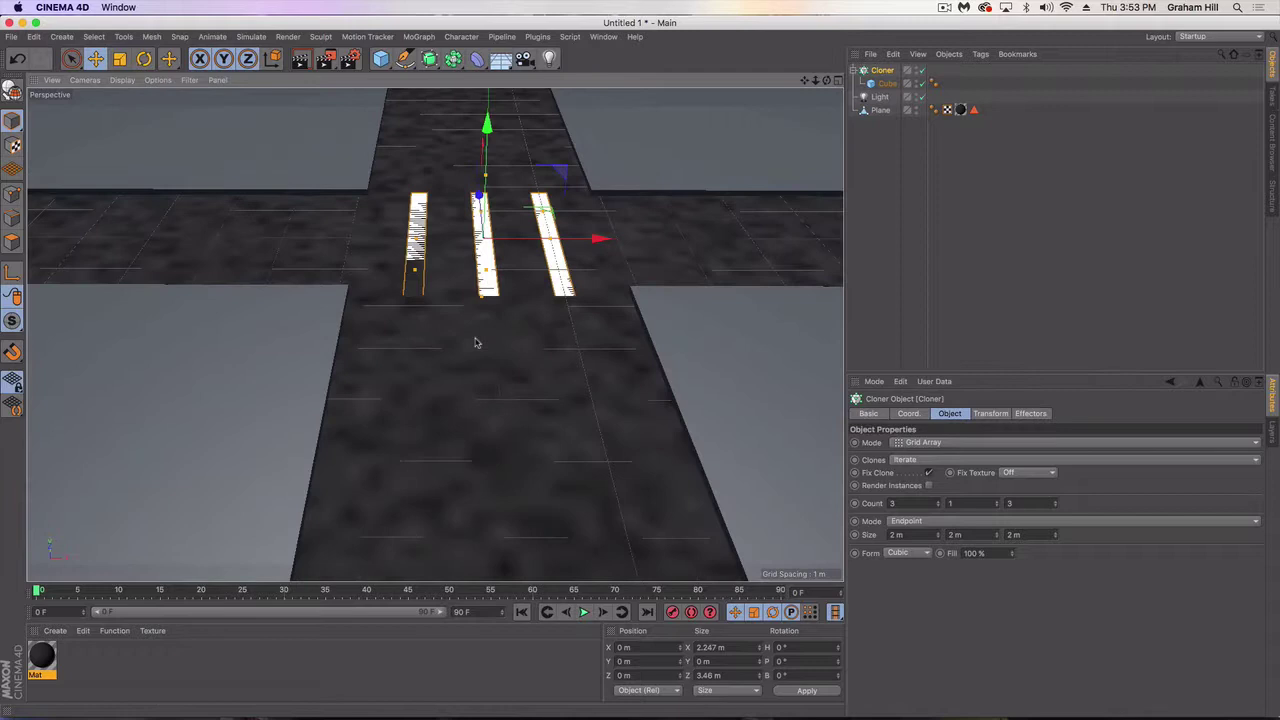
left_click(1045, 503)
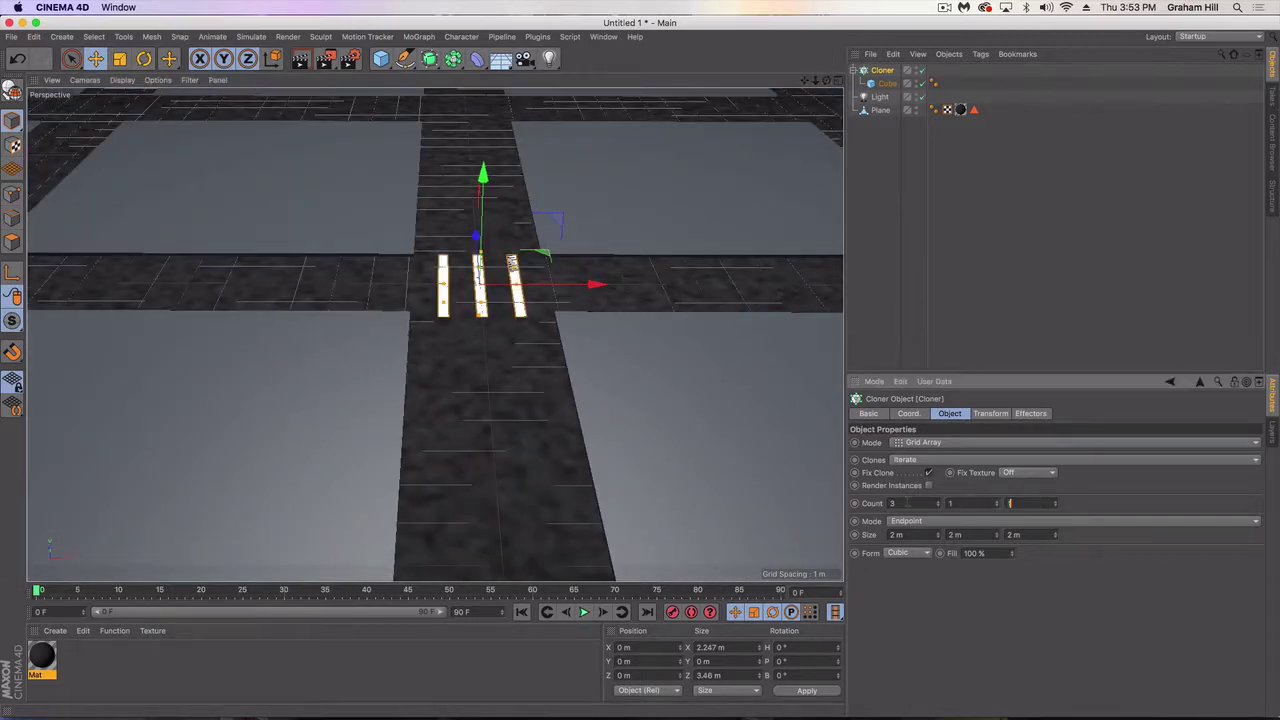
type("1")
key("Return")
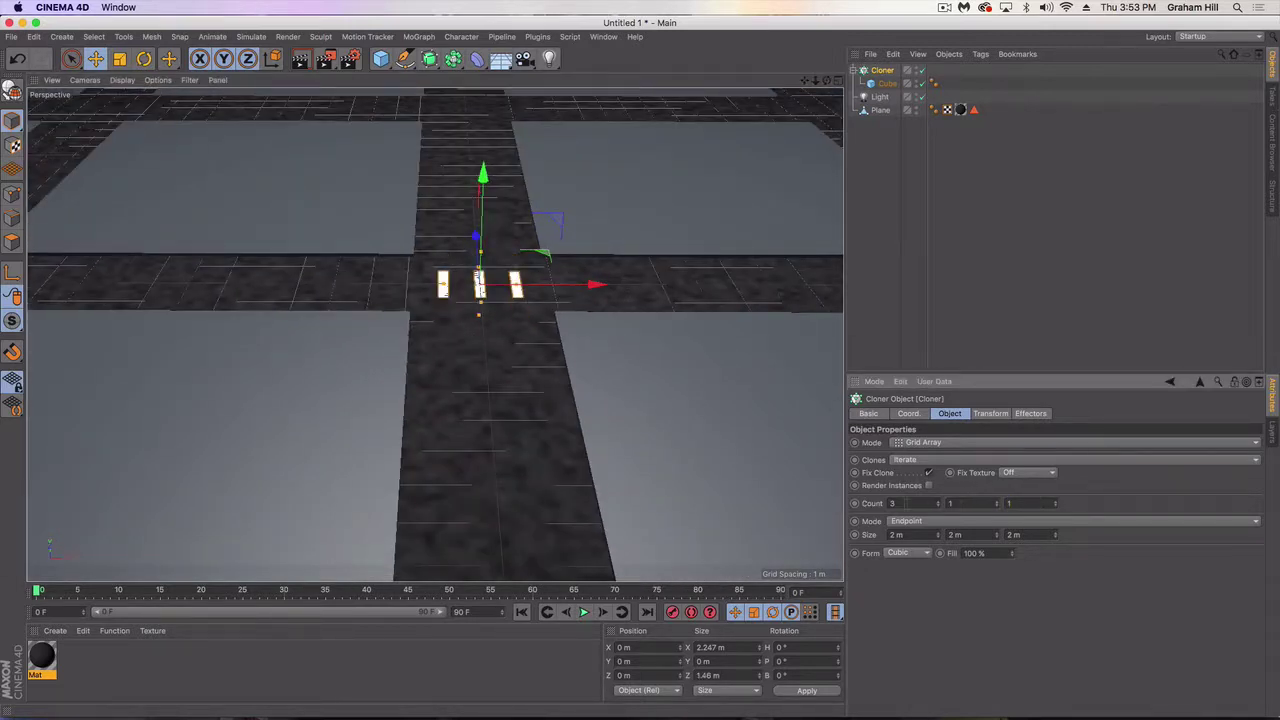
- Shift the stripe row along the road and scale the cube down to 0.146 m by 0.869 m
left_click_drag(494, 338, 406, 283, "alt")
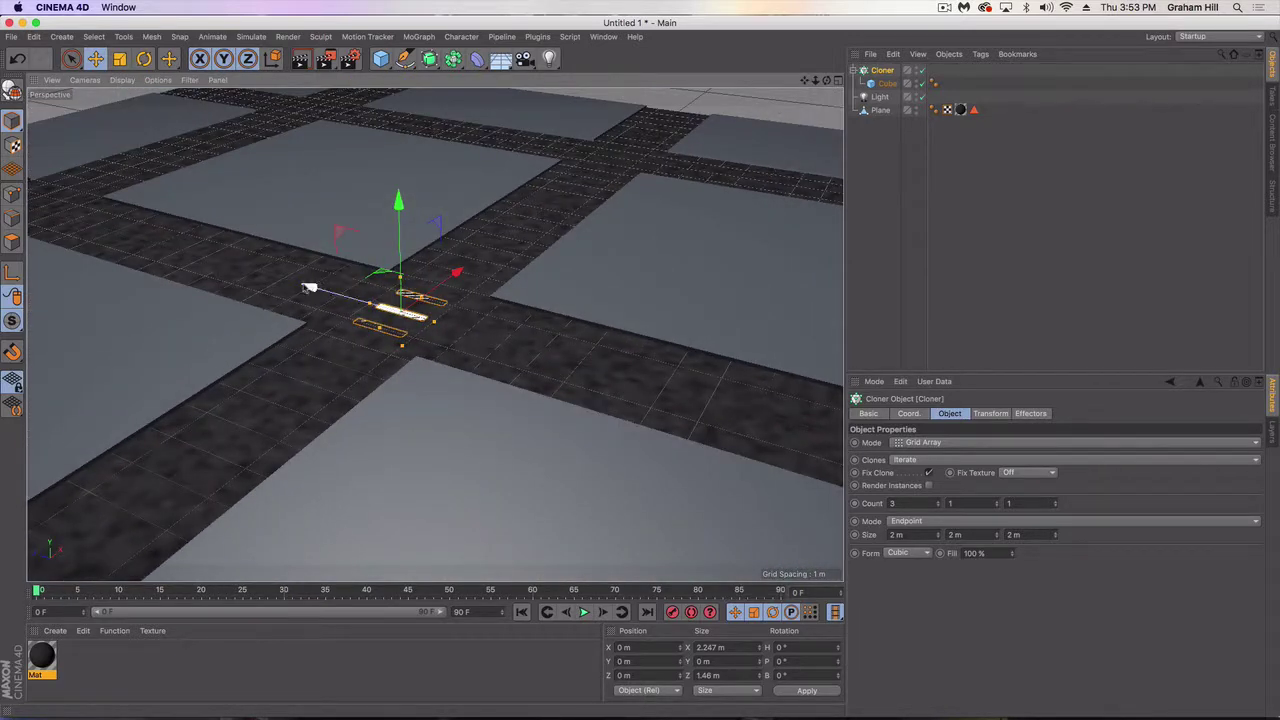
left_click_drag(307, 288, 390, 320)
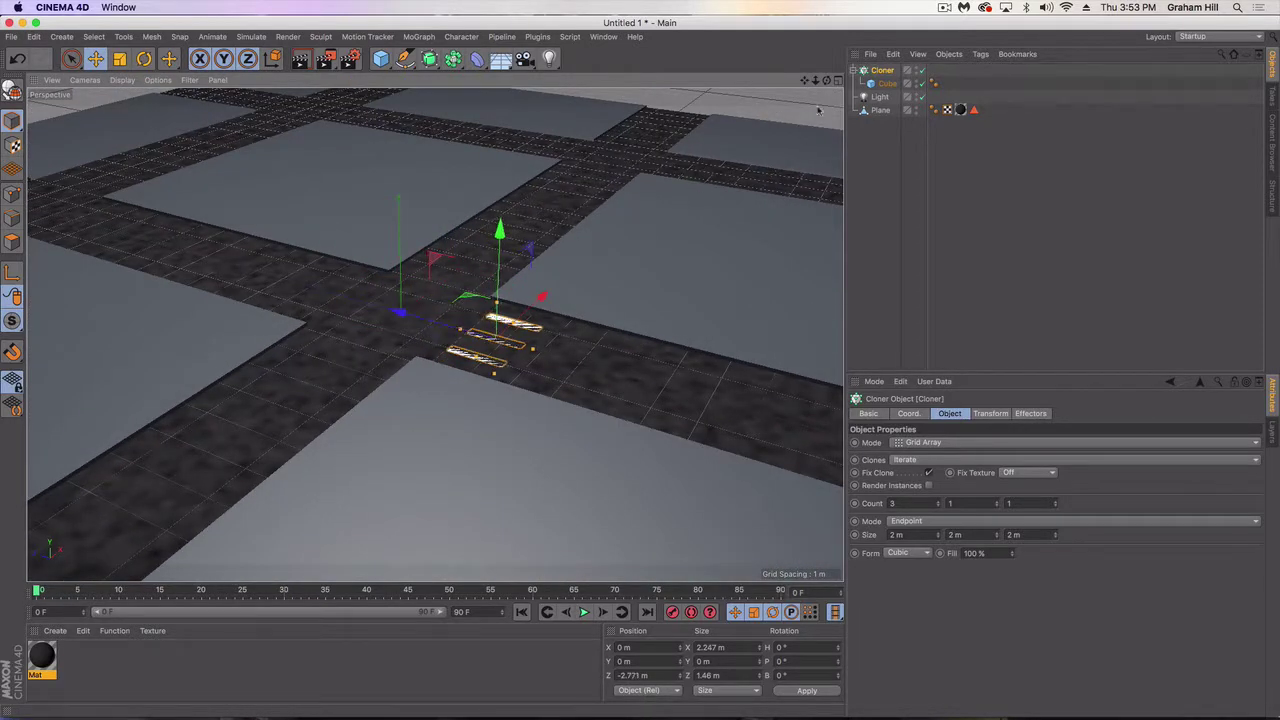
left_click(884, 84)
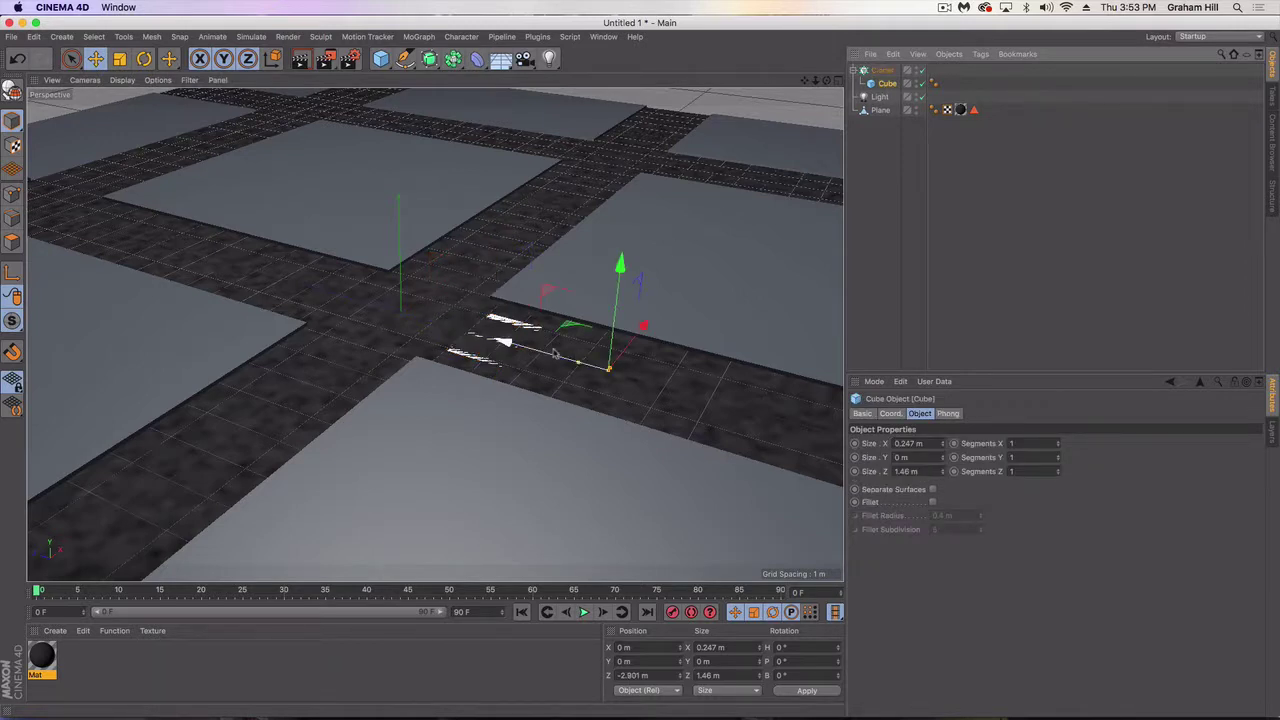
key("t")
left_click_drag(503, 344, 538, 358)
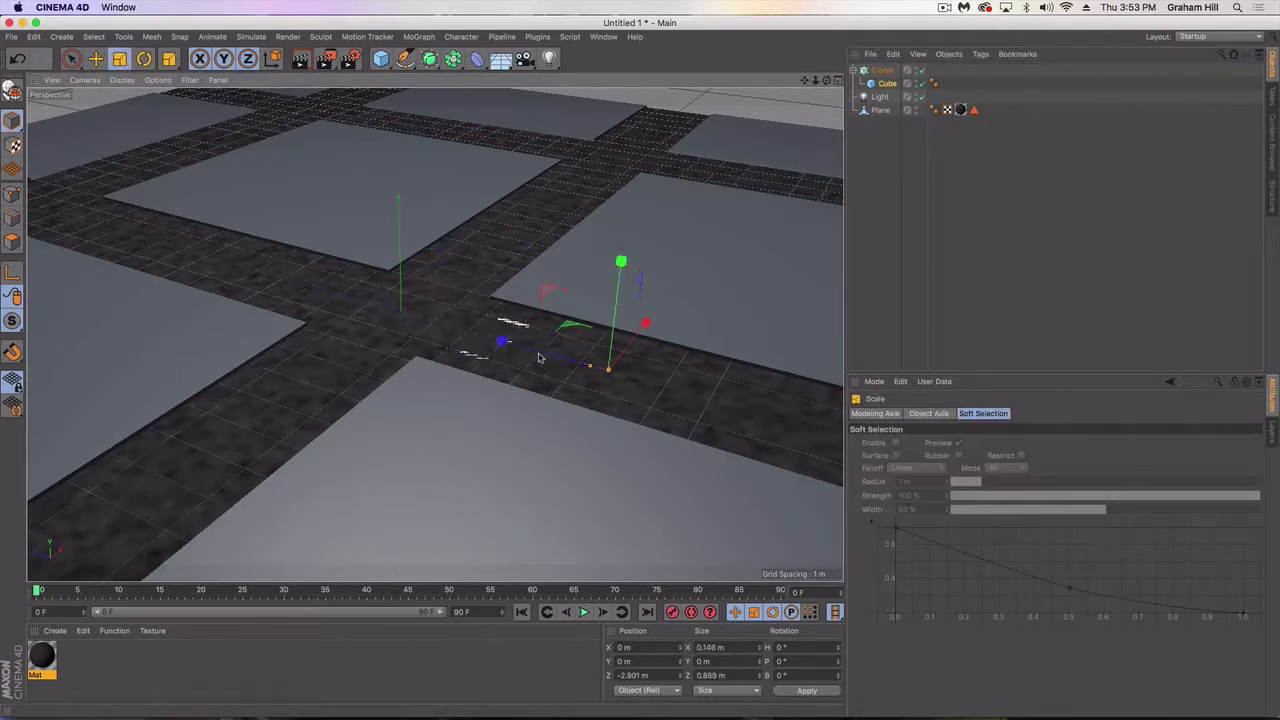
left_click(900, 178)
left_click(880, 70)
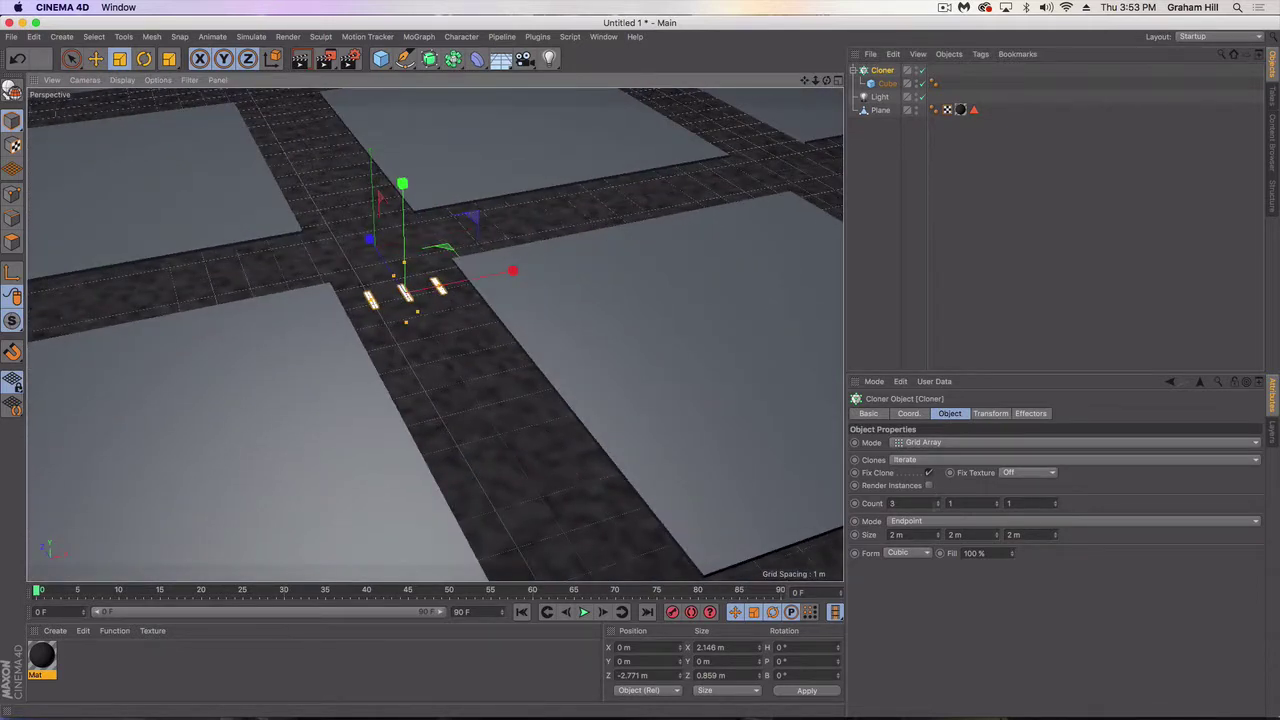
- Set the Cloner's Size X to 3 m and Count X to 7 stripes
left_click(938, 535)
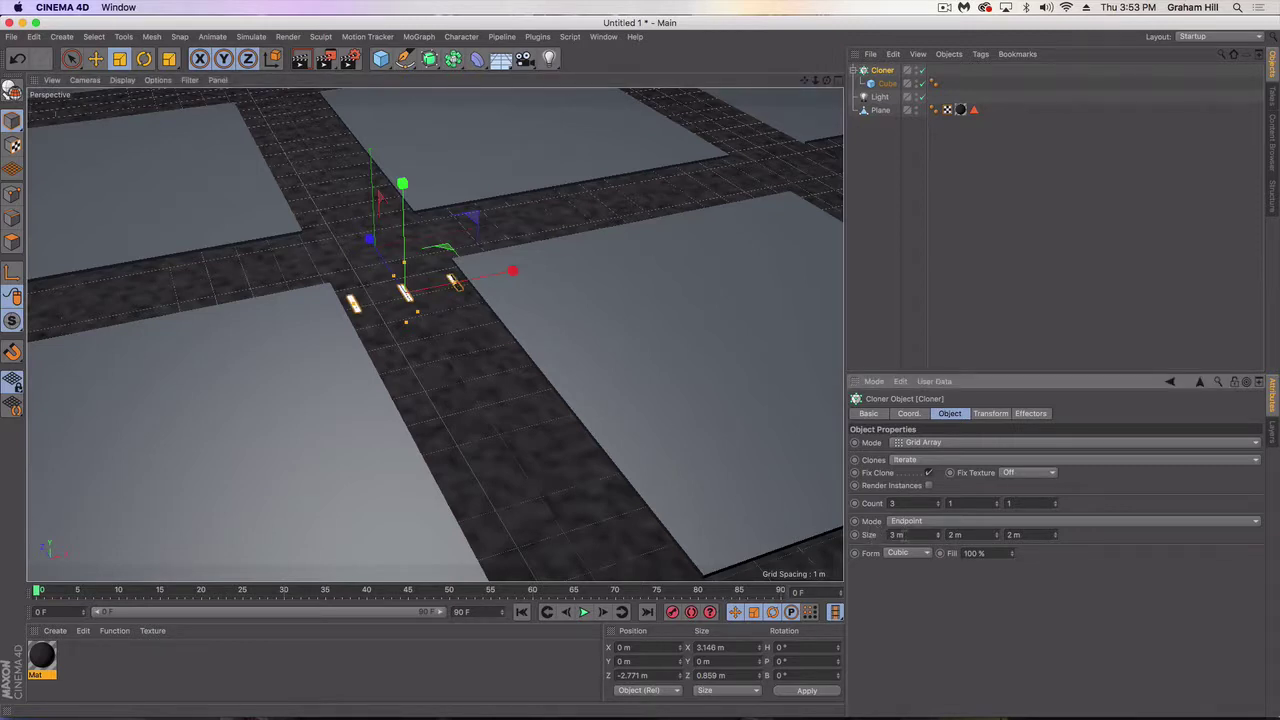
scroll(456, 271, "up", 2)
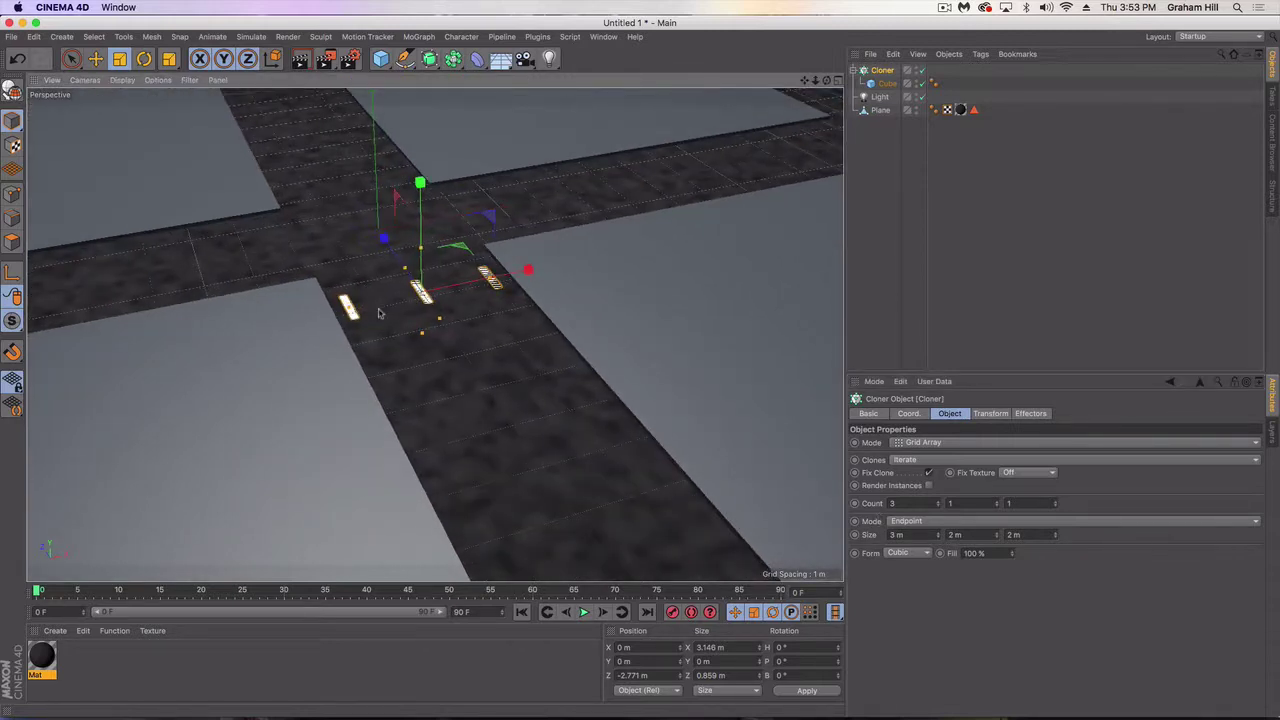
left_click_drag(382, 311, 369, 310, "alt")
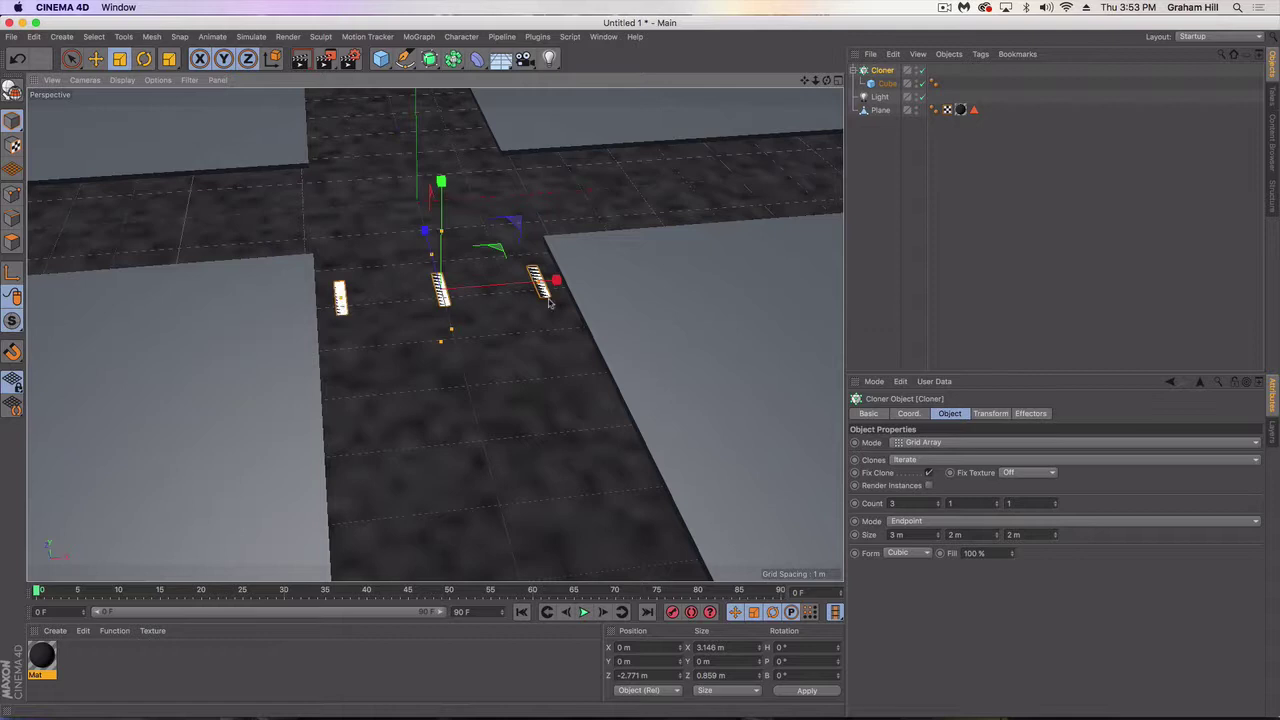
mouse_move(398, 341)
left_mouse_down("alt")
mouse_move(399, 300)
mouse_move(412, 328)
left_mouse_up("alt")
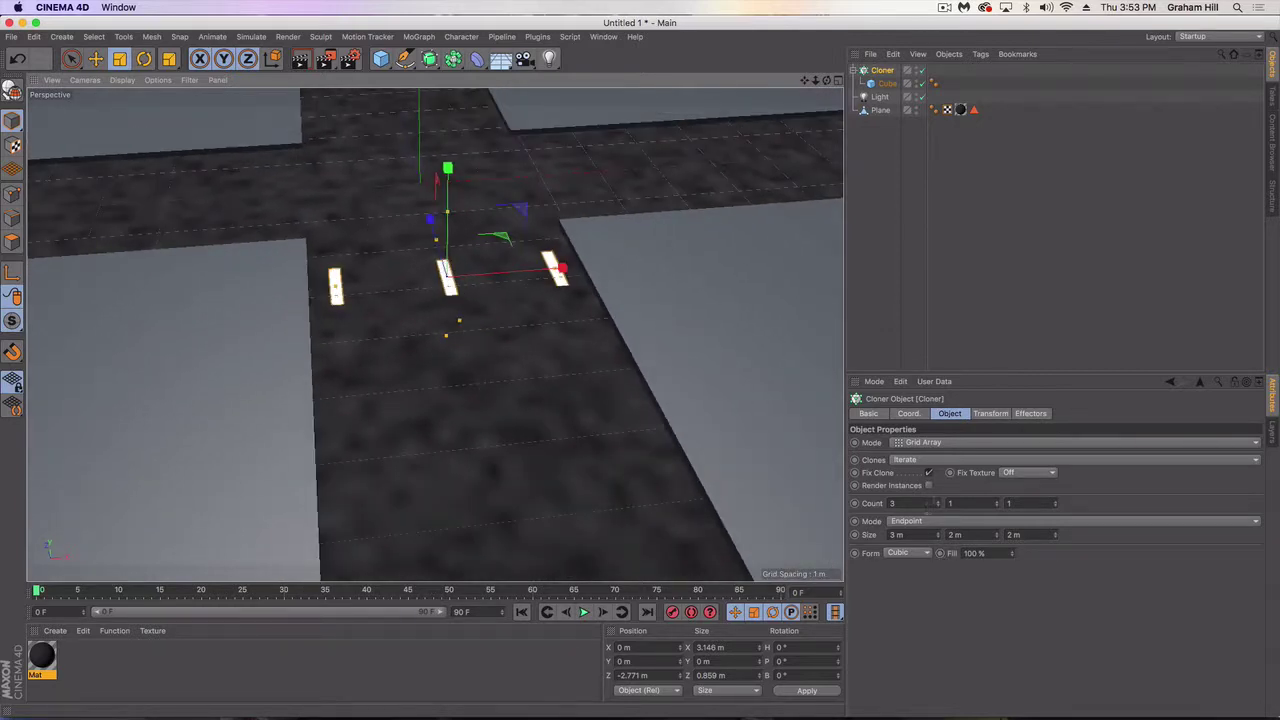
left_click_drag(938, 504, 938, 504)
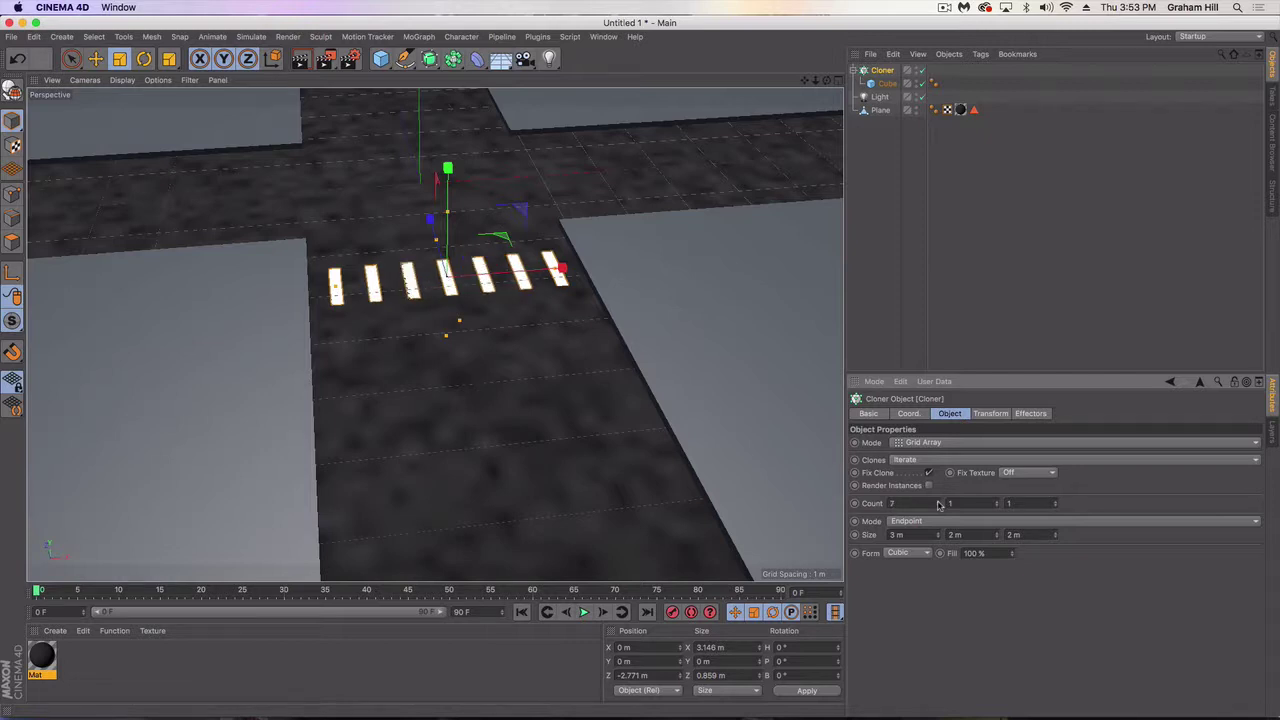
scroll(576, 333, "down", 5)
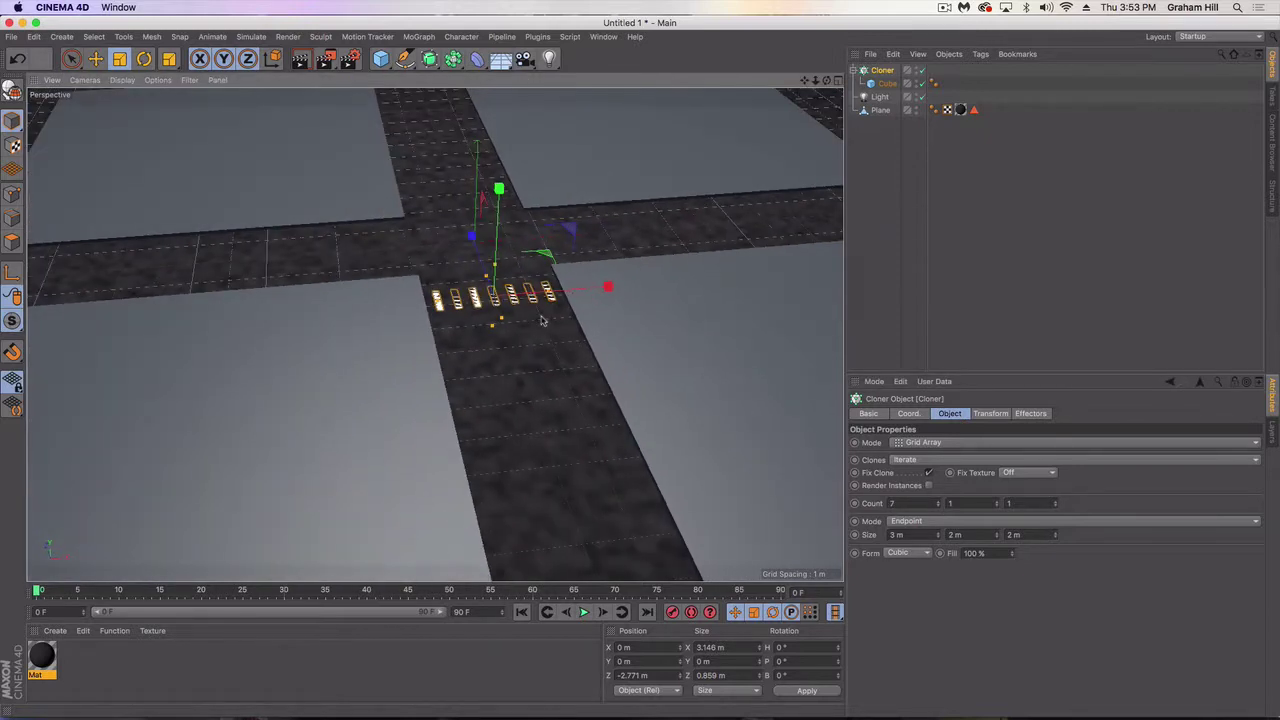
key("e")
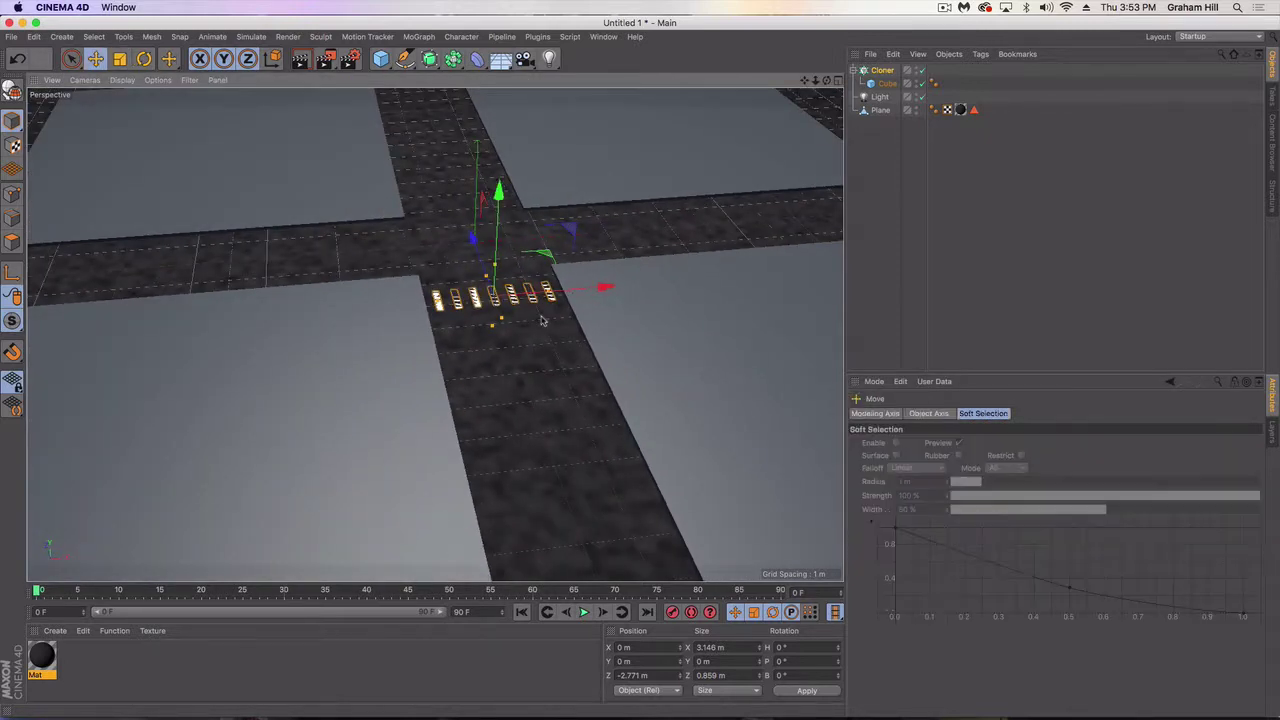
left_click(889, 73)
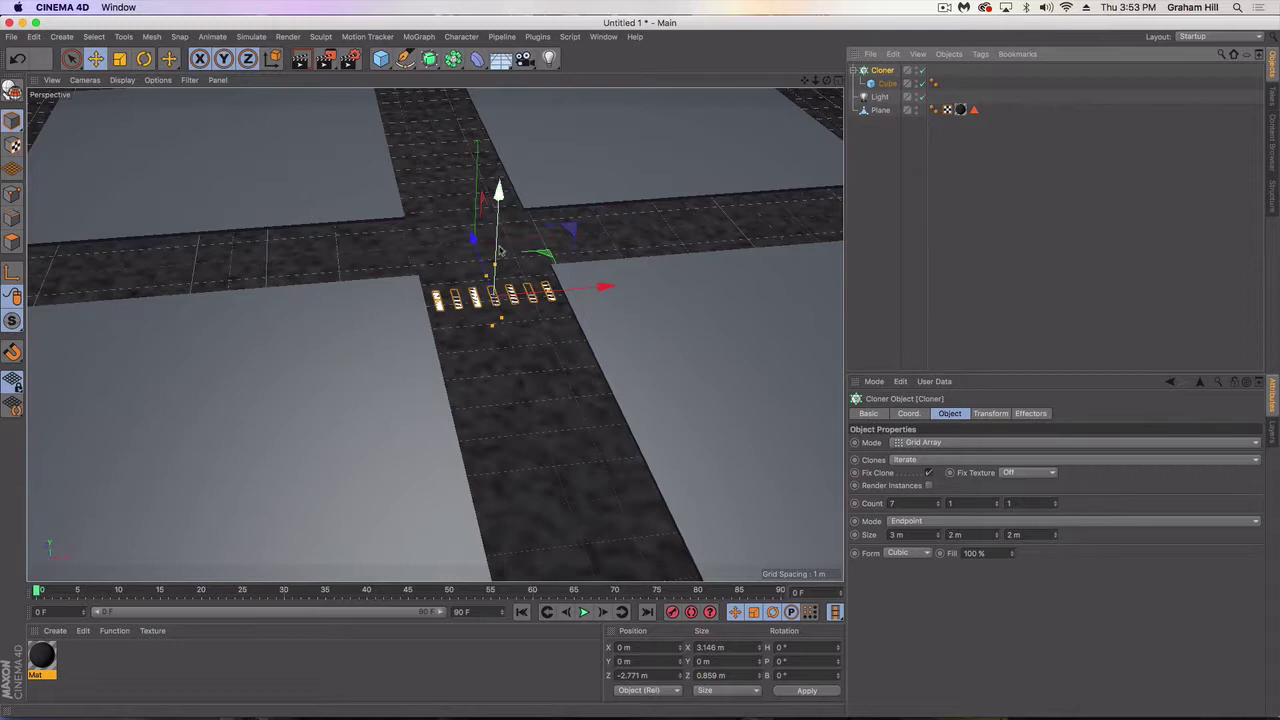
- Test-render the crosswalk and select its Cloner
left_click(301, 60)
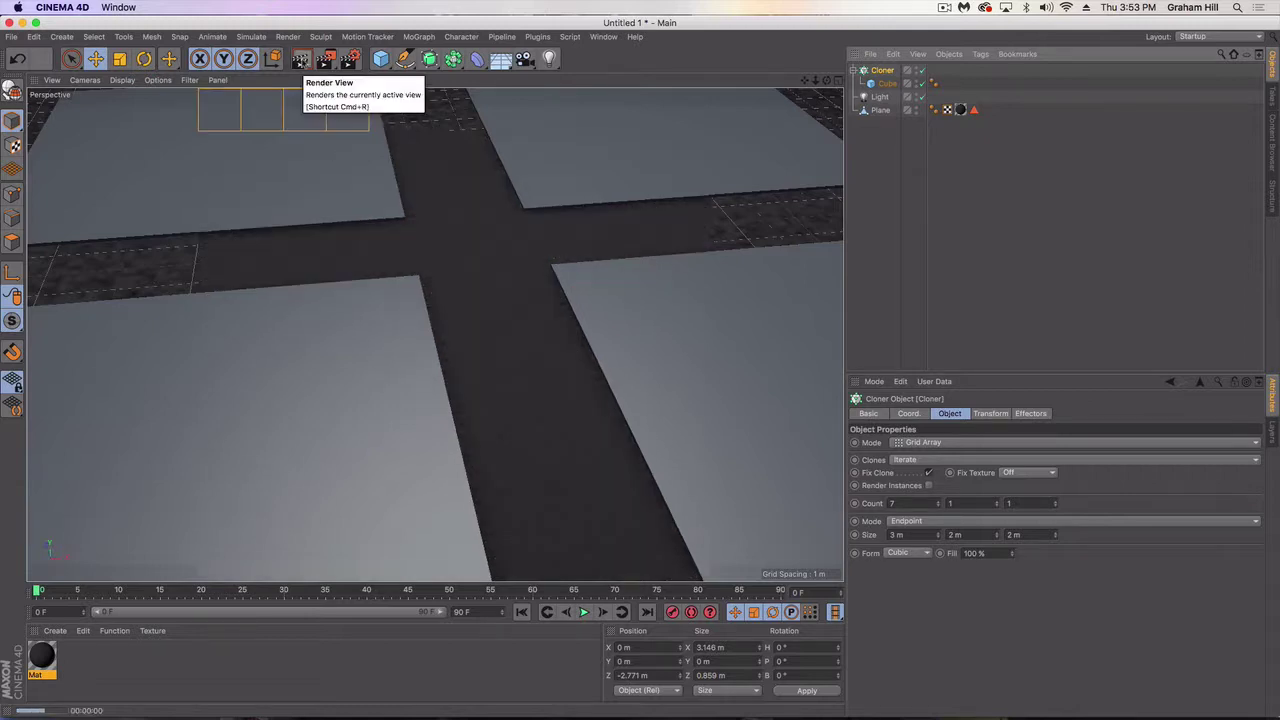
left_click(566, 312)
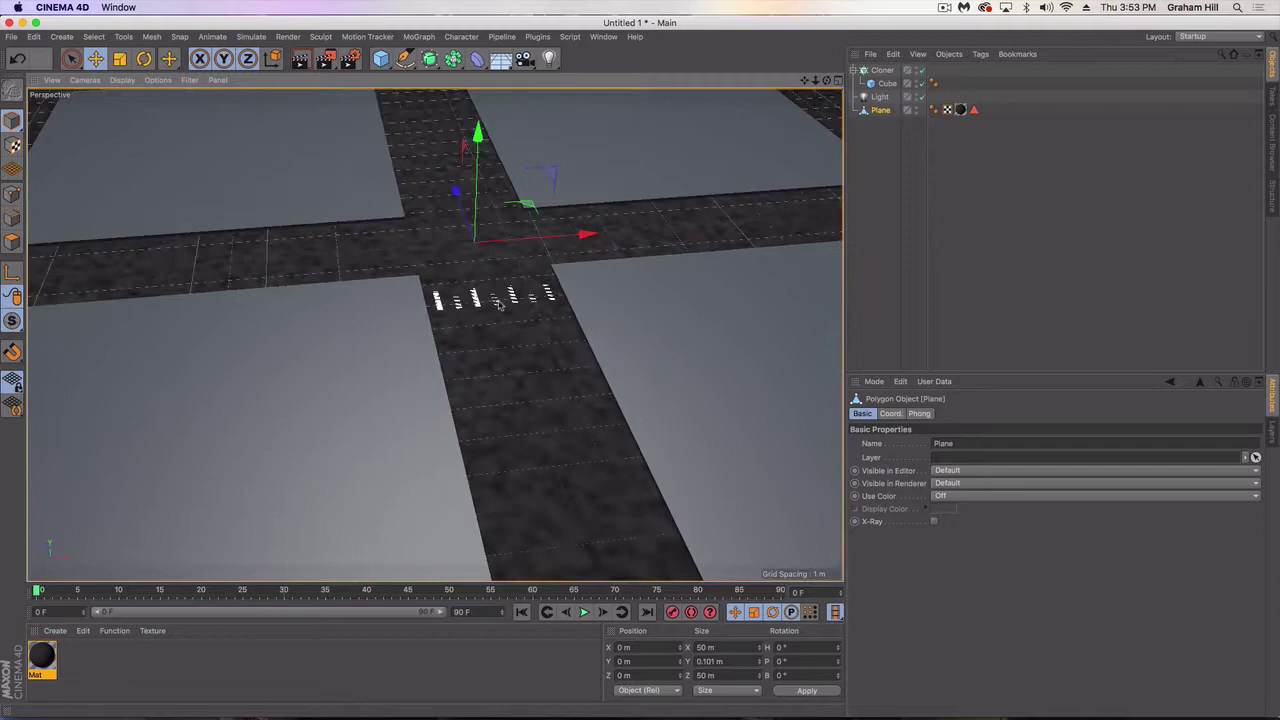
scroll(484, 287, "up", 3)
left_click(884, 70)
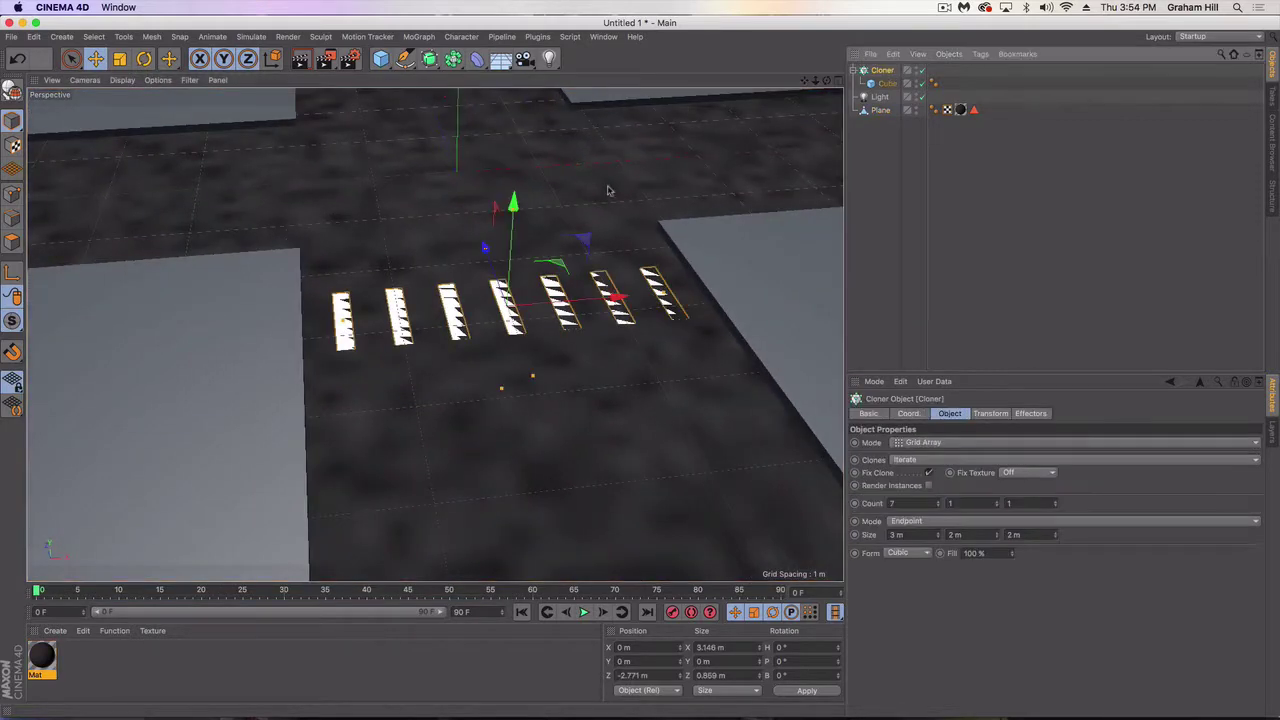
scroll(489, 263, "up", 5)
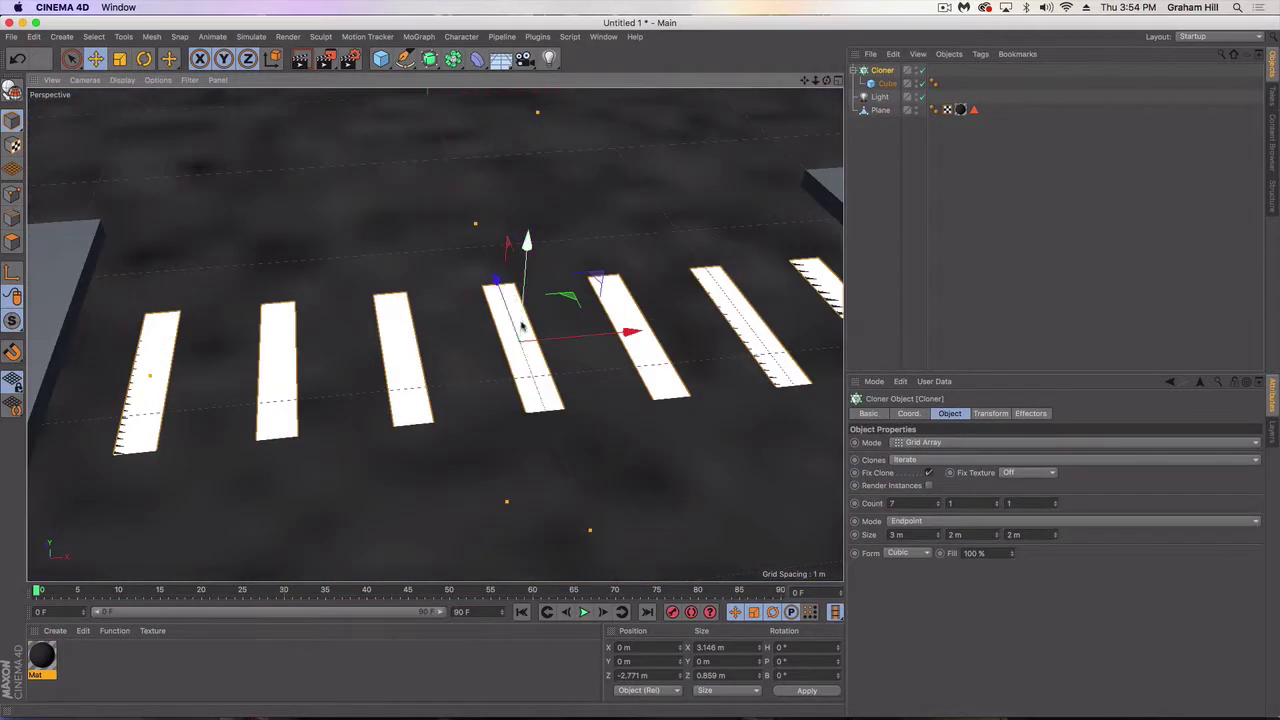
scroll(521, 327, "down", 3)
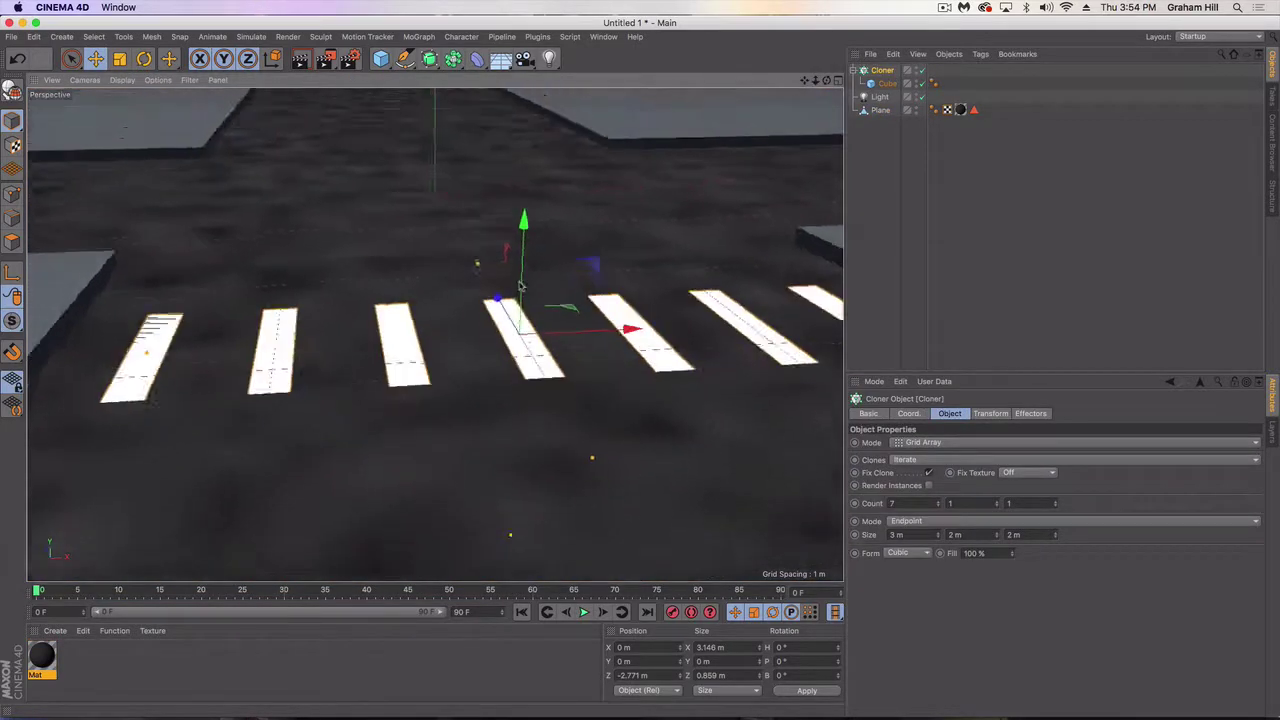
- Raise the crosswalk Cloner to Y 0.003 m and render again to check the stripes
left_click_drag(521, 327, 515, 262, "alt")
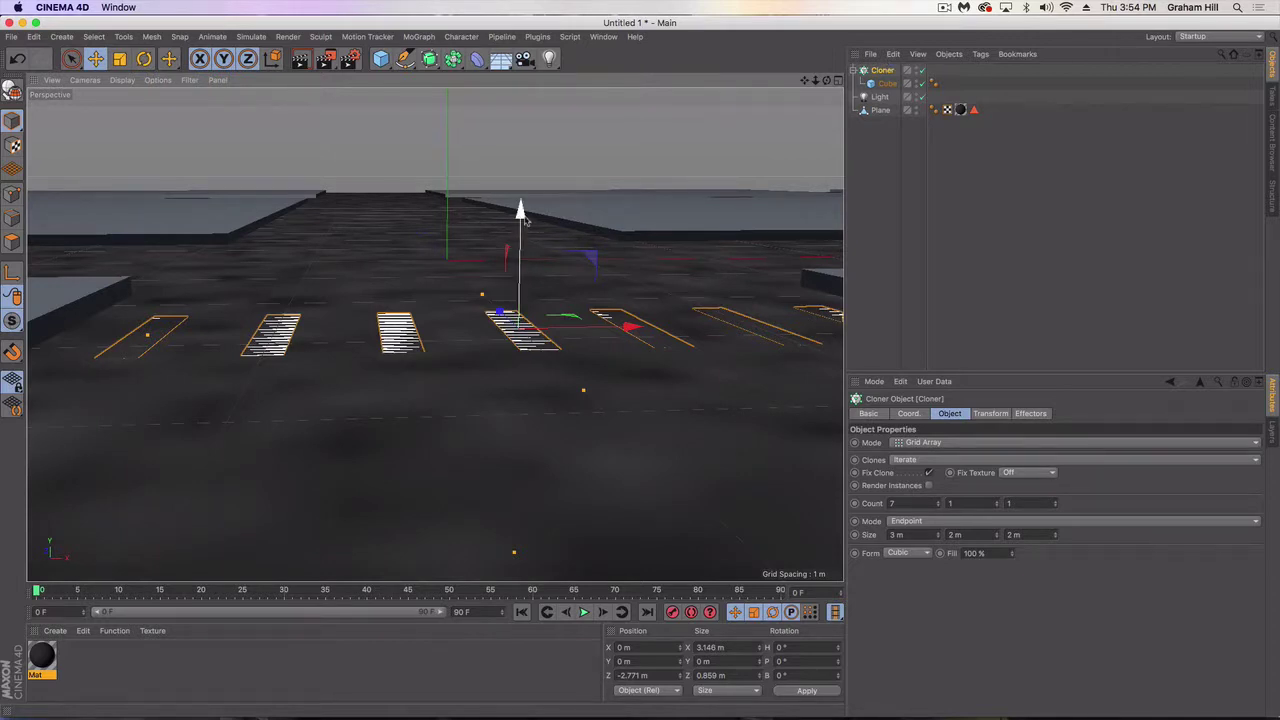
left_click_drag(524, 220, 526, 221)
scroll(431, 363, "down", 3)
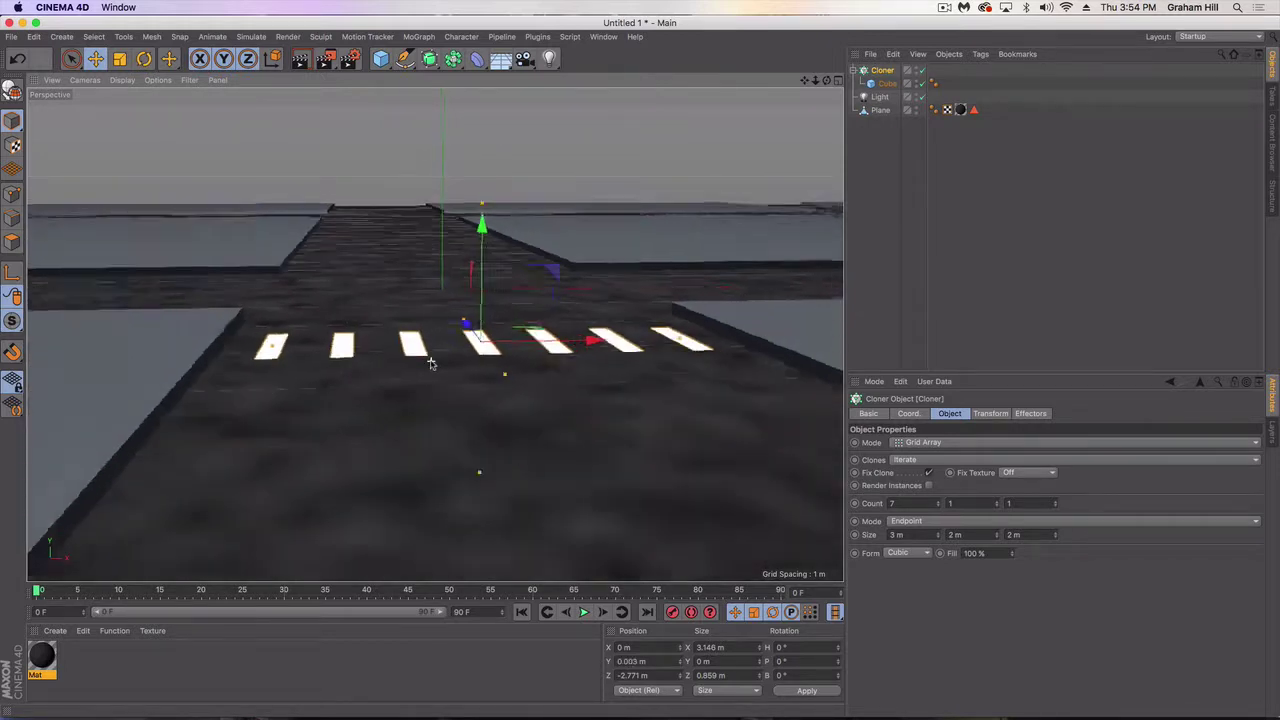
left_click_drag(431, 363, 429, 425, "alt")
left_click(300, 58)
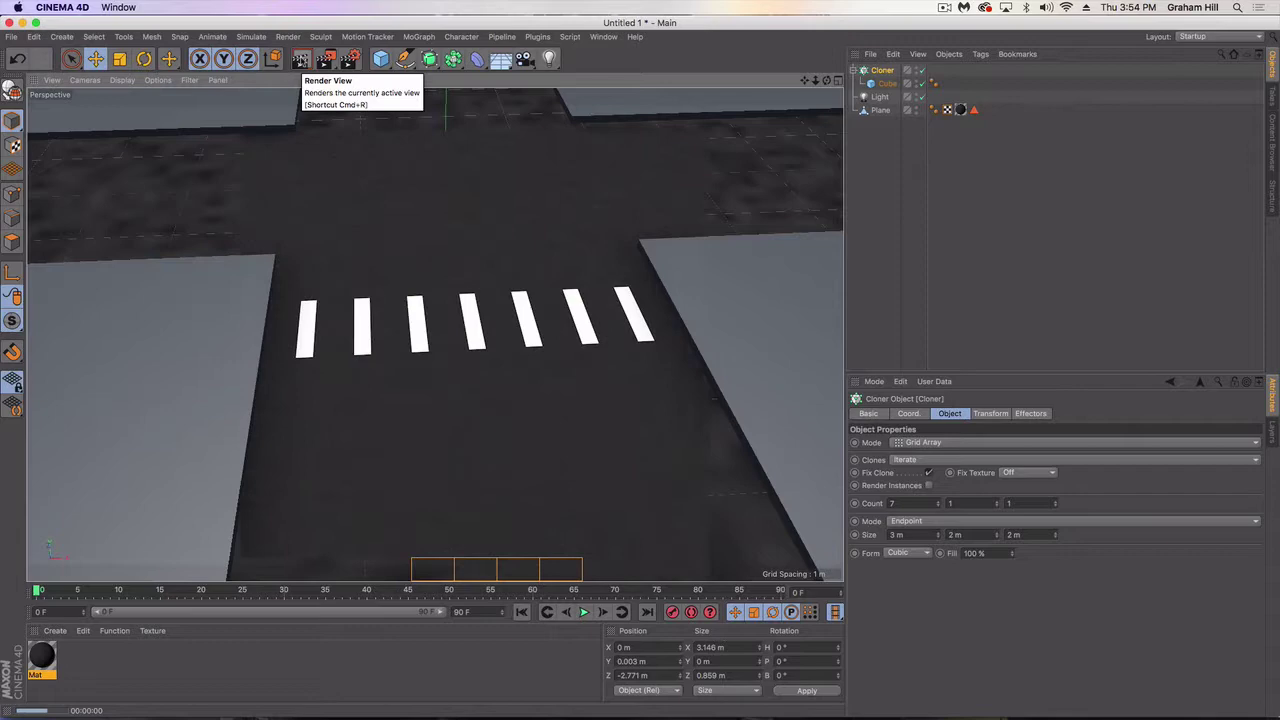
- Ctrl-drag copies of the crosswalk Cloner to make six crosswalks along one road
scroll(438, 310, "down", 3)
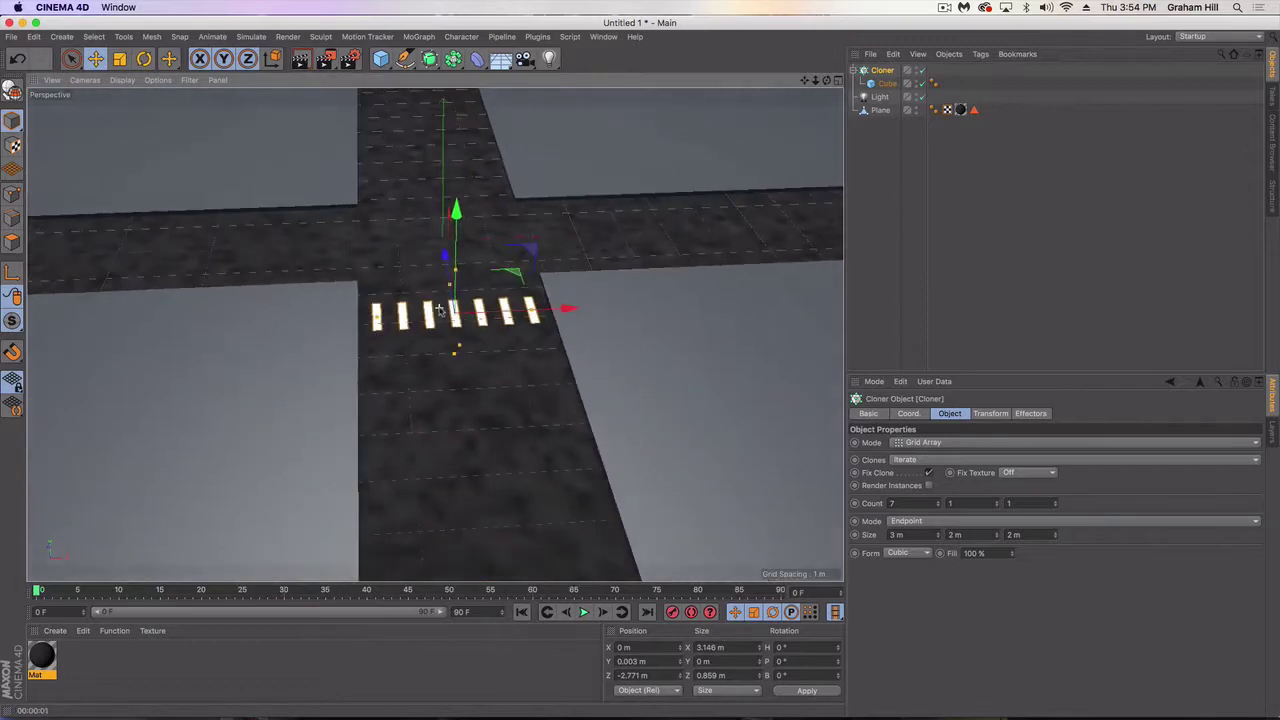
scroll(438, 310, "down", 5)
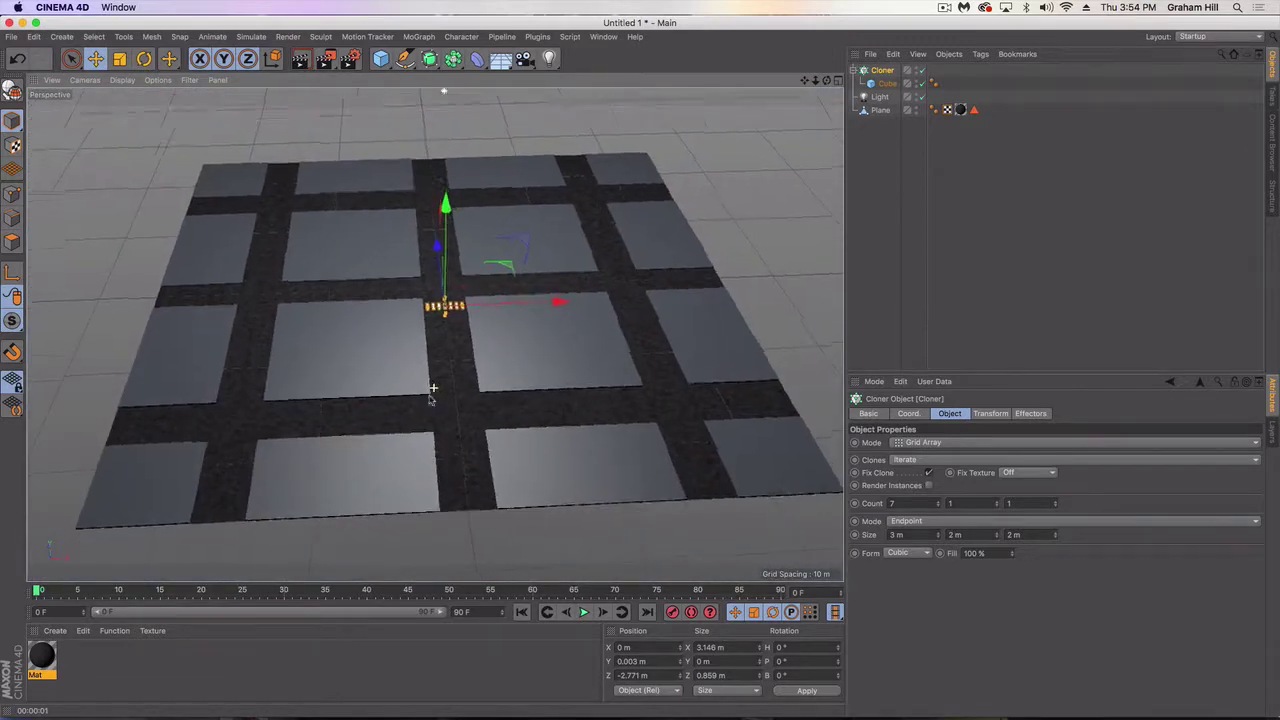
scroll(431, 410, "up", 2)
left_click_drag(458, 270, 453, 270, "alt")
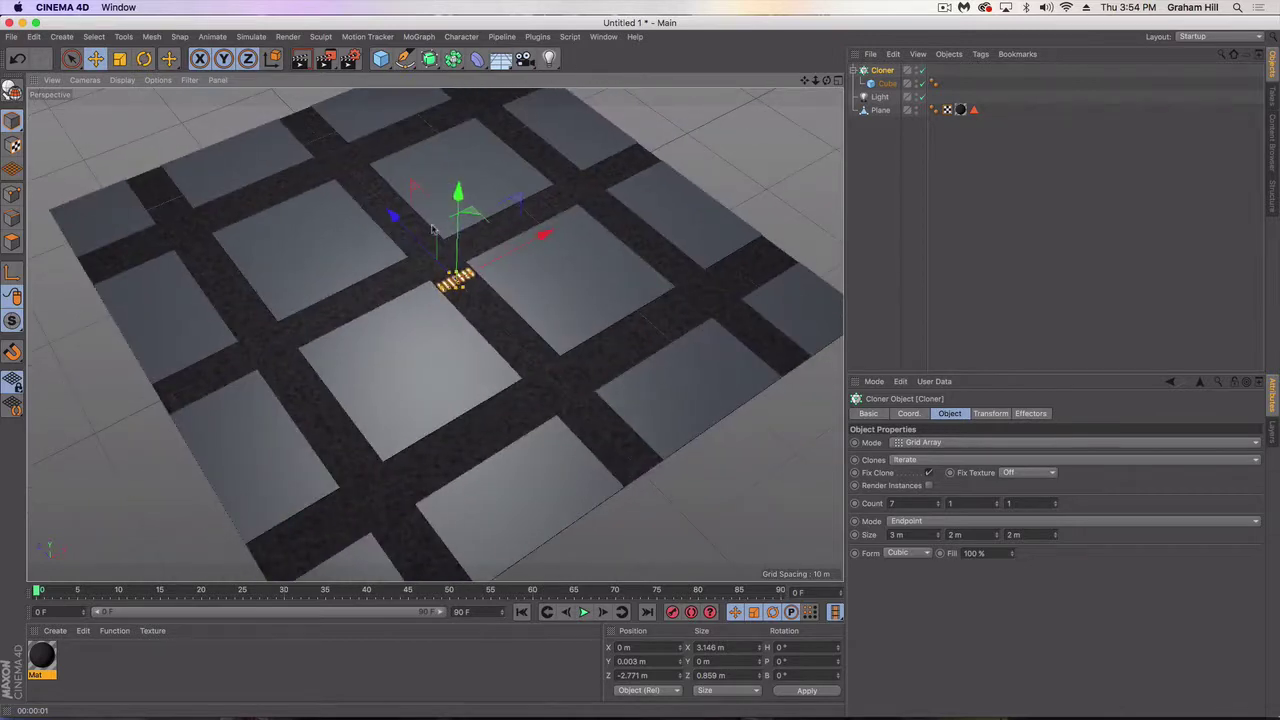
left_click_drag(392, 215, 358, 180, "ctrl")
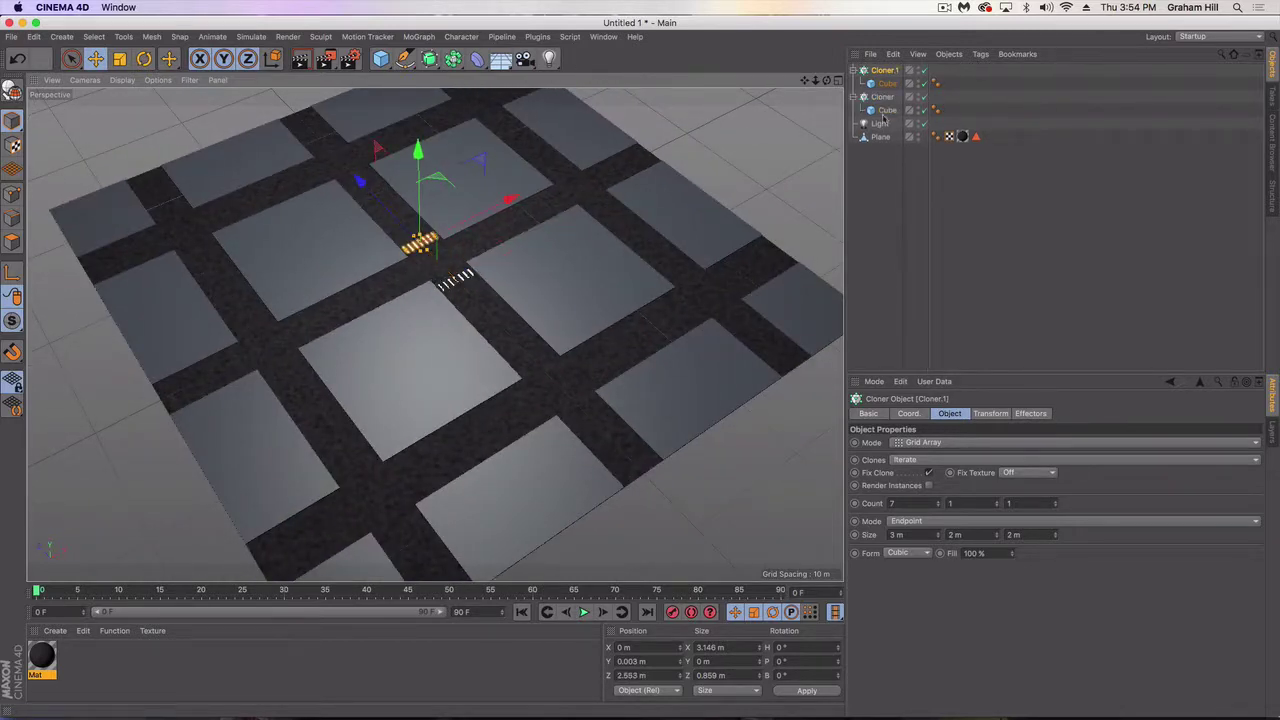
left_click(882, 96, "shift")
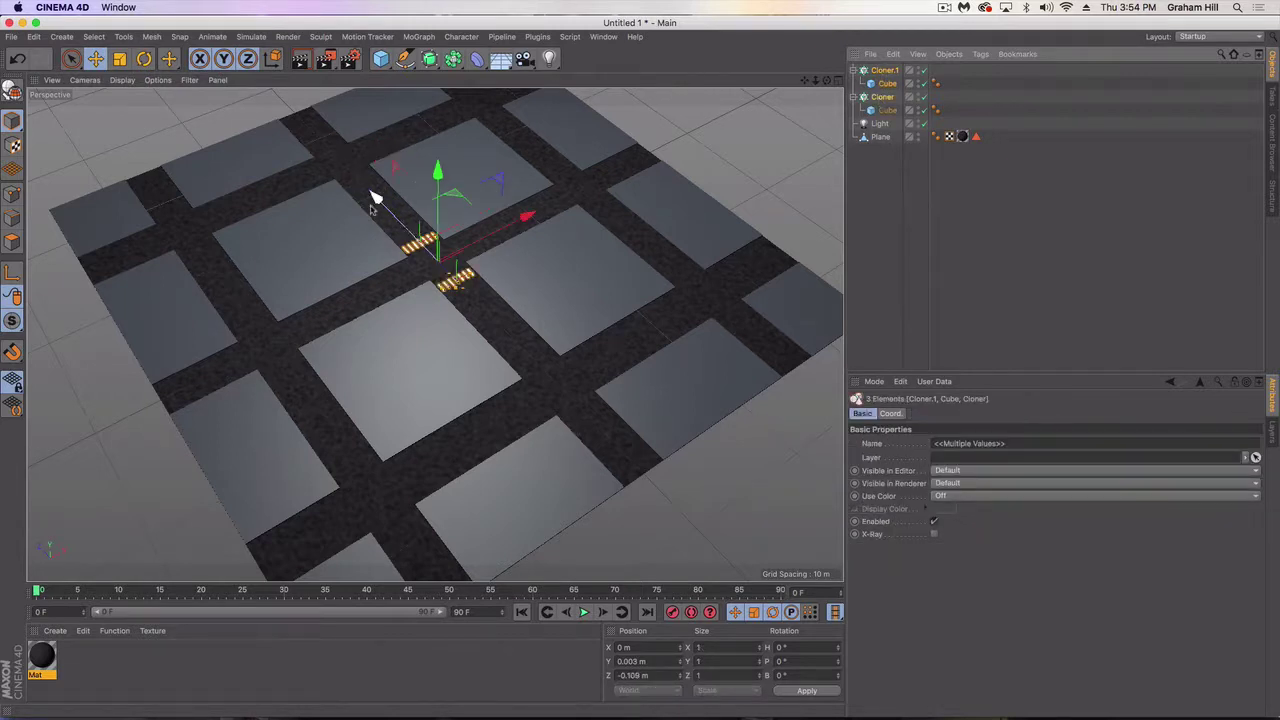
left_click_drag(378, 197, 488, 314, "ctrl")
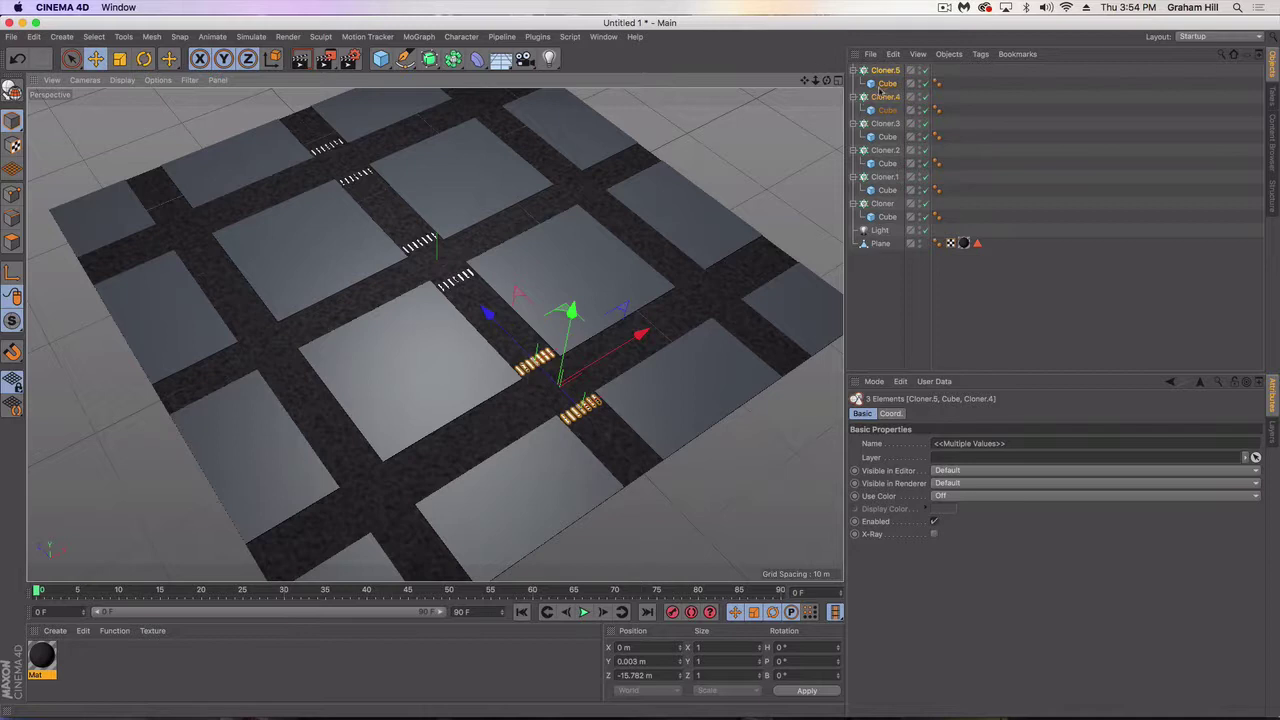
- Collapse Cloner through Cloner.5 in the Object Manager and select all six
left_click(853, 70)
left_click(853, 83)
left_click(853, 96)
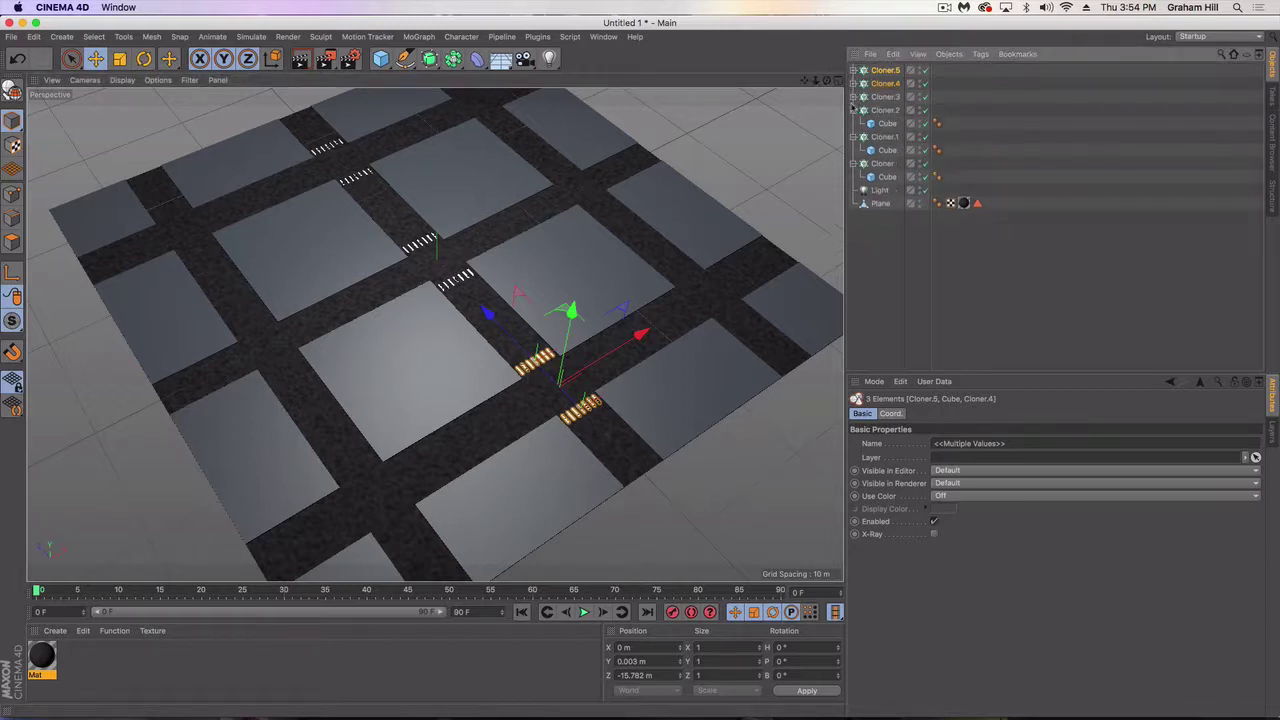
left_click(853, 110)
left_click(853, 123)
left_click(853, 150)
left_click(882, 137)
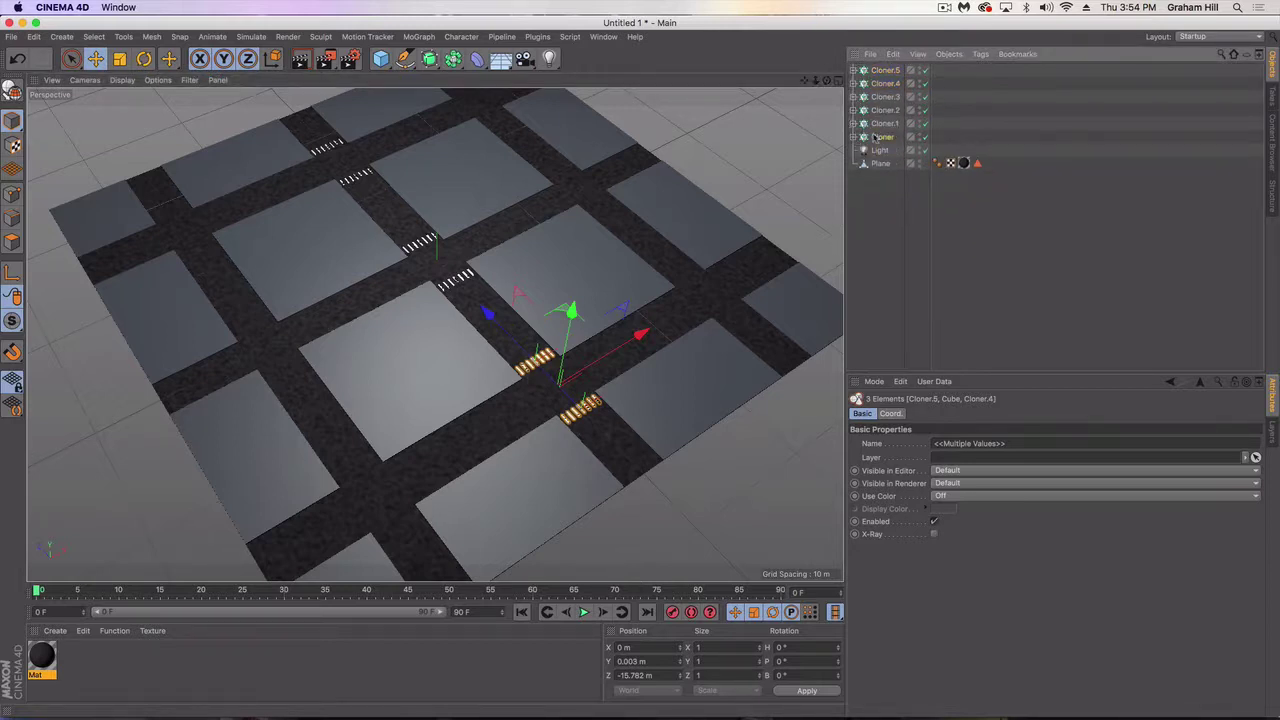
left_click(882, 70, "shift")
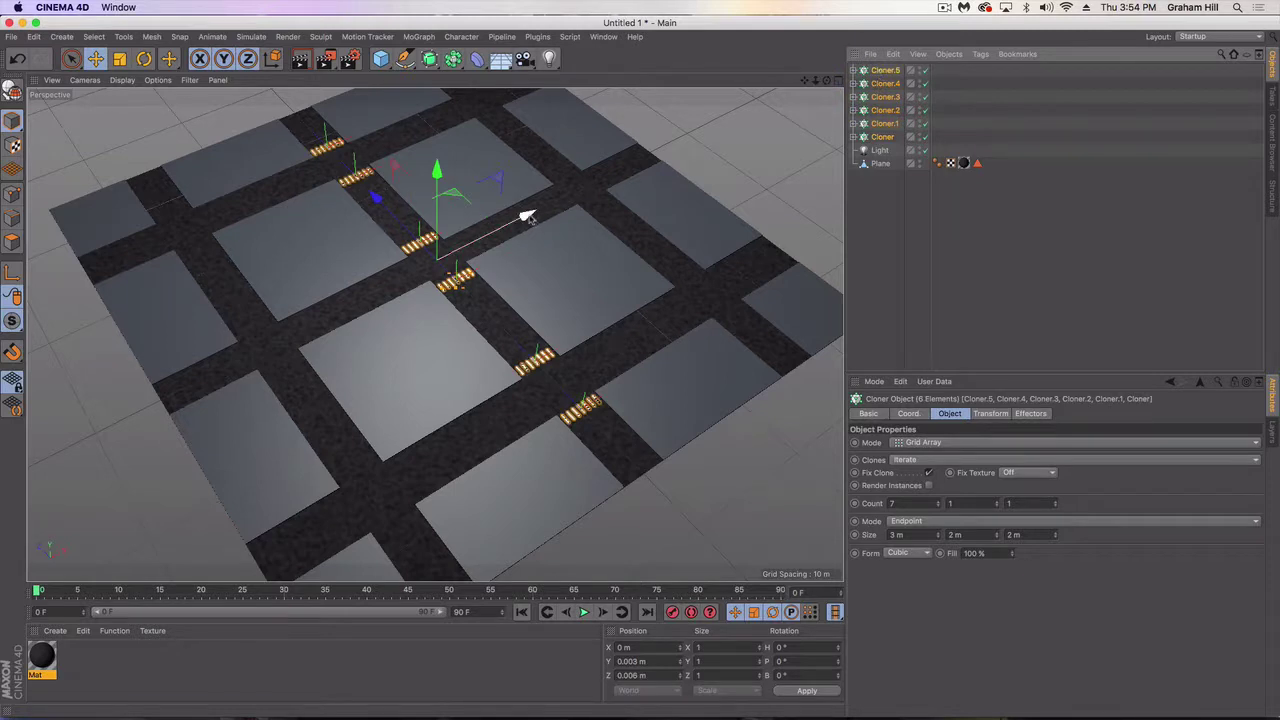
- Copy the six crosswalks onto the parallel road and group all eighteen Cloners under a Null
left_click_drag(527, 216, 365, 253, "ctrl")
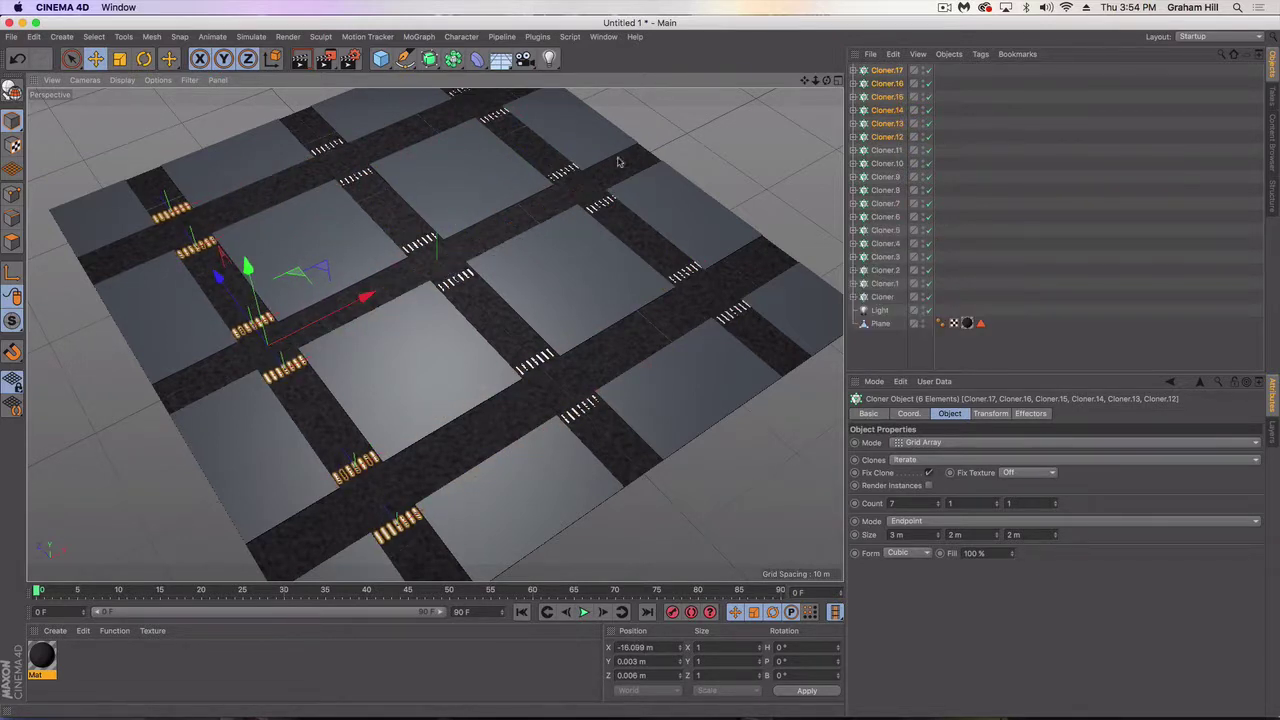
left_click(887, 70)
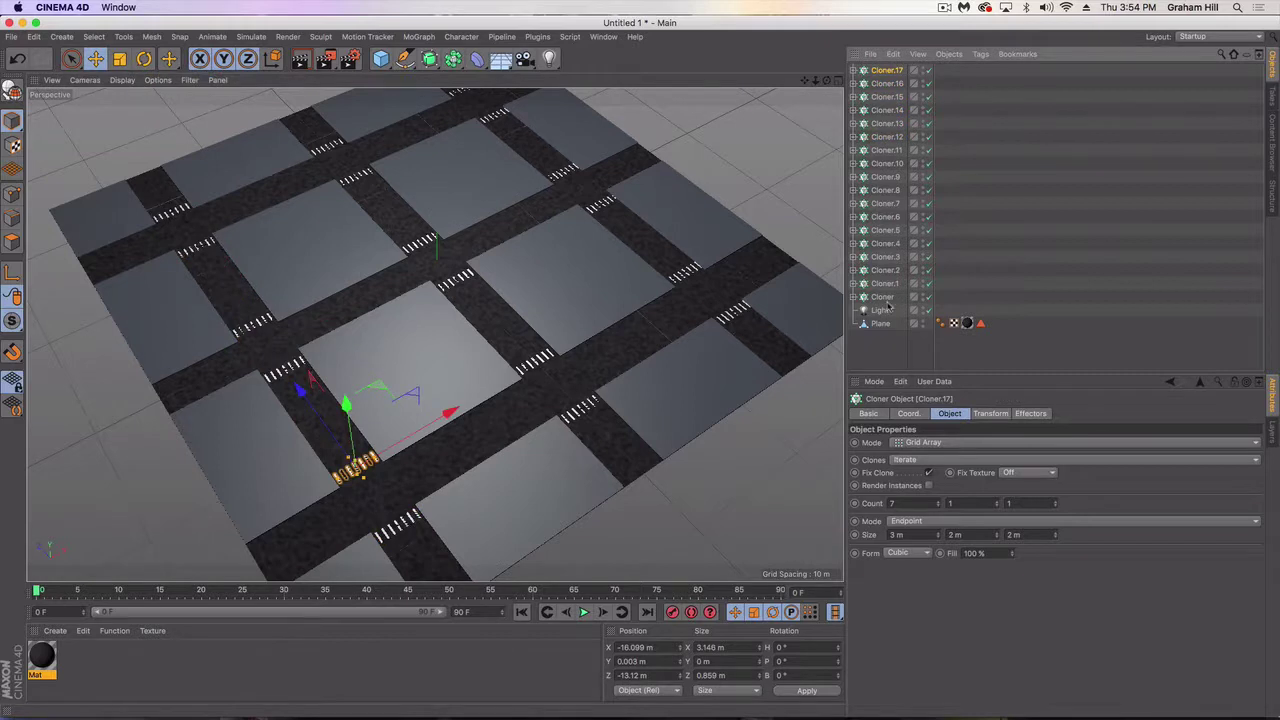
left_click(884, 297, "shift")
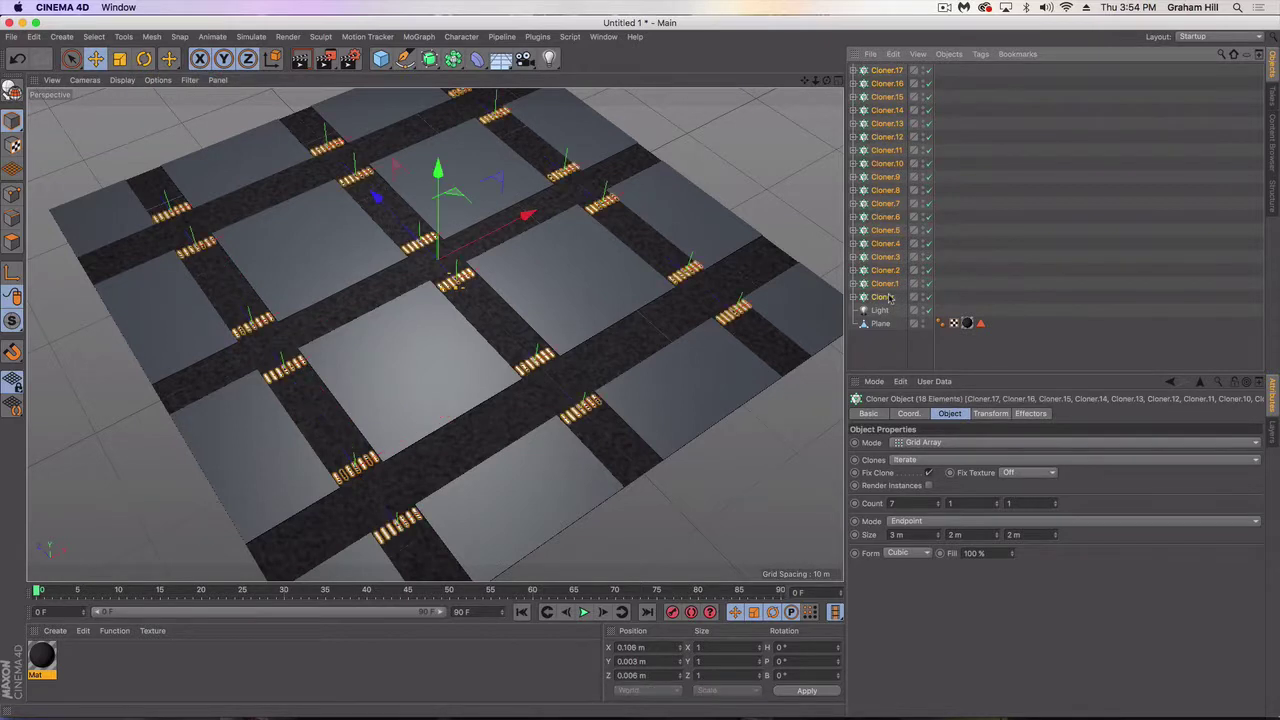
right_click(889, 299)
left_click(932, 568)
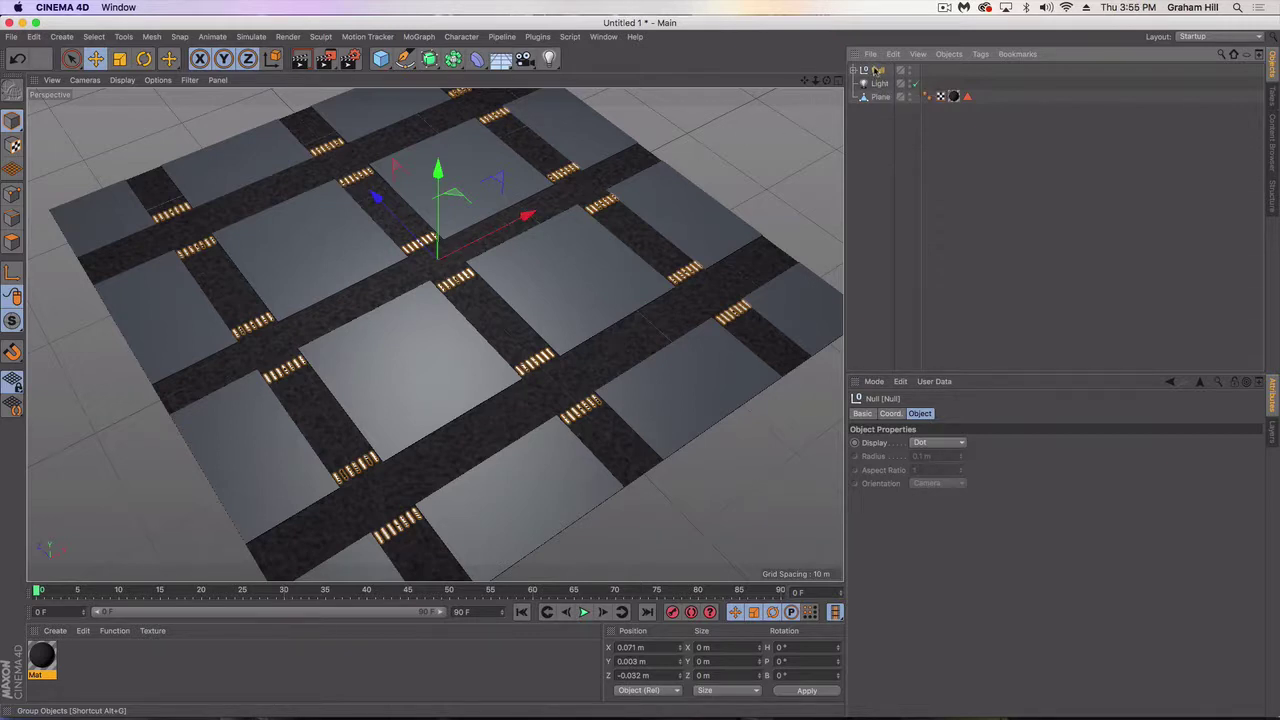
- Duplicate the crosswalk group as Null.1 and rotate it 90° in heading
key("alt+g")
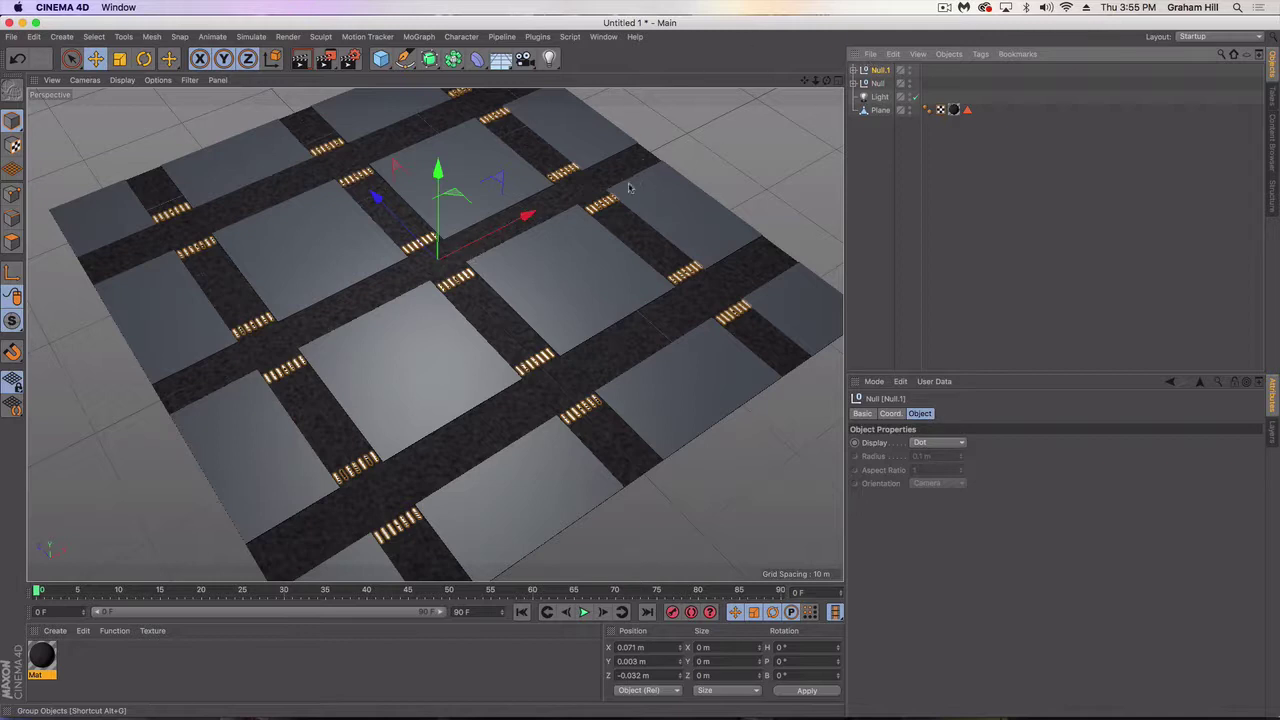
key("r")
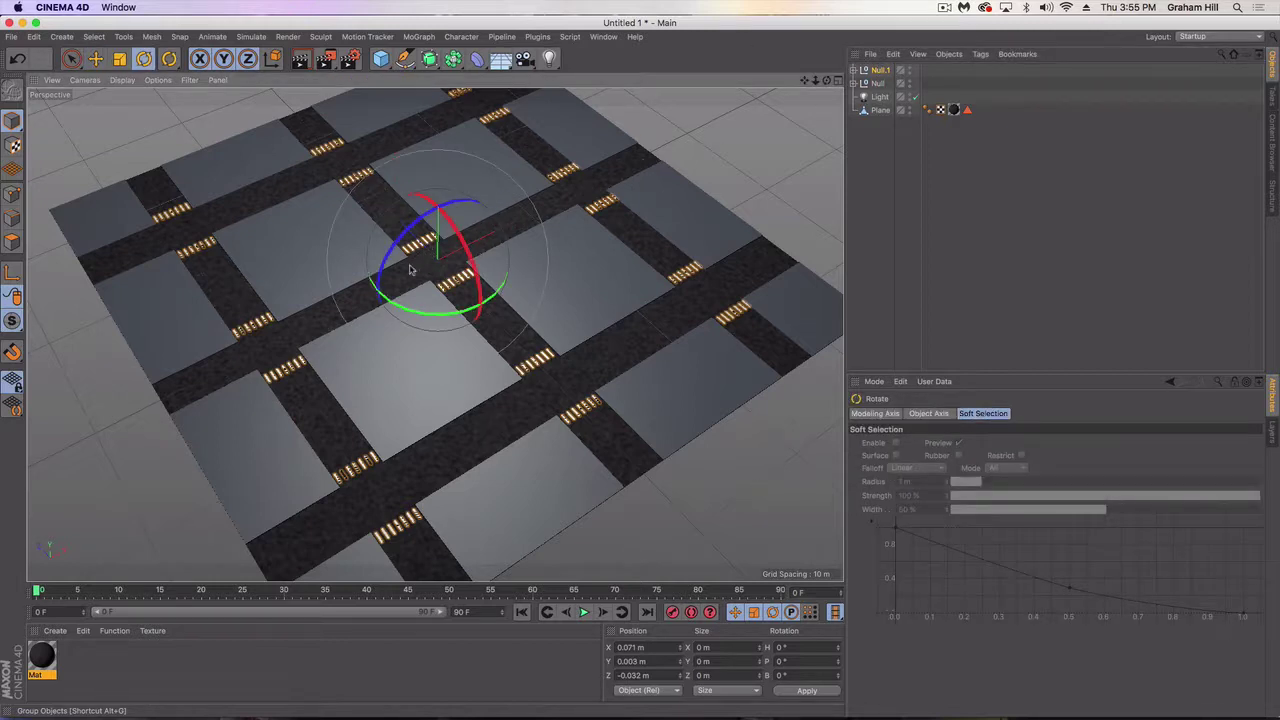
left_click_drag(404, 298, 540, 316)
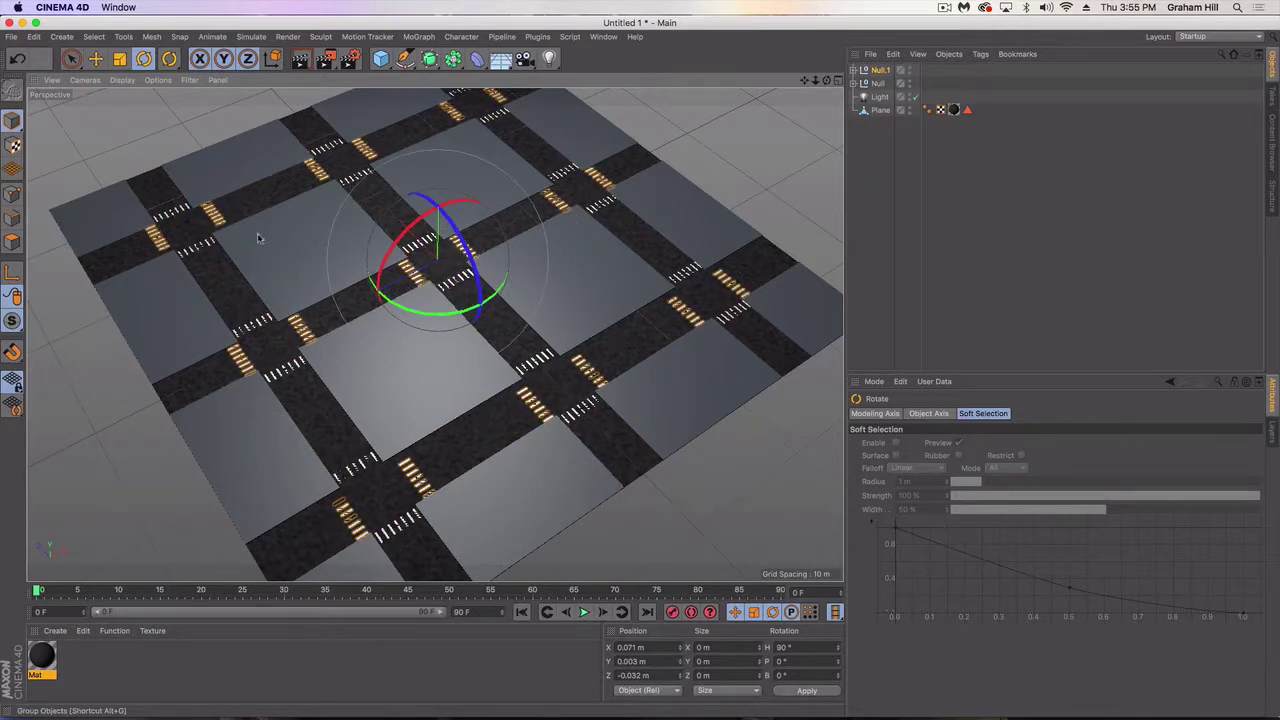
- Orbit, pan and zoom around the grid to review the crosswalks, then expand the group
left_click(96, 59)
left_click(329, 253)
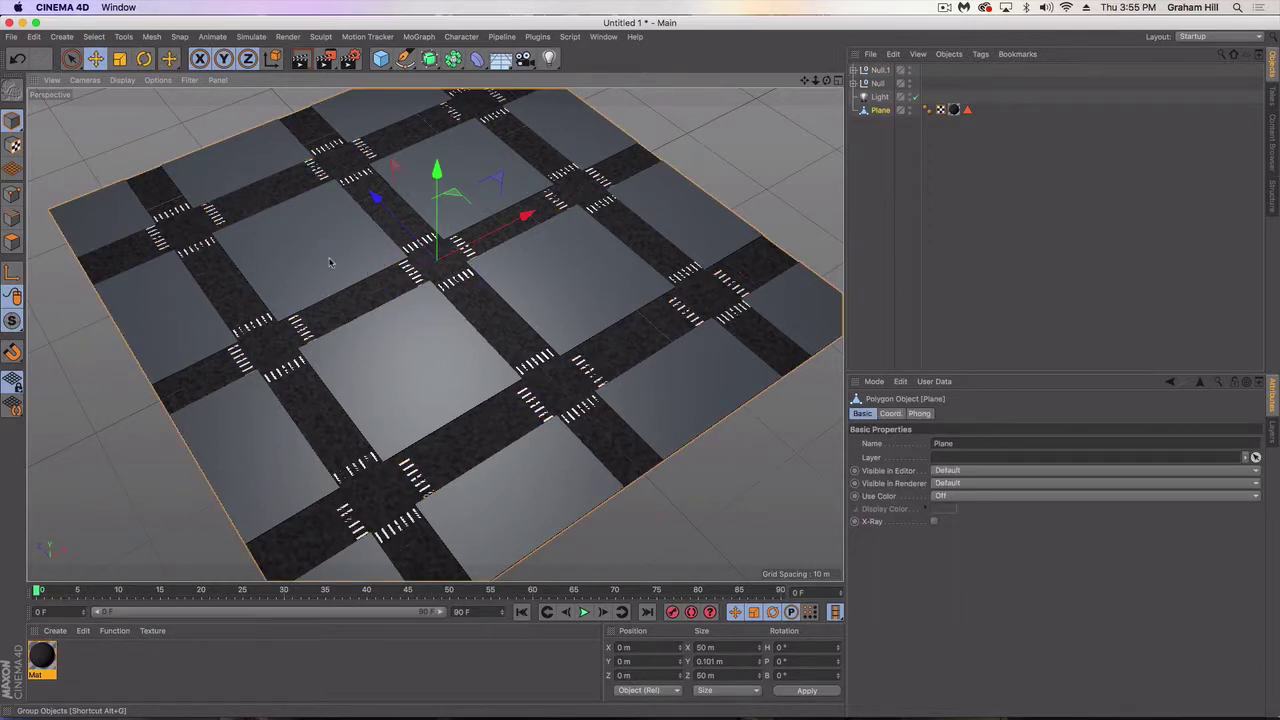
left_click_drag(330, 262, 240, 250, "alt")
scroll(541, 382, "down", 2)
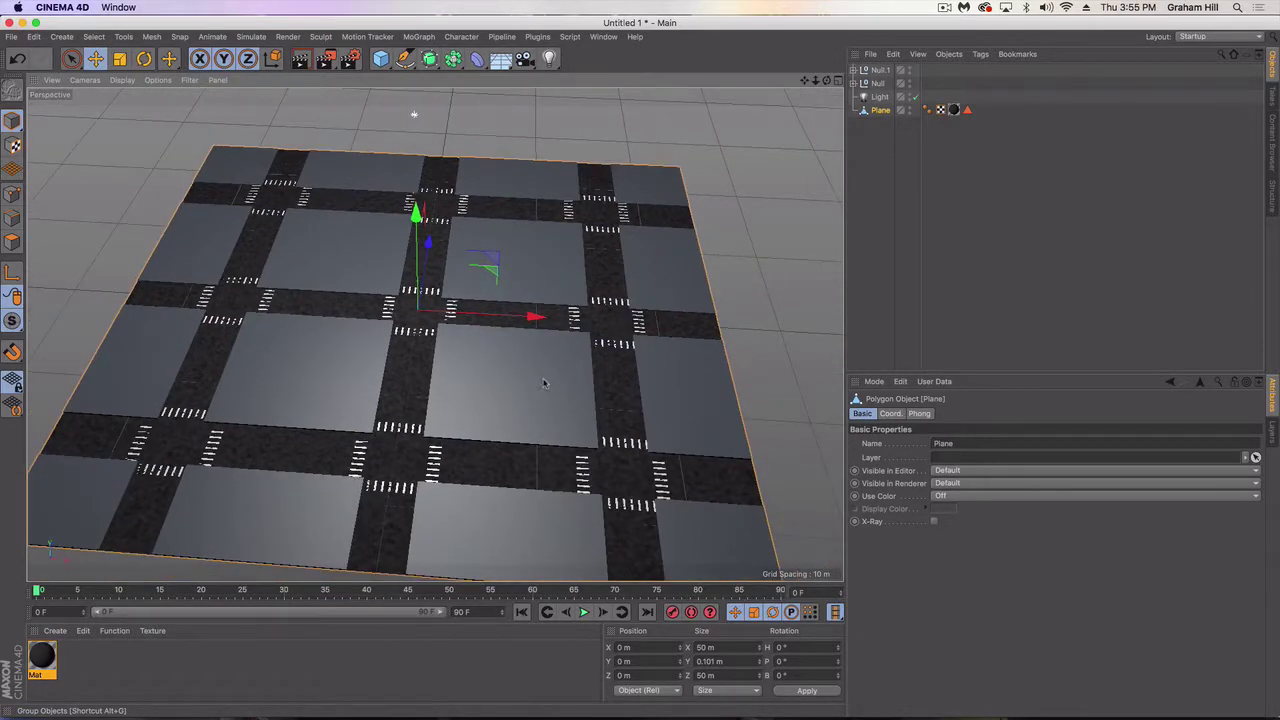
left_click(879, 70)
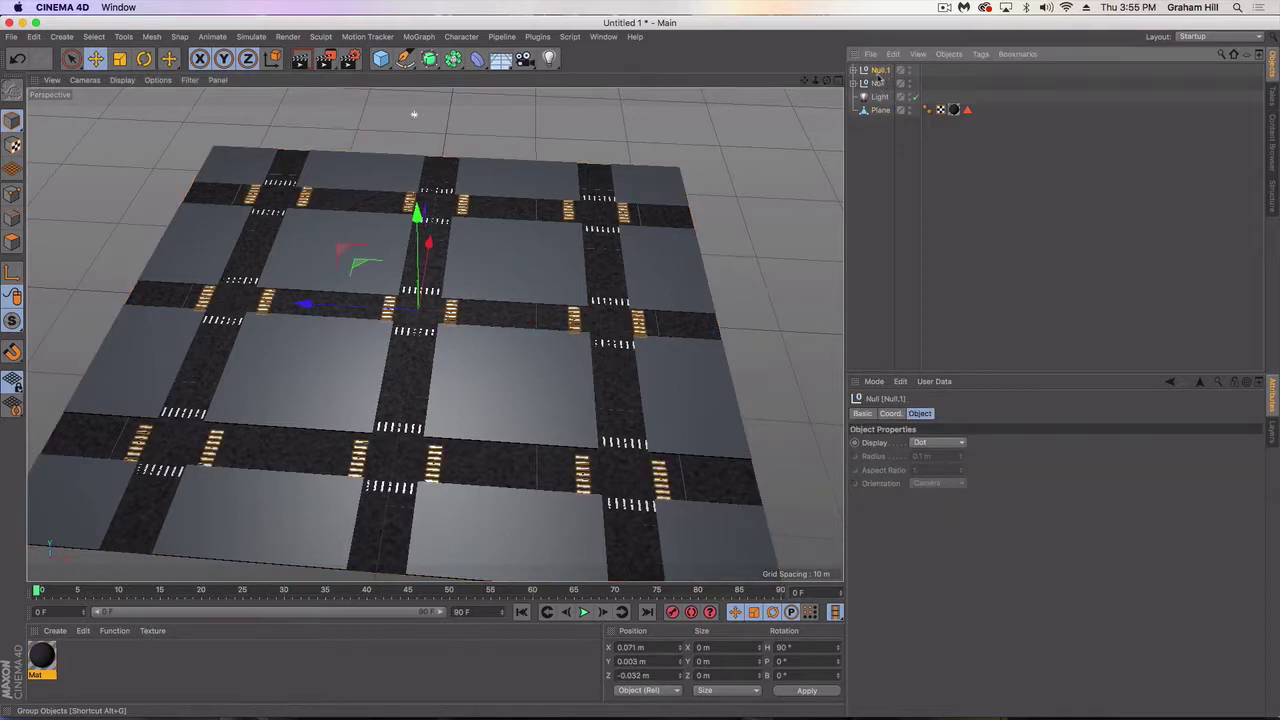
left_click(760, 242)
left_click_drag(394, 283, 420, 224, "alt")
middle_click_drag(420, 224, 419, 338, "alt")
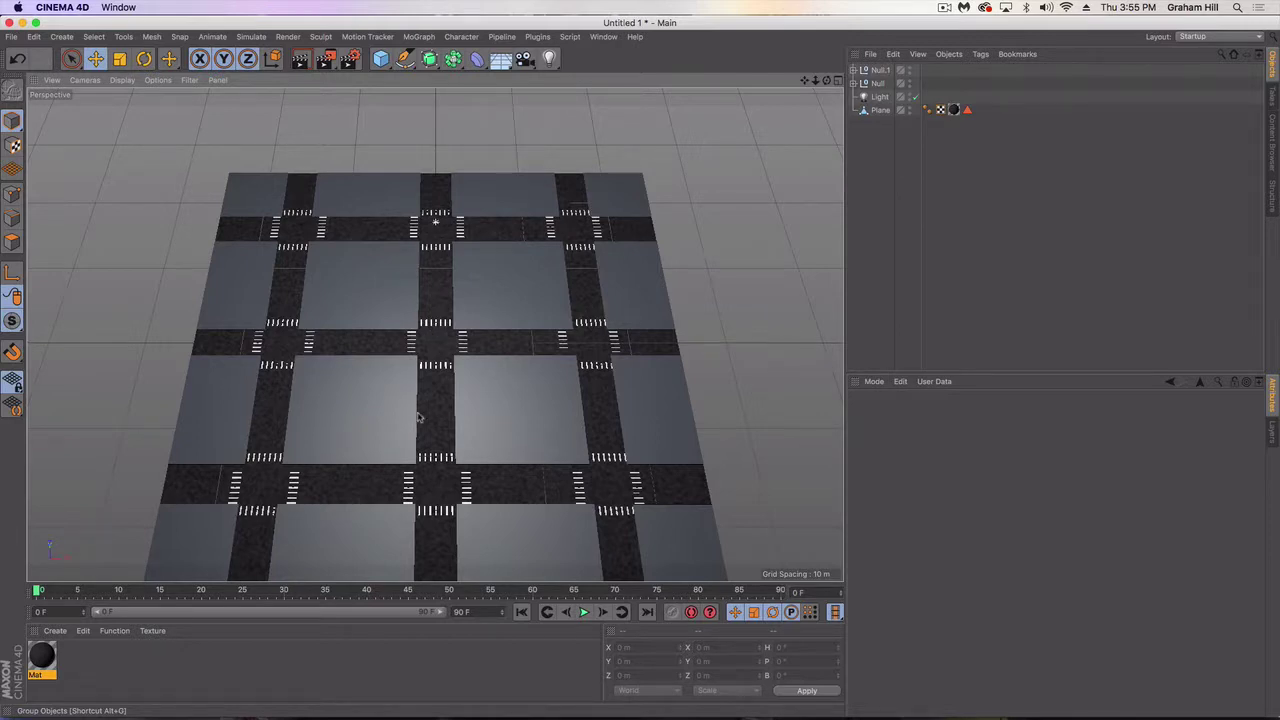
scroll(438, 419, "down", 2)
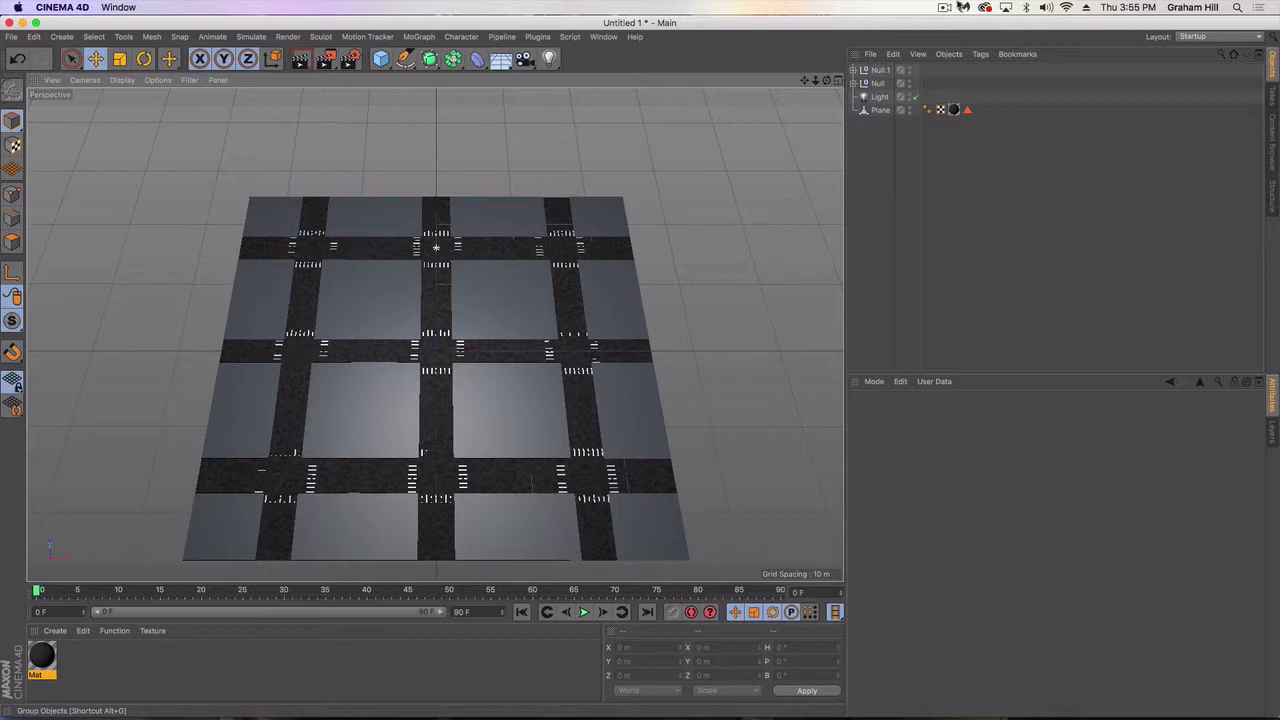
left_click(853, 70)
- Copy the stripe Cube out of Cloner.17 to the top level and slide it along X to the centre
left_click(865, 83)
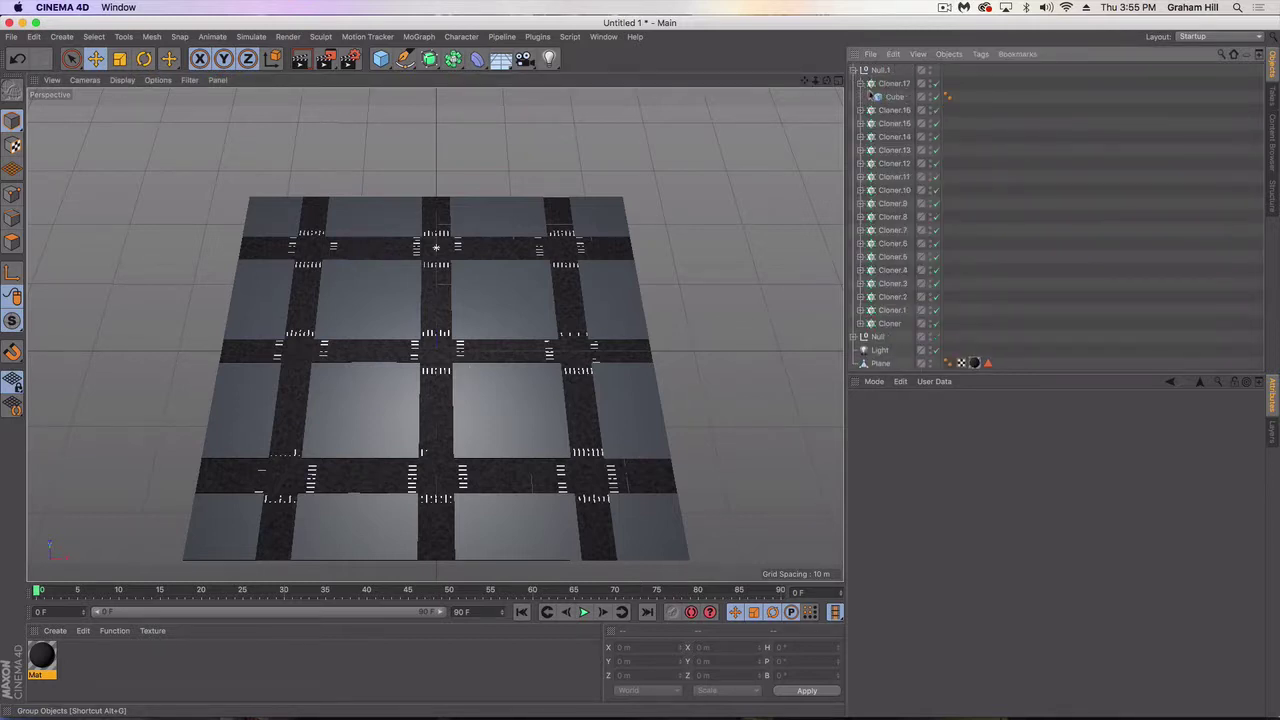
left_click(887, 97)
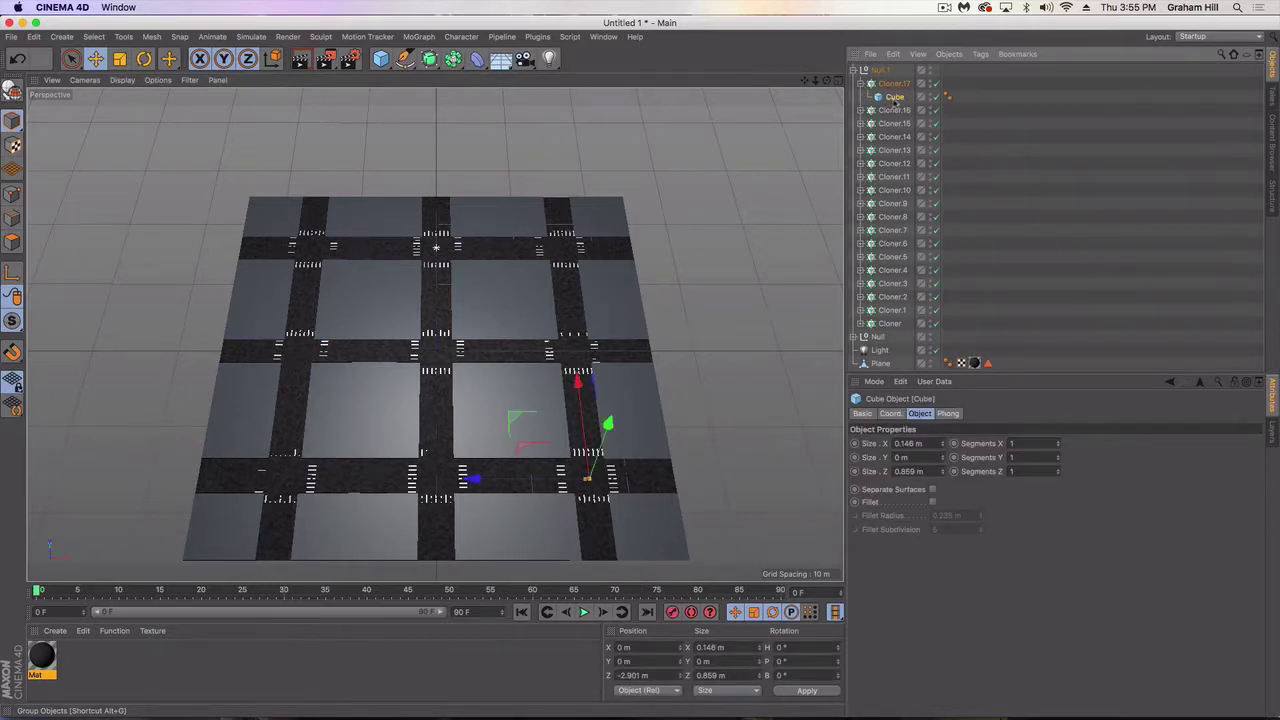
left_click_drag(891, 88, 880, 70, "ctrl")
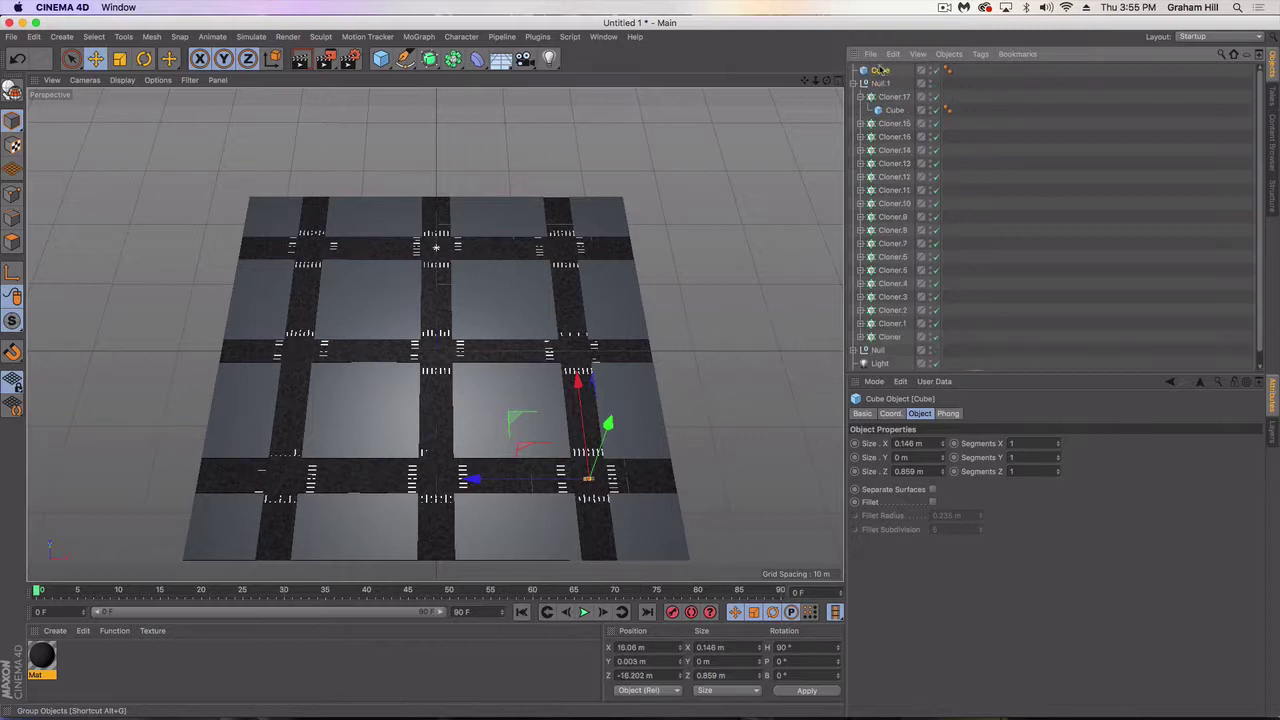
left_click(852, 84)
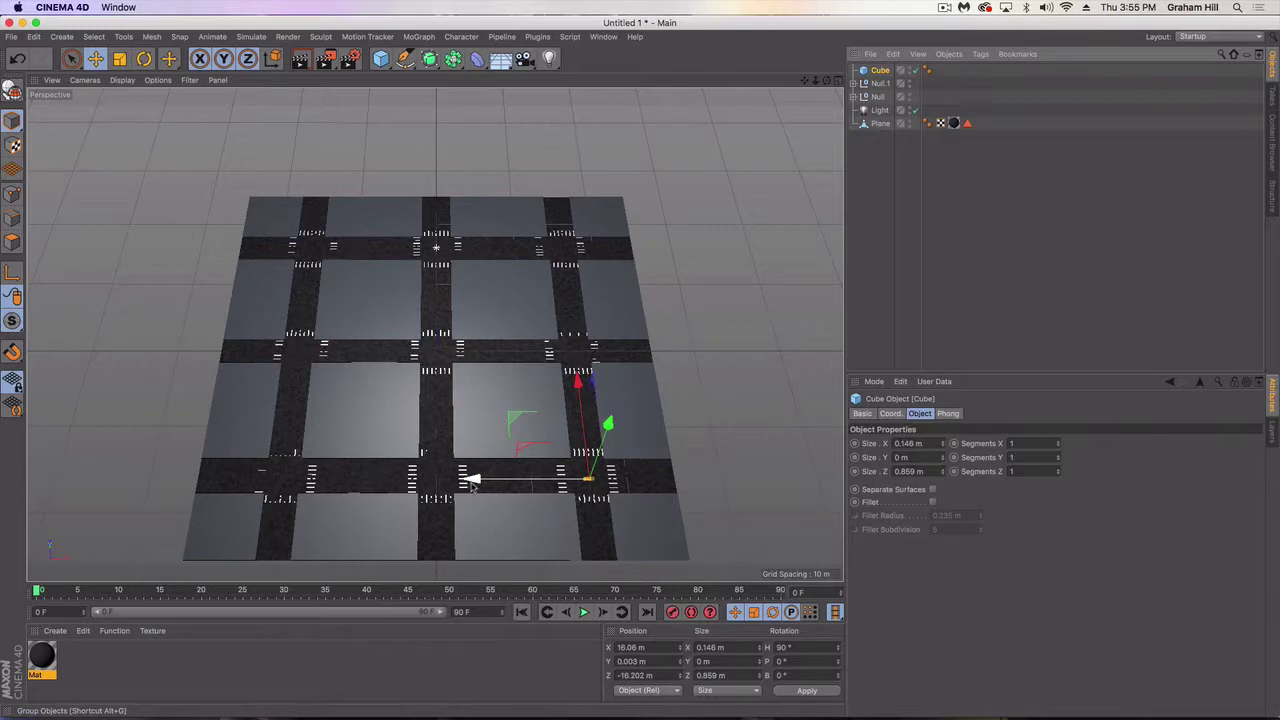
left_click_drag(472, 483, 316, 479)
left_click_drag(421, 416, 586, 271, "alt")
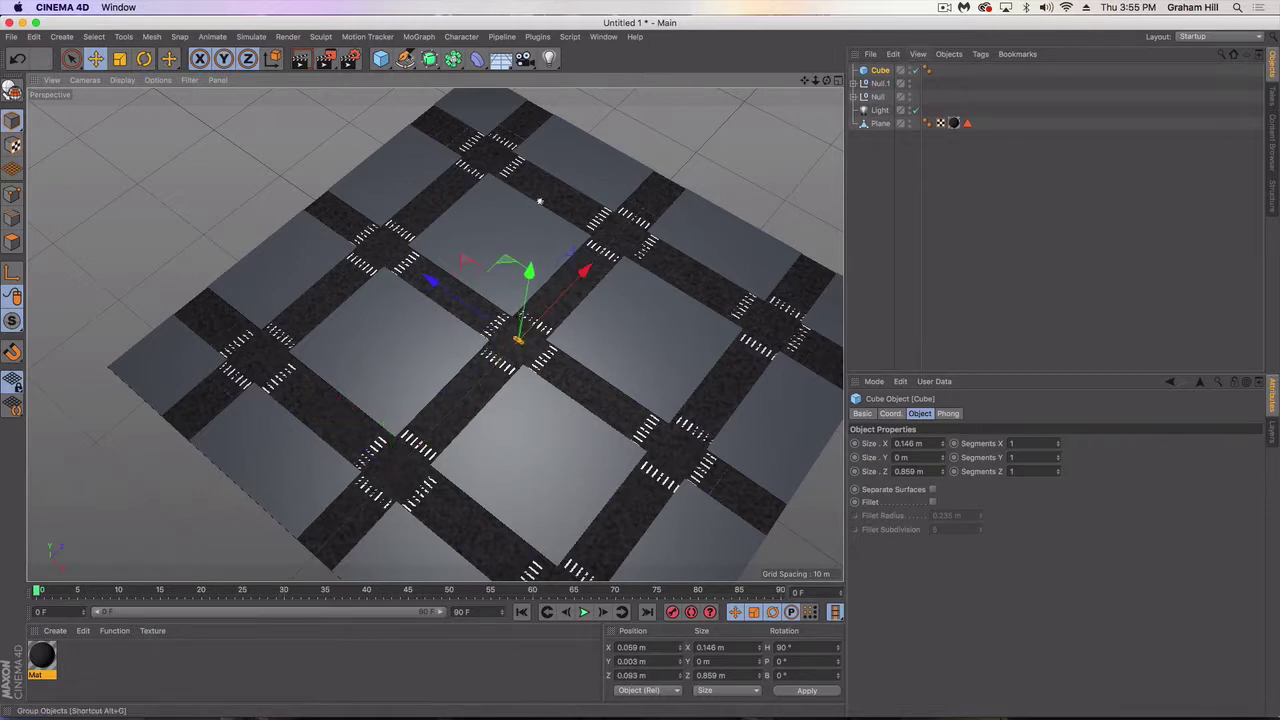
- Add a new Cloner holding the stripe Cube and set its mode to Grid Array
left_click(398, 36)
left_click(440, 186)
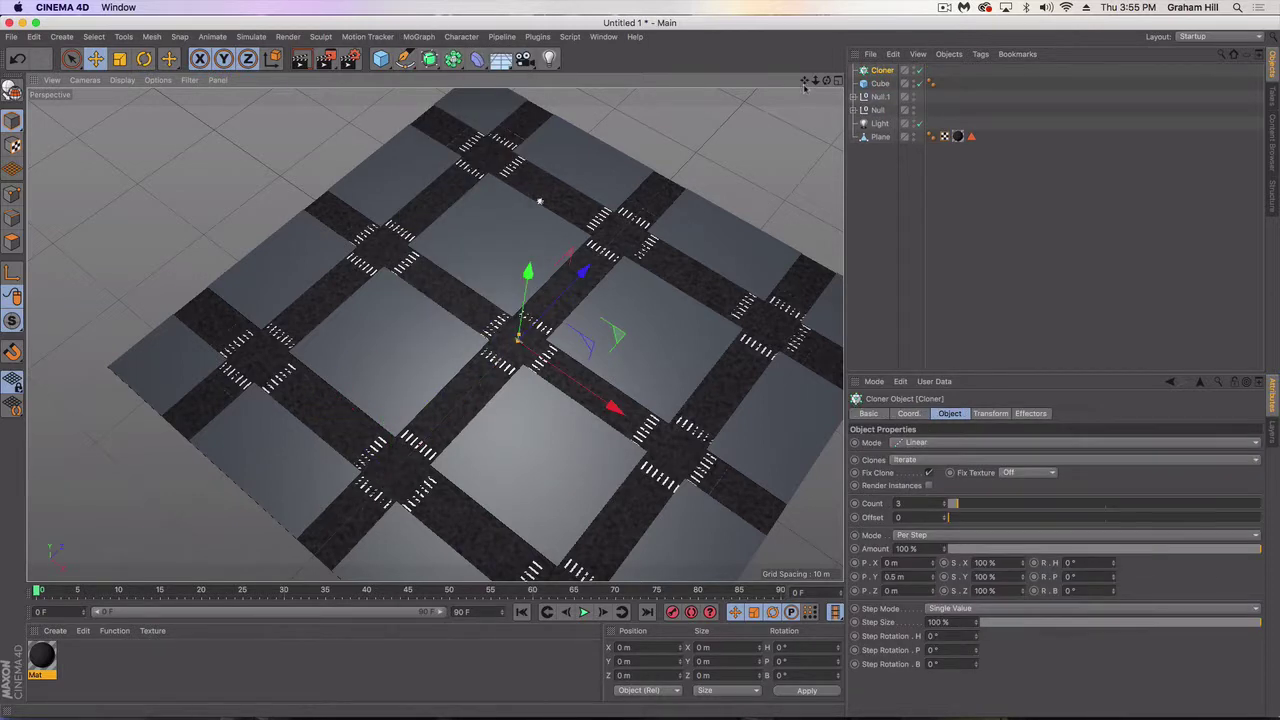
left_click_drag(880, 83, 878, 70)
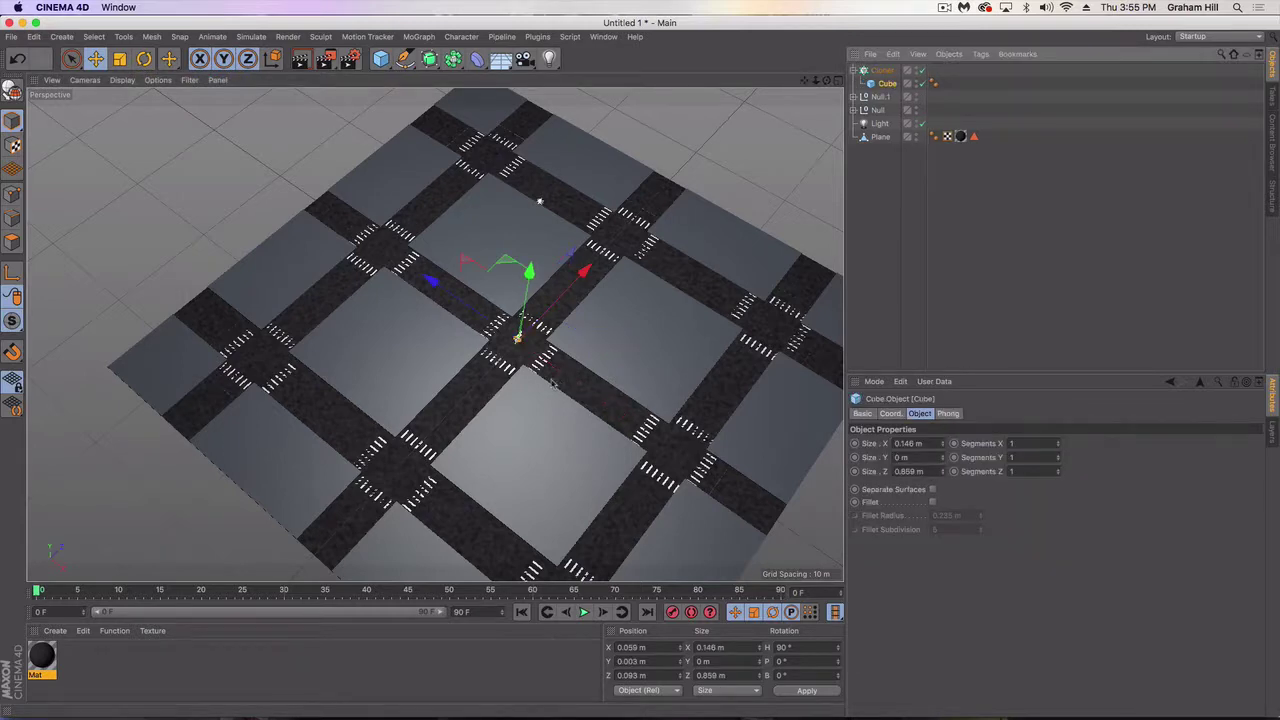
scroll(552, 384, "up", 3)
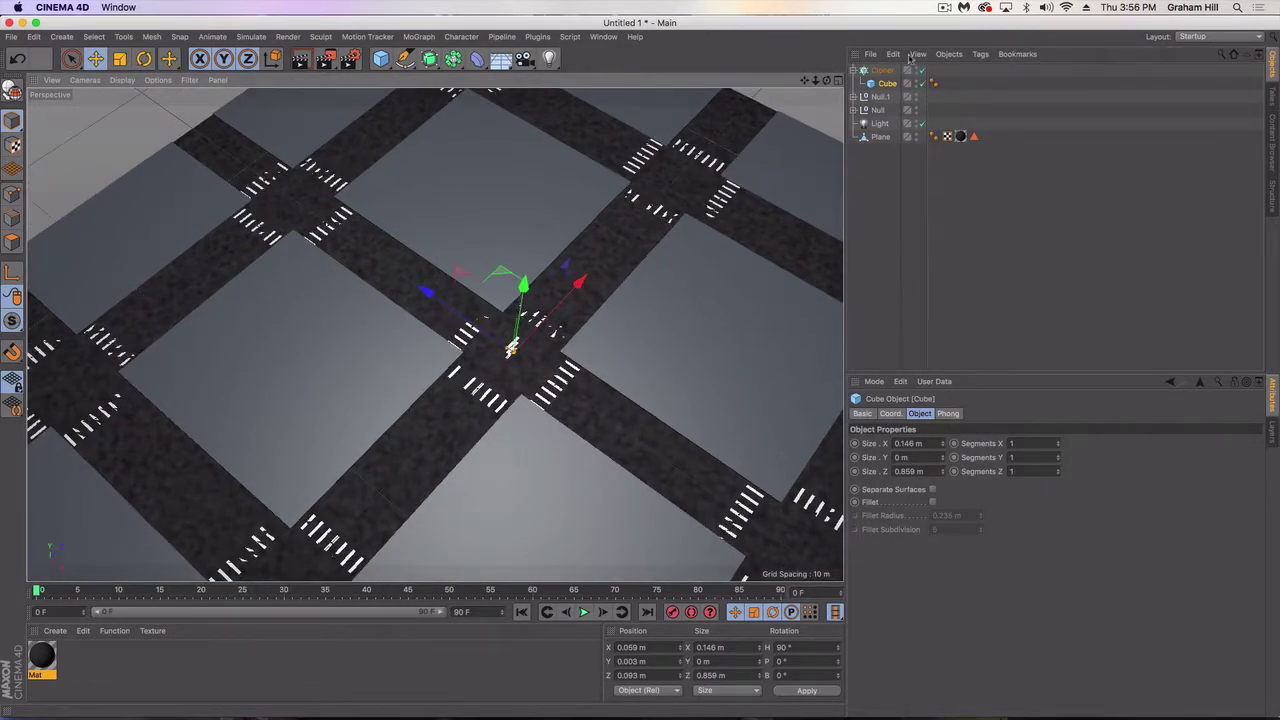
left_click(882, 70)
left_click(909, 443)
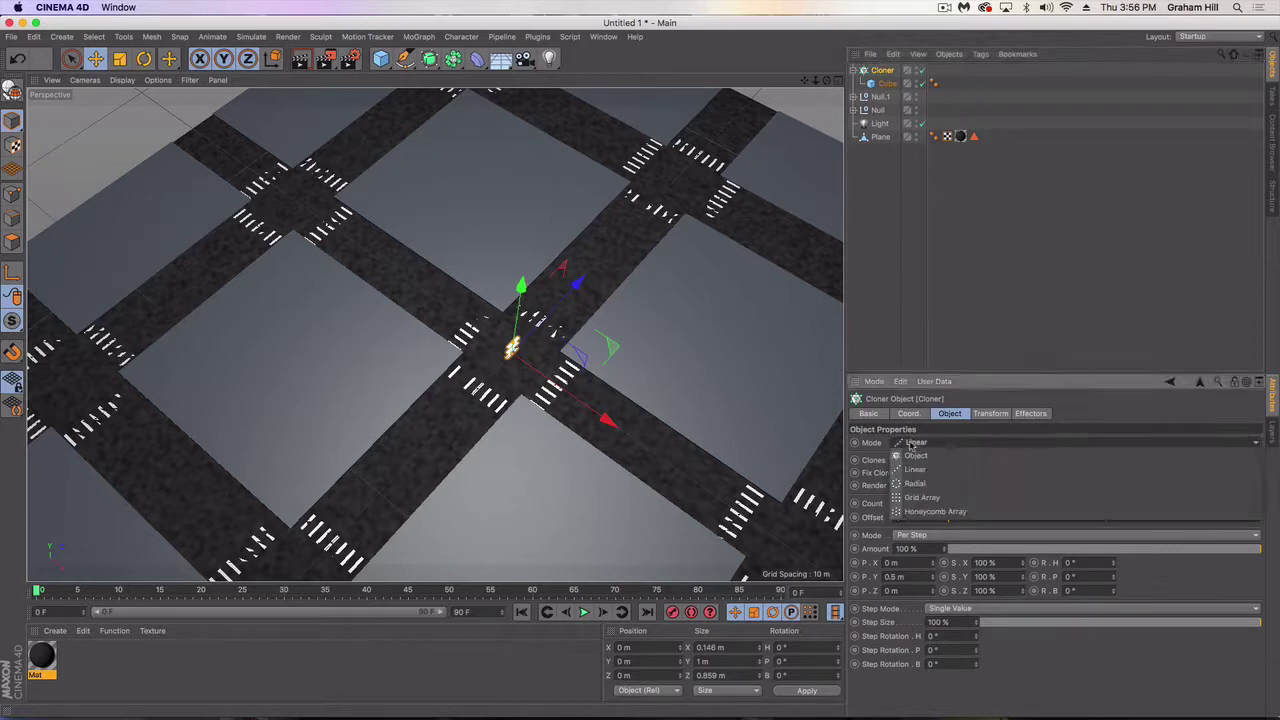
left_click(913, 498)
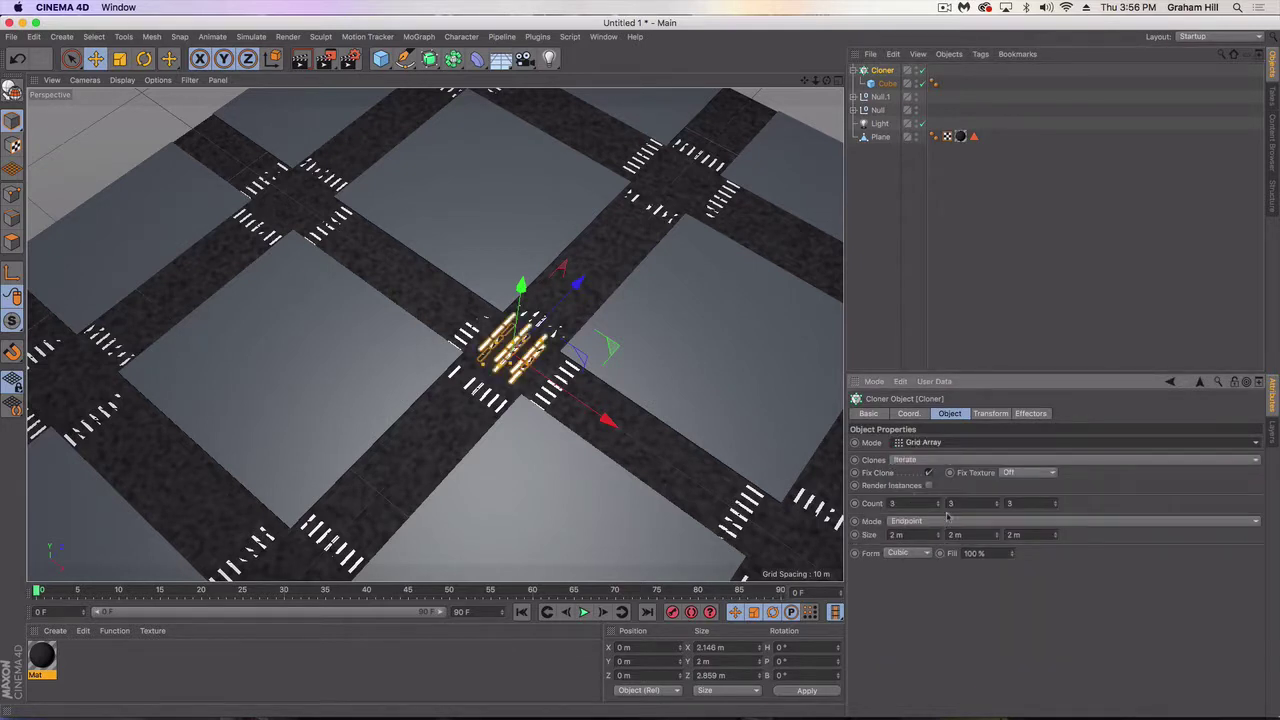
- Set the grid counts to 1/1/15 and stretch Size Z to 47 m
left_click_drag(938, 505, 938, 530)
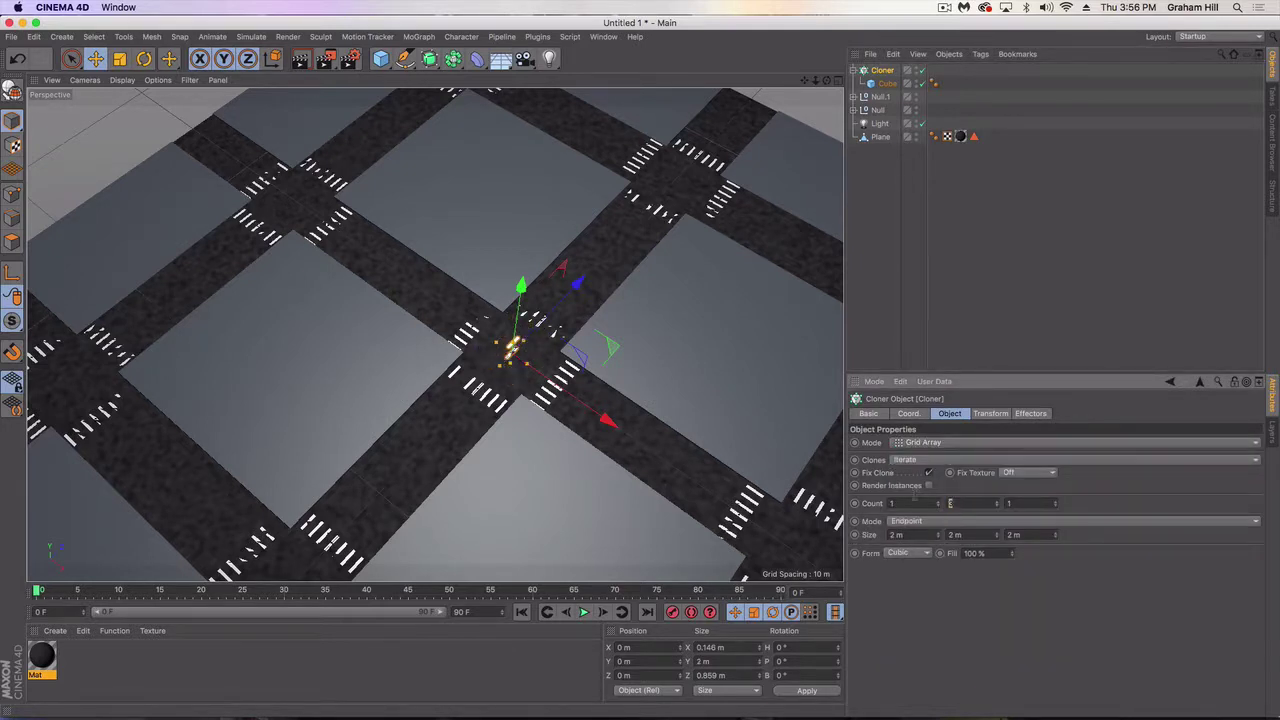
left_click(1054, 501)
left_click_drag(1052, 534, 1057, 535)
scroll(645, 327, "down", 3)
left_click_drag(600, 400, 405, 405, "alt")
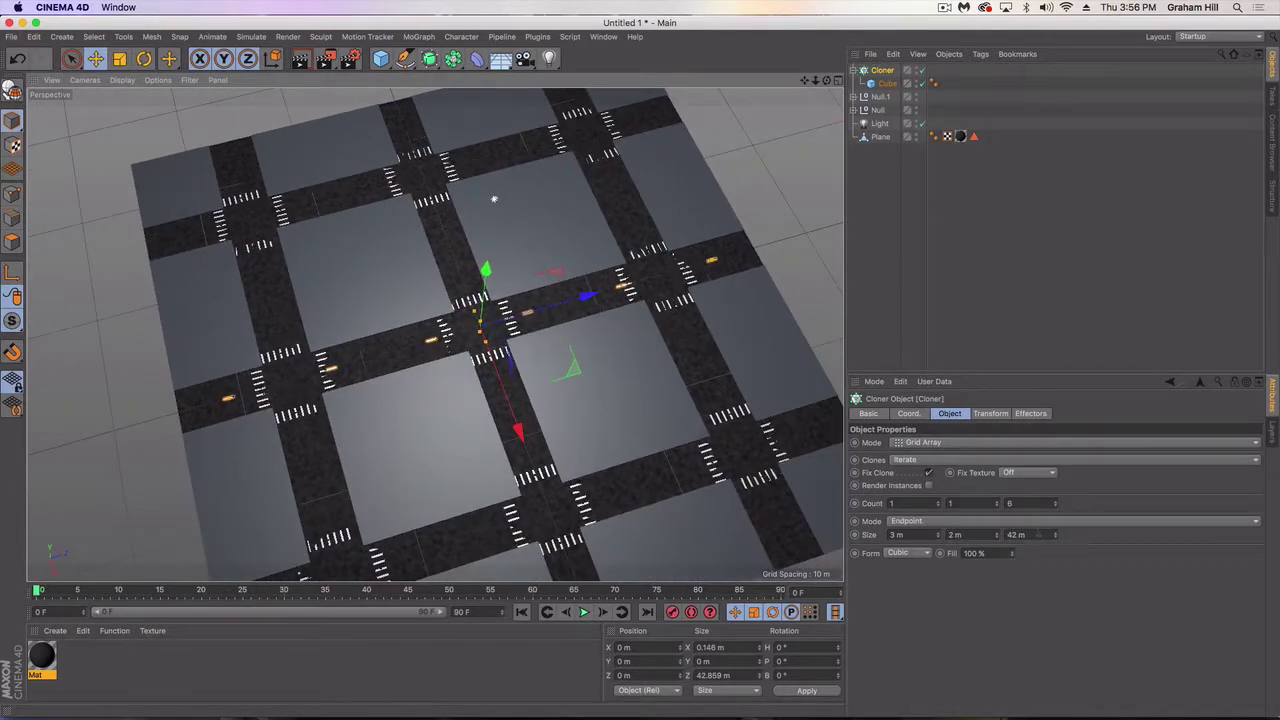
left_click_drag(1057, 535, 1056, 503)
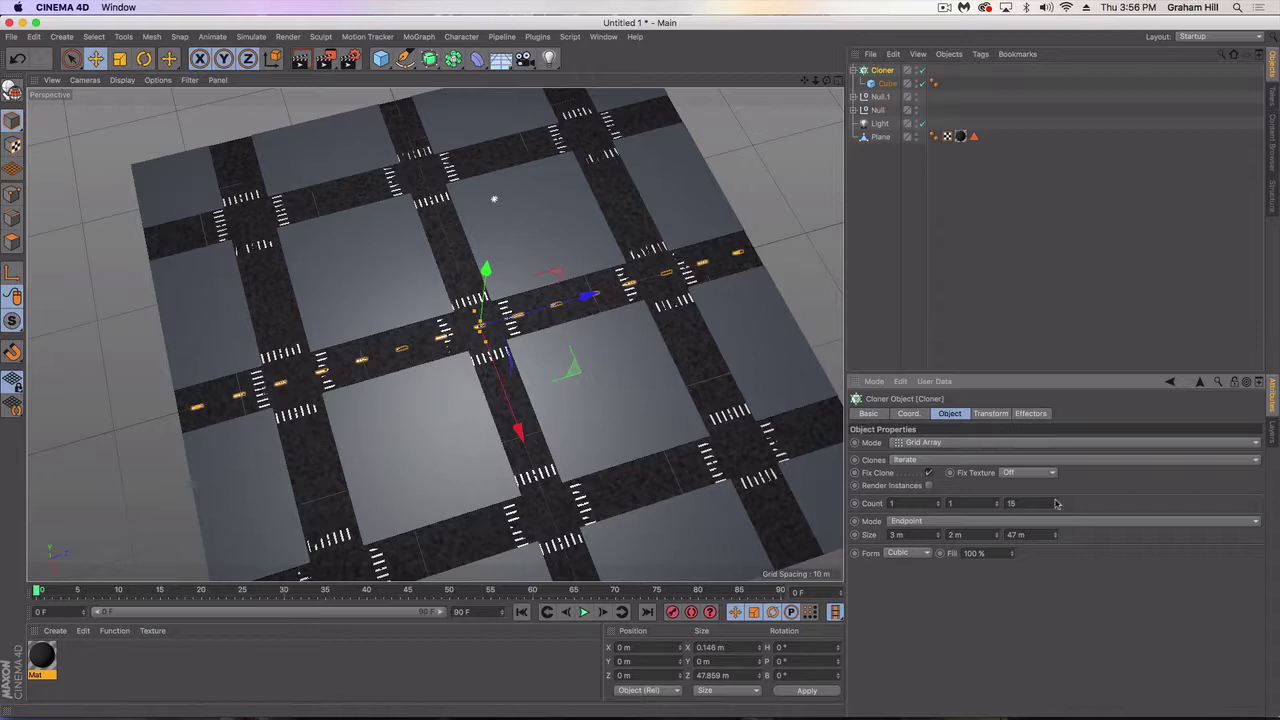
mouse_move(693, 263)
left_mouse_down("alt")
mouse_move(594, 301)
mouse_move(706, 279)
left_mouse_up("alt")
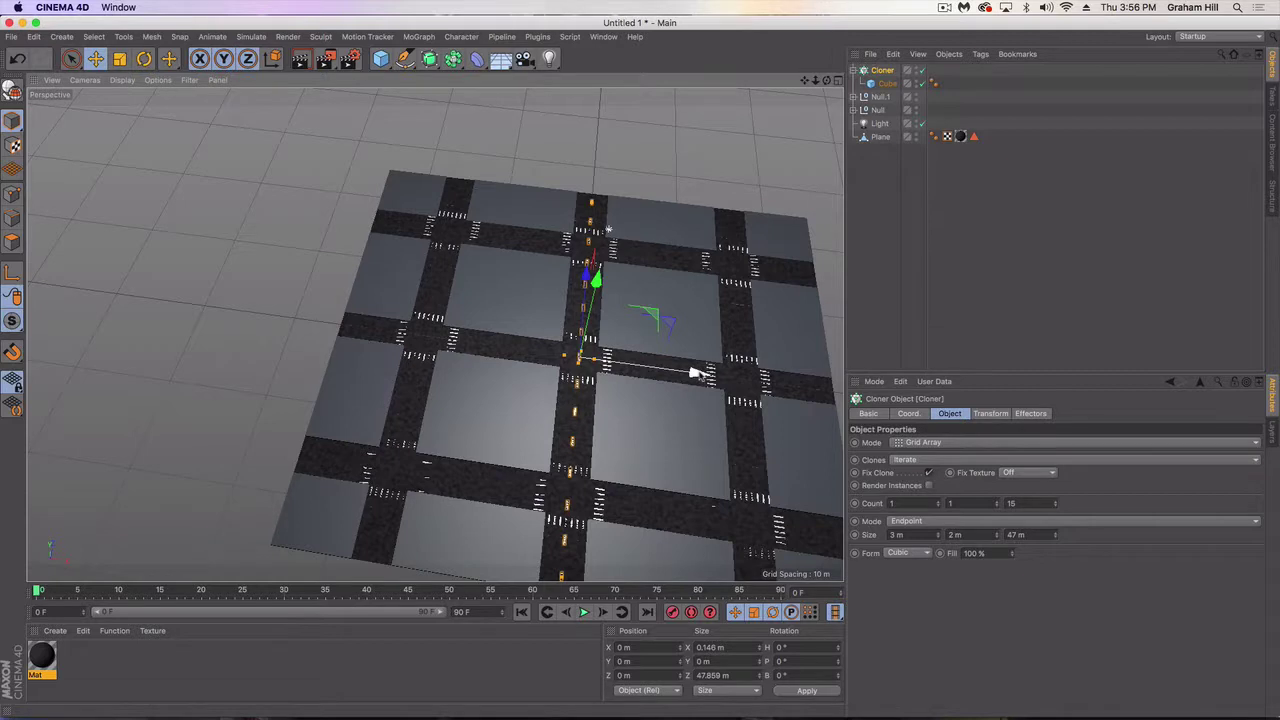
- Copy the median line onto the next road and group the median cloners into Null.2
left_click_drag(700, 373, 838, 346, "ctrl")
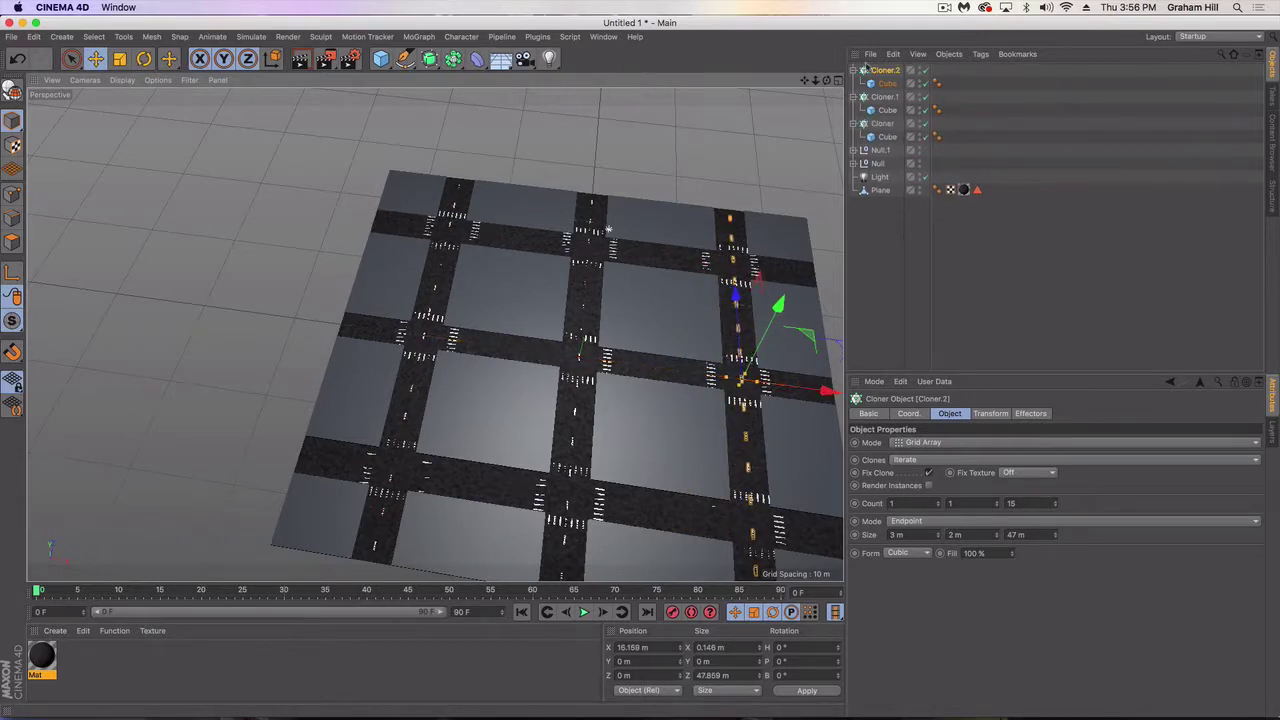
left_click(879, 125, "shift")
right_click(880, 127)
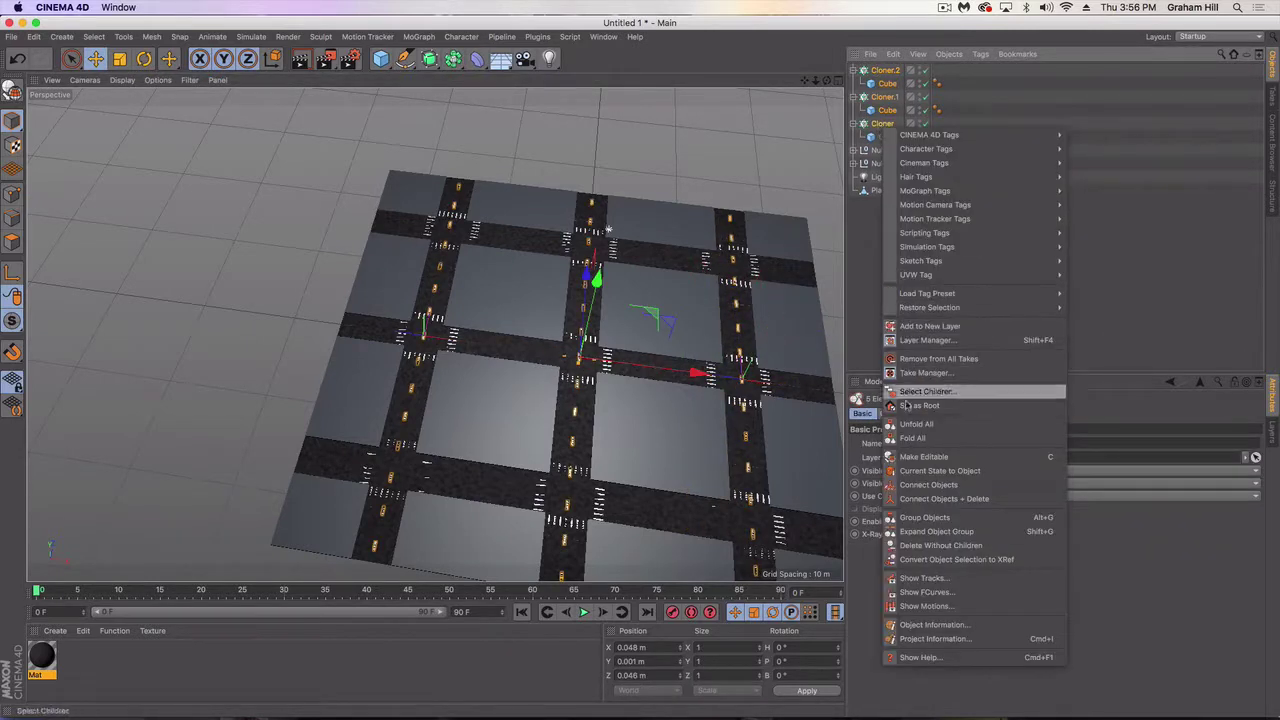
left_click(925, 517)
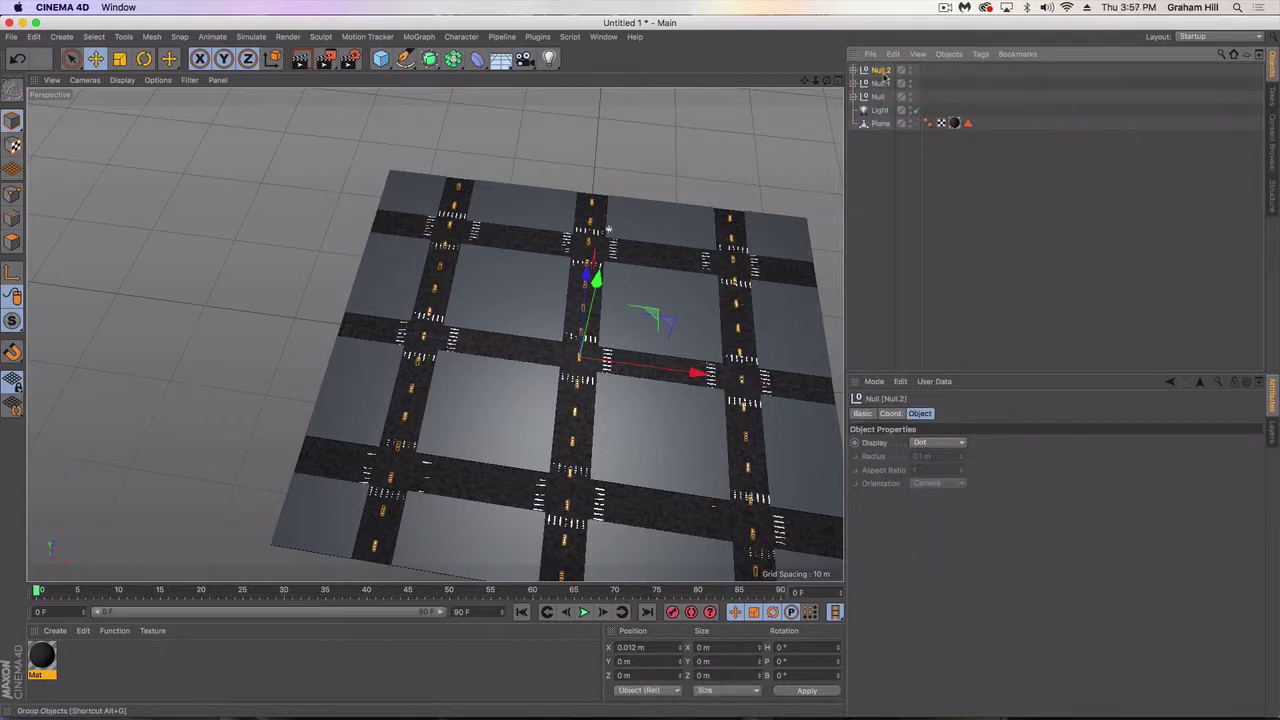
- Duplicate the median group as Null.3, rotate it 90° onto the cross roads, and render a preview
key("alt+g")
key("r")
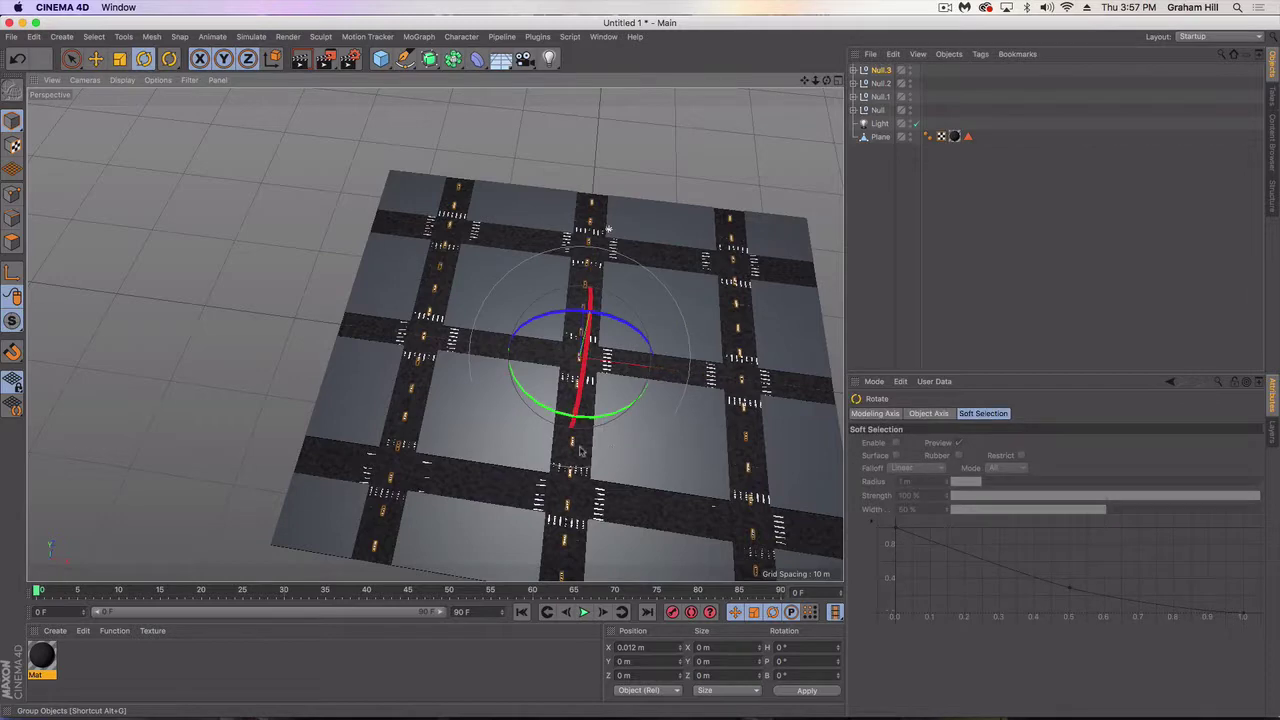
left_click_drag(592, 422, 700, 384)
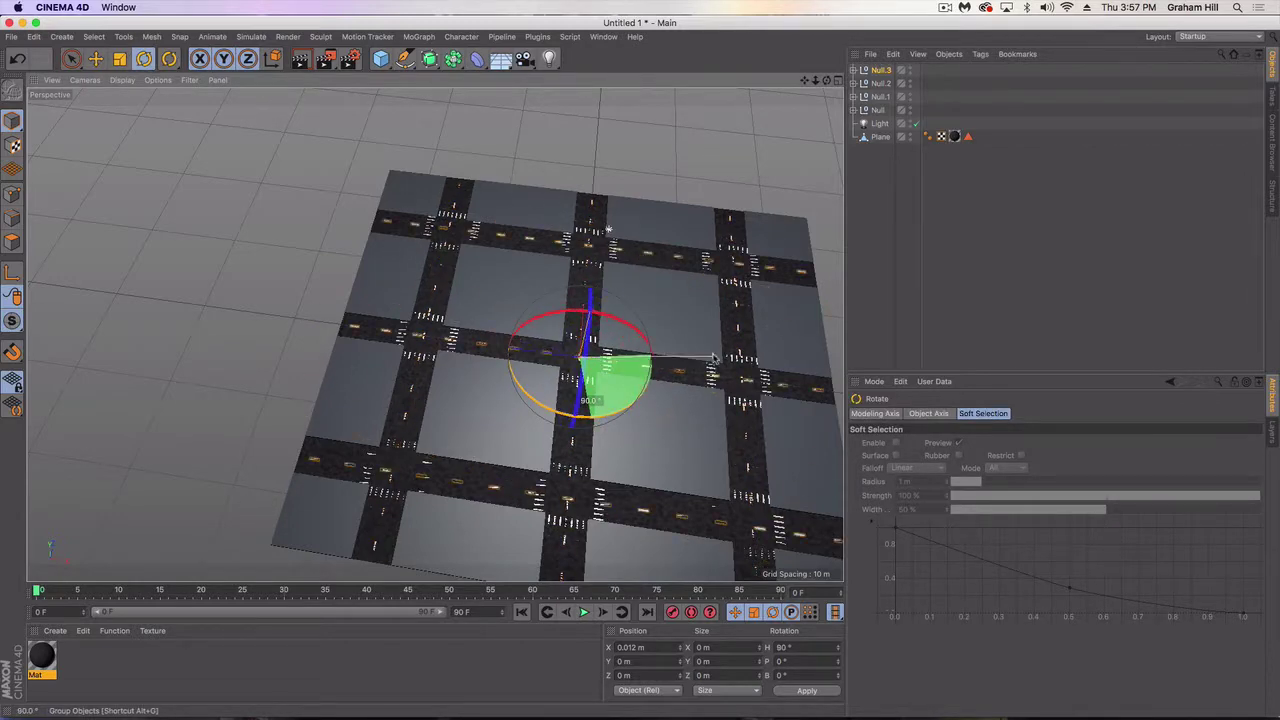
left_click(758, 123)
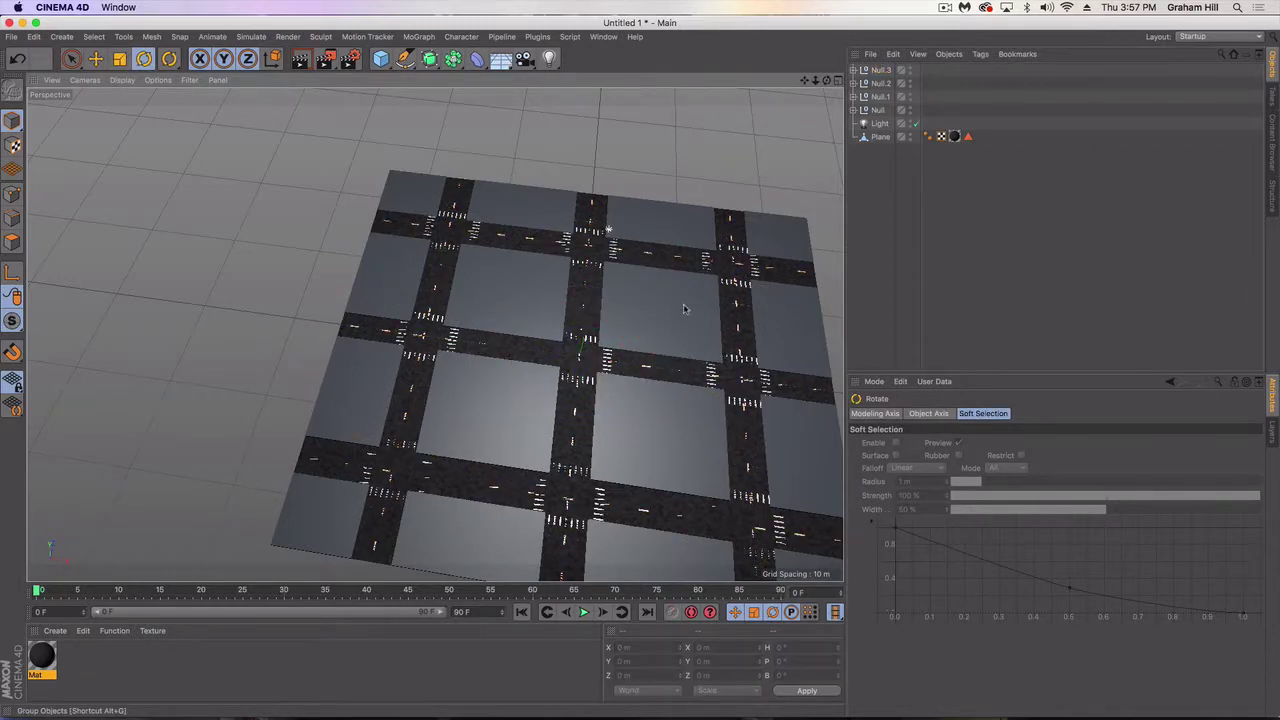
left_click_drag(688, 322, 577, 326, "alt")
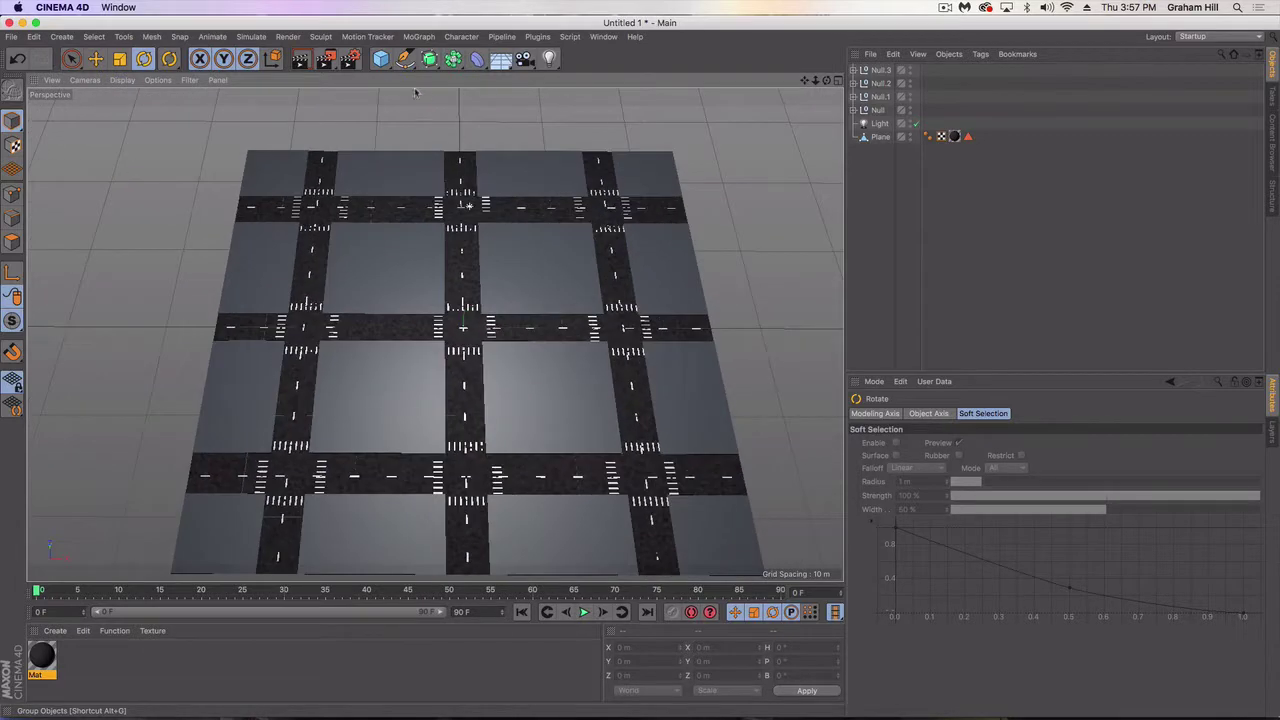
left_click(301, 60)
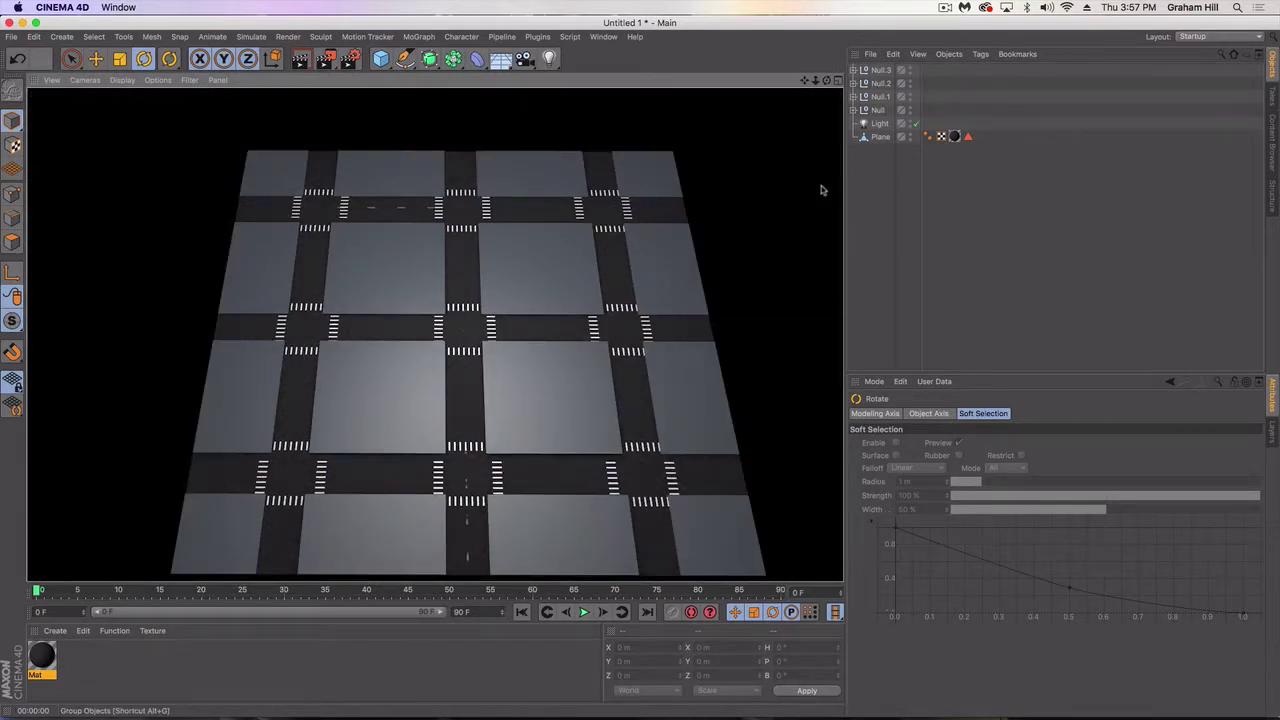
- Move Null.2 and Null.3 up to about 0.035 m in Y and render to check the dashes
left_click(867, 155)
left_click_drag(874, 75, 878, 86)
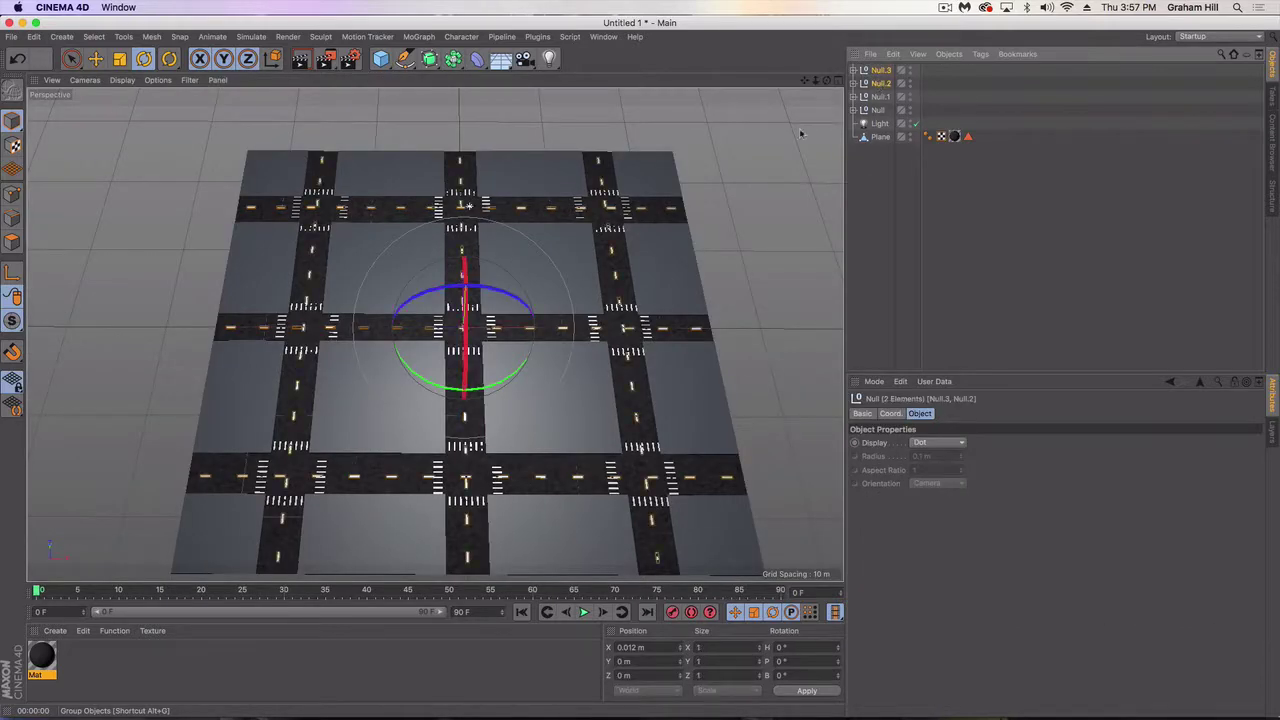
key("e")
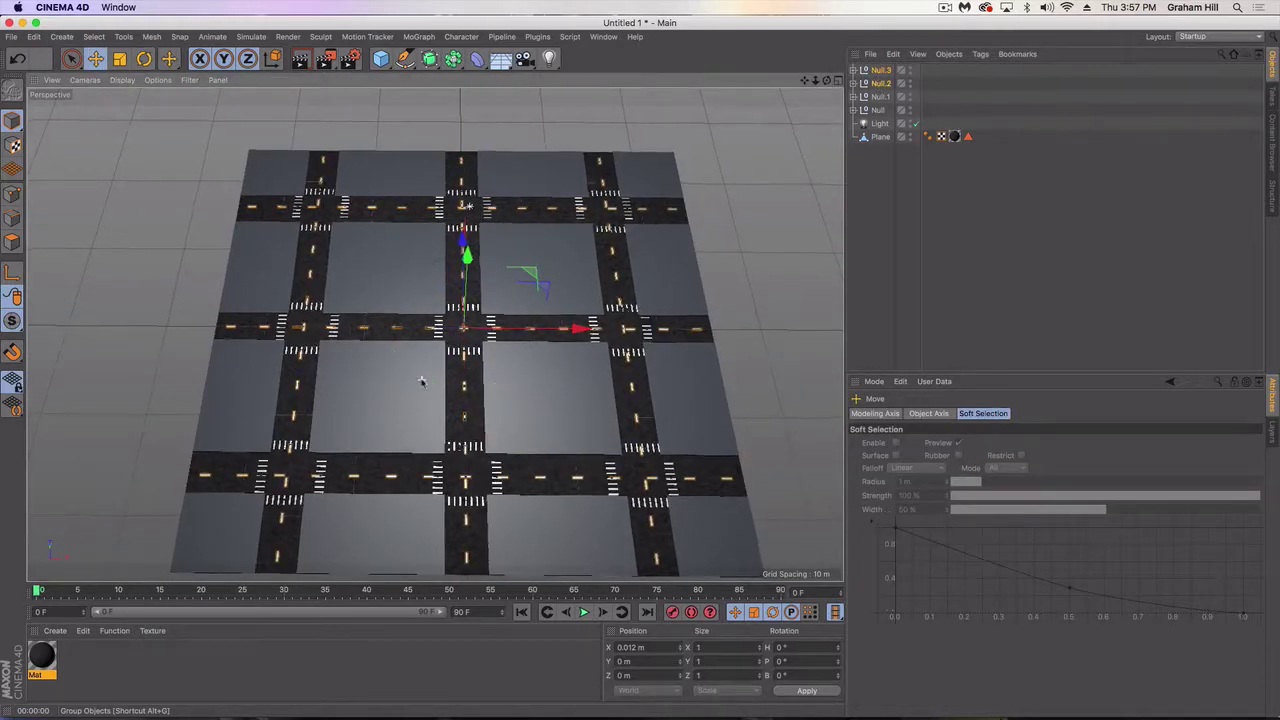
scroll(416, 336, "up", 5)
left_click_drag(487, 272, 477, 217, "alt")
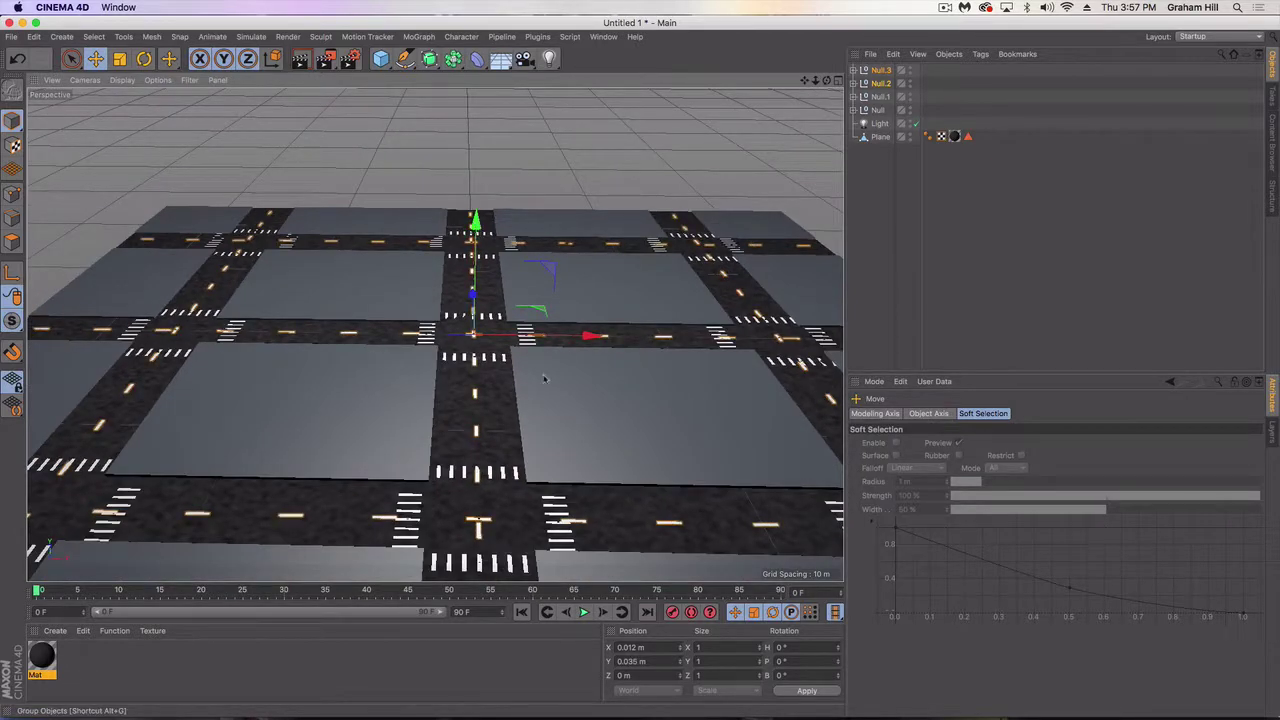
left_click(300, 58)
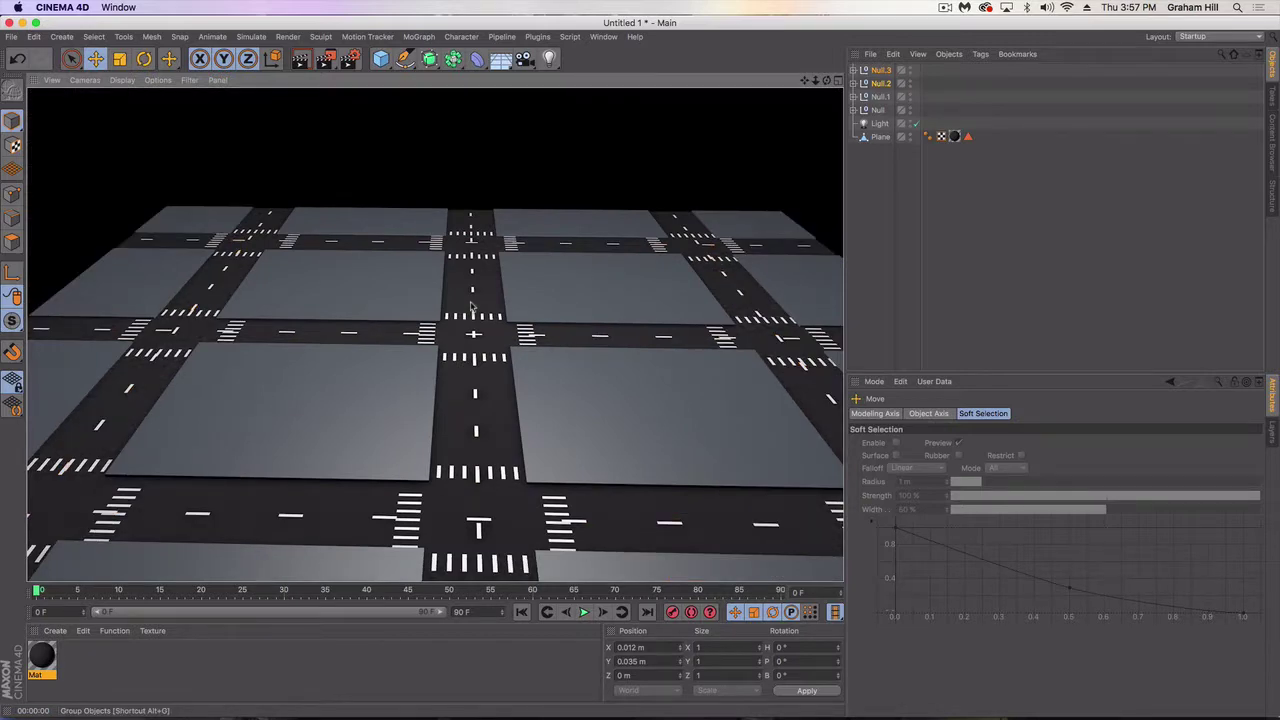
left_click_drag(471, 306, 477, 415, "alt")
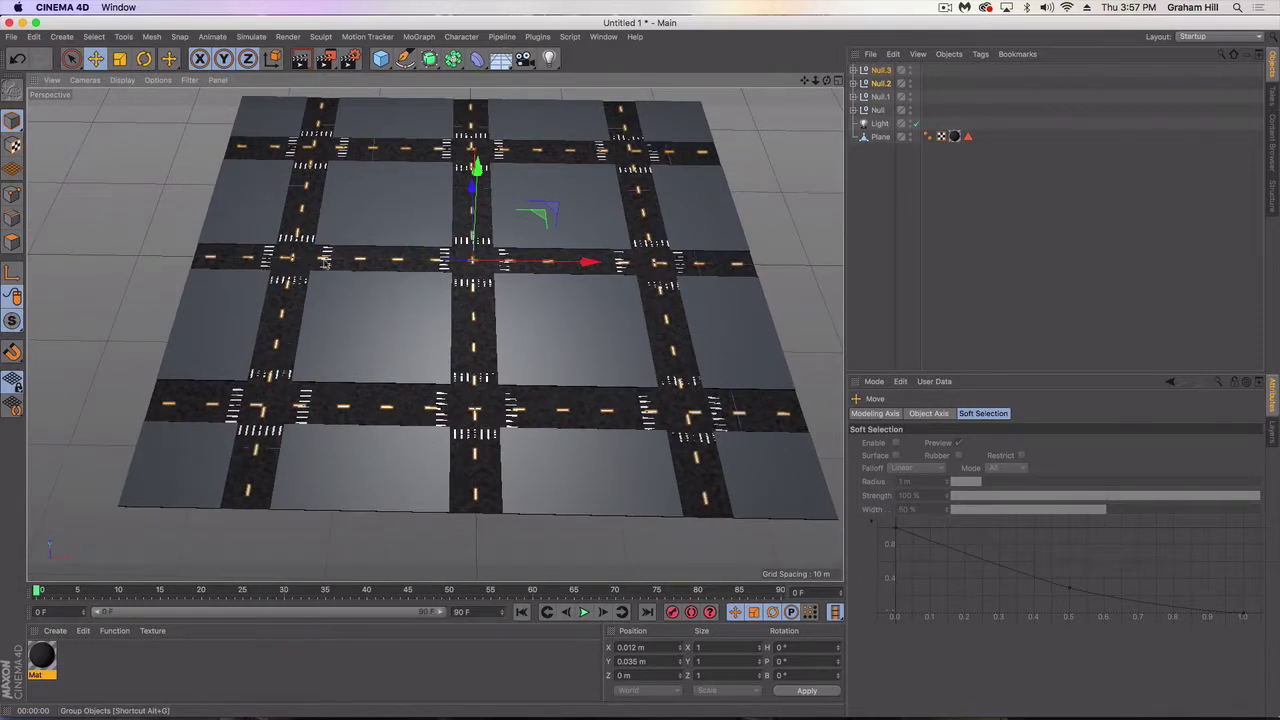
- Make Null.3's cloners, Cloner.2 through Cloner, editable with C
left_click(853, 82)
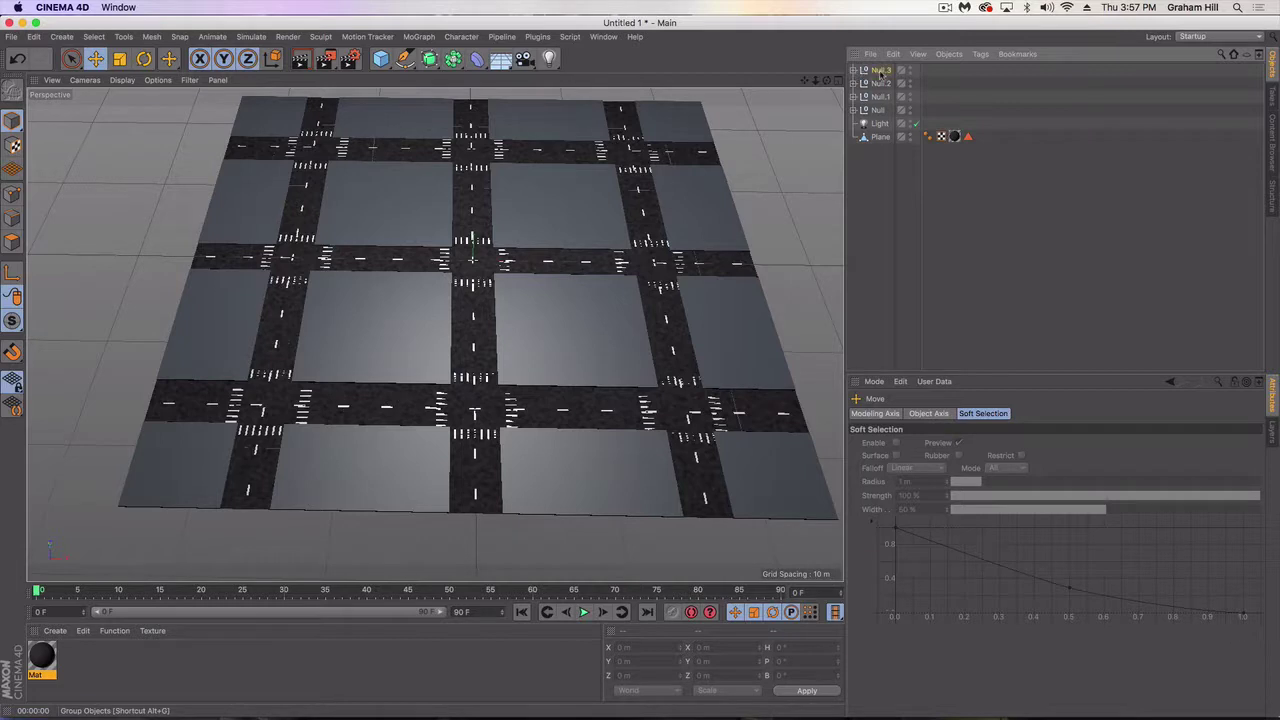
left_click(878, 70)
left_click(854, 70)
left_click(886, 83)
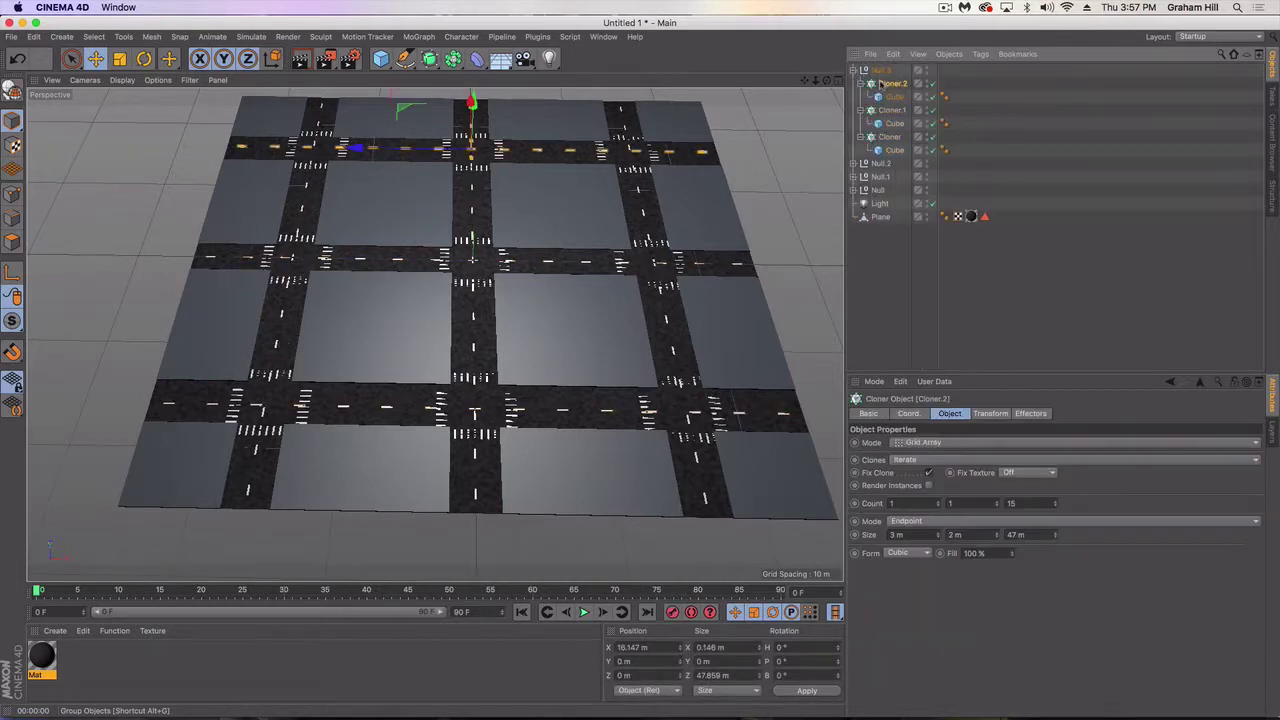
left_click(886, 137, "shift")
key("c")
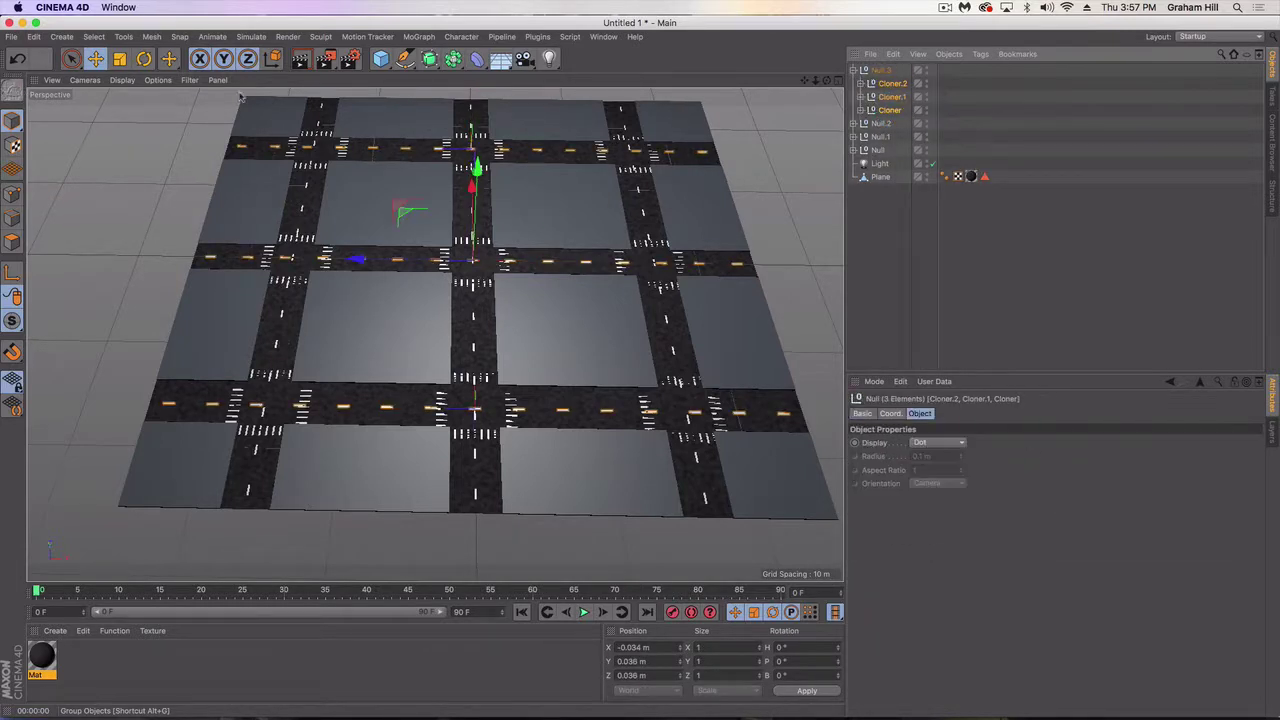
- Make the cloners inside Null.2 editable as well, then clear the selection
left_click(856, 123)
left_click(892, 136)
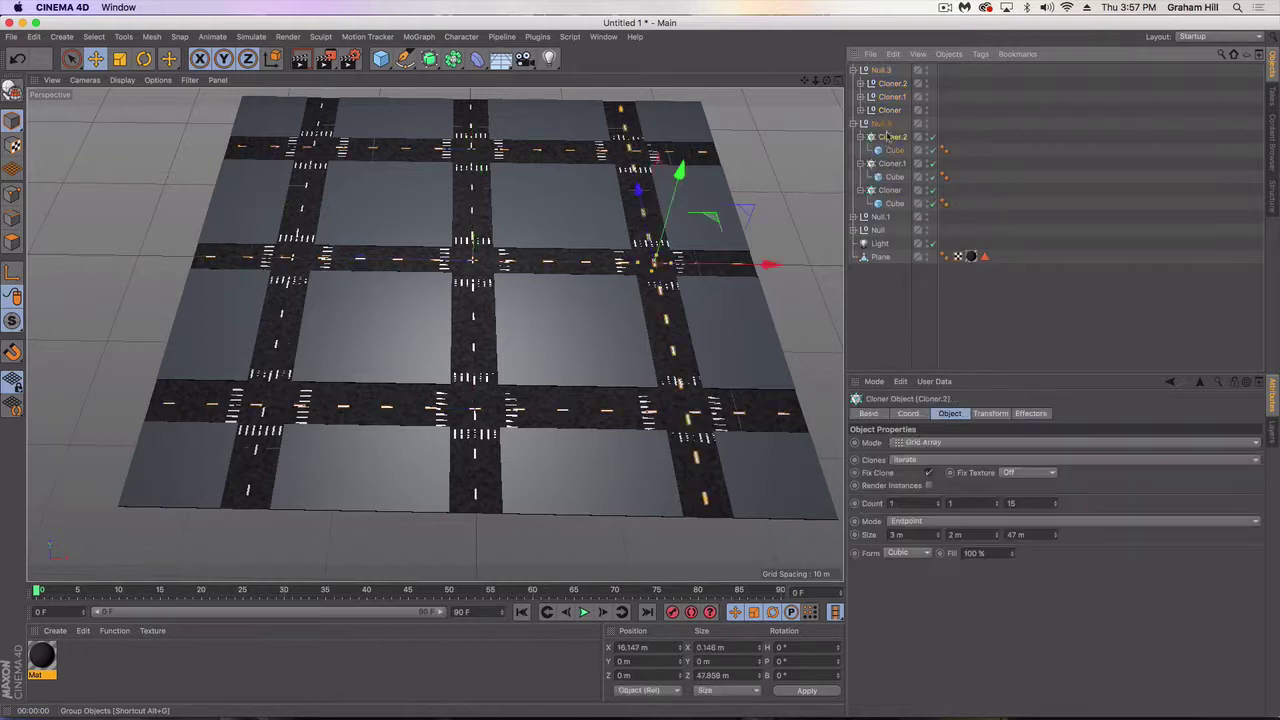
left_click(887, 190, "shift")
left_click(12, 90)
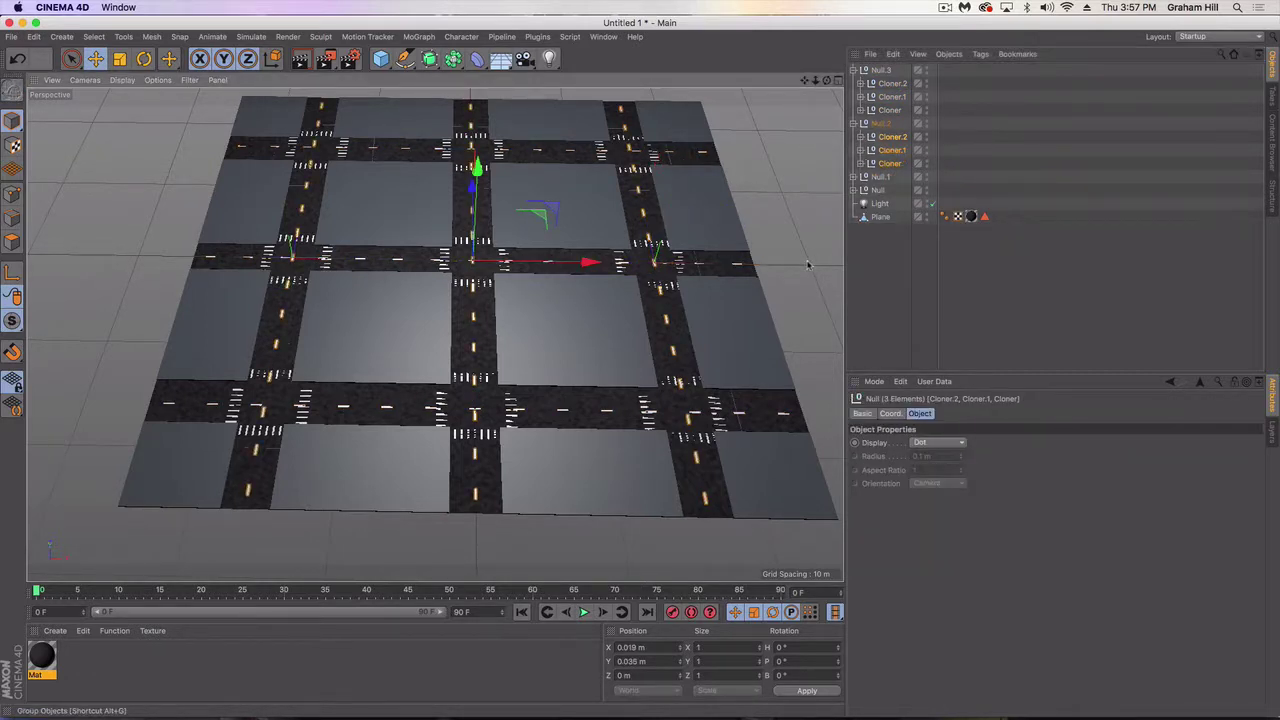
left_click(858, 230)
- Hide the road Plane in the viewport and return to the Move tool
left_click(927, 218)
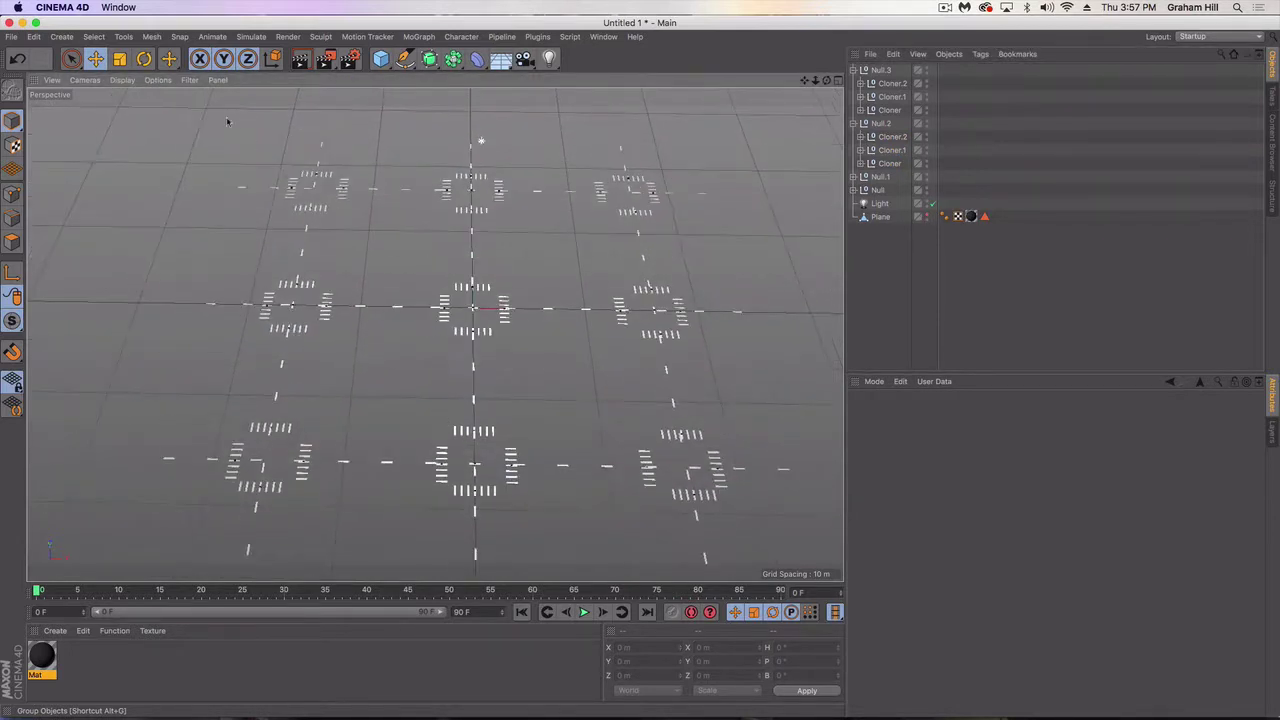
scroll(495, 160, "up", 5)
key("e")
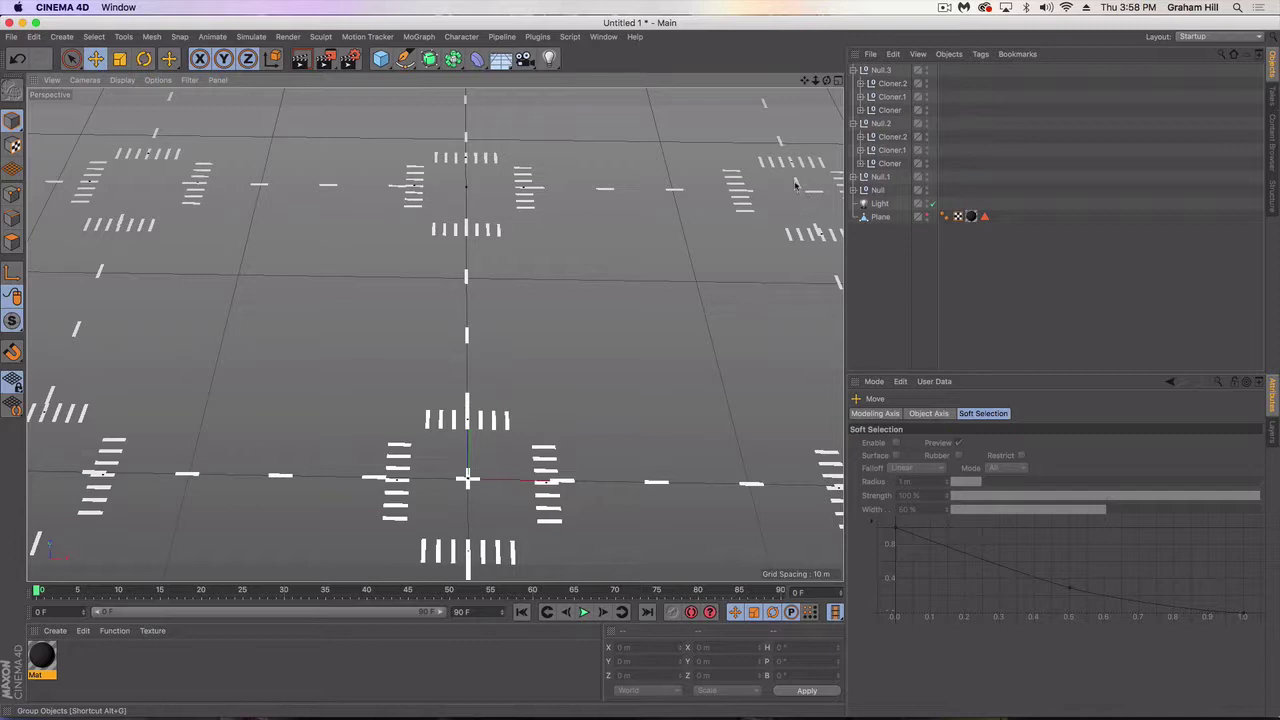
- Select individual centre-line and crosswalk stripes one by one to inspect them
left_click(747, 196)
left_click(814, 196)
left_click(760, 205)
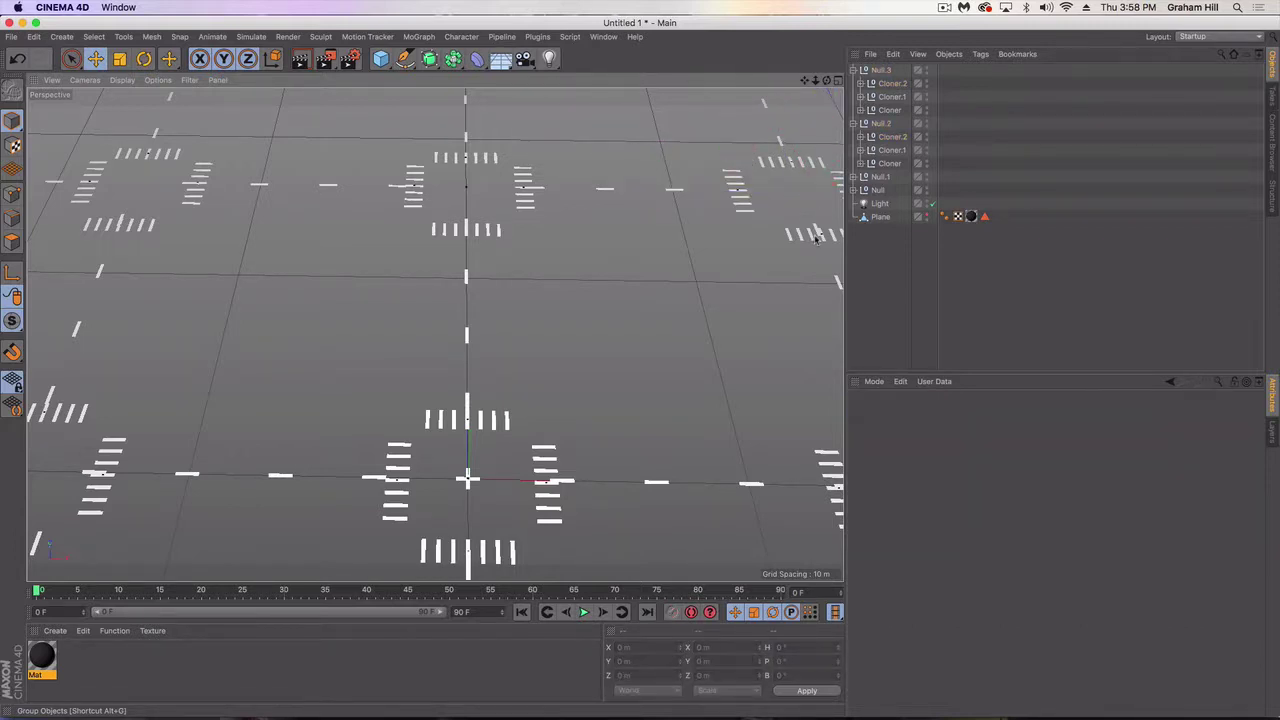
left_click(818, 236)
left_click(540, 305)
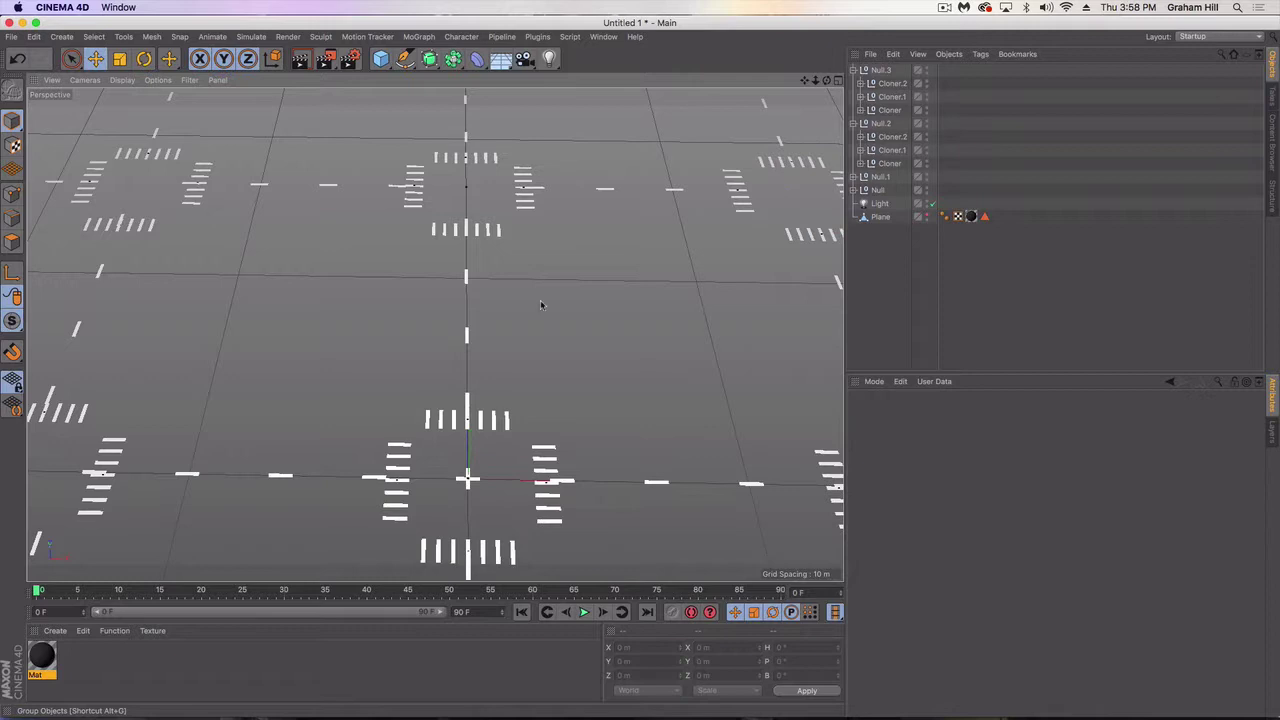
left_click(541, 192)
left_click(469, 182)
left_click(181, 187)
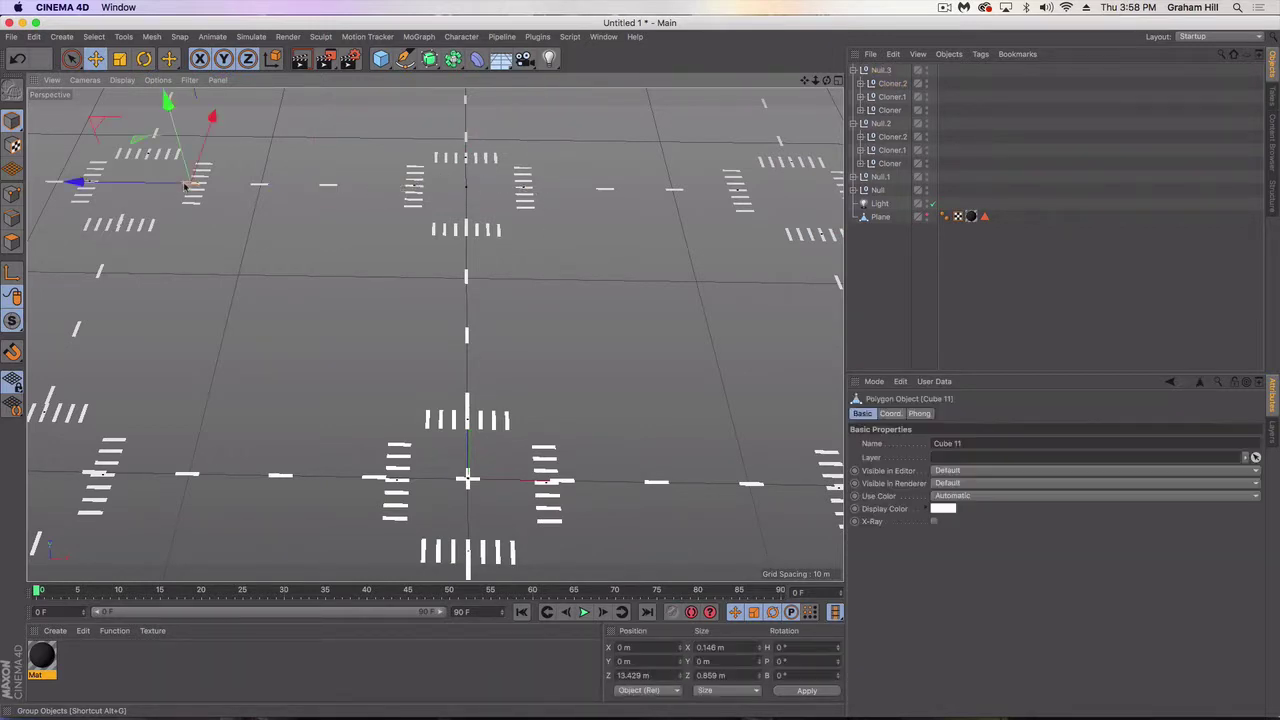
left_click(95, 191)
scroll(180, 262, "down", 3)
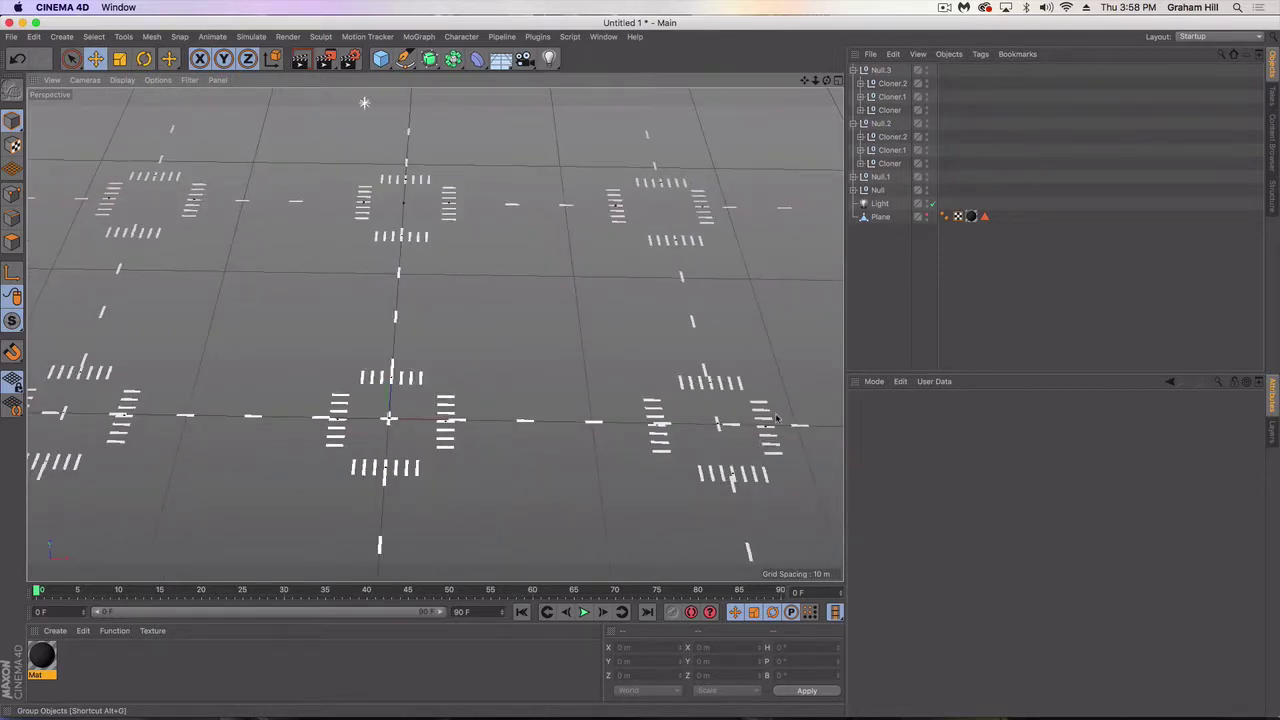
left_click(719, 420)
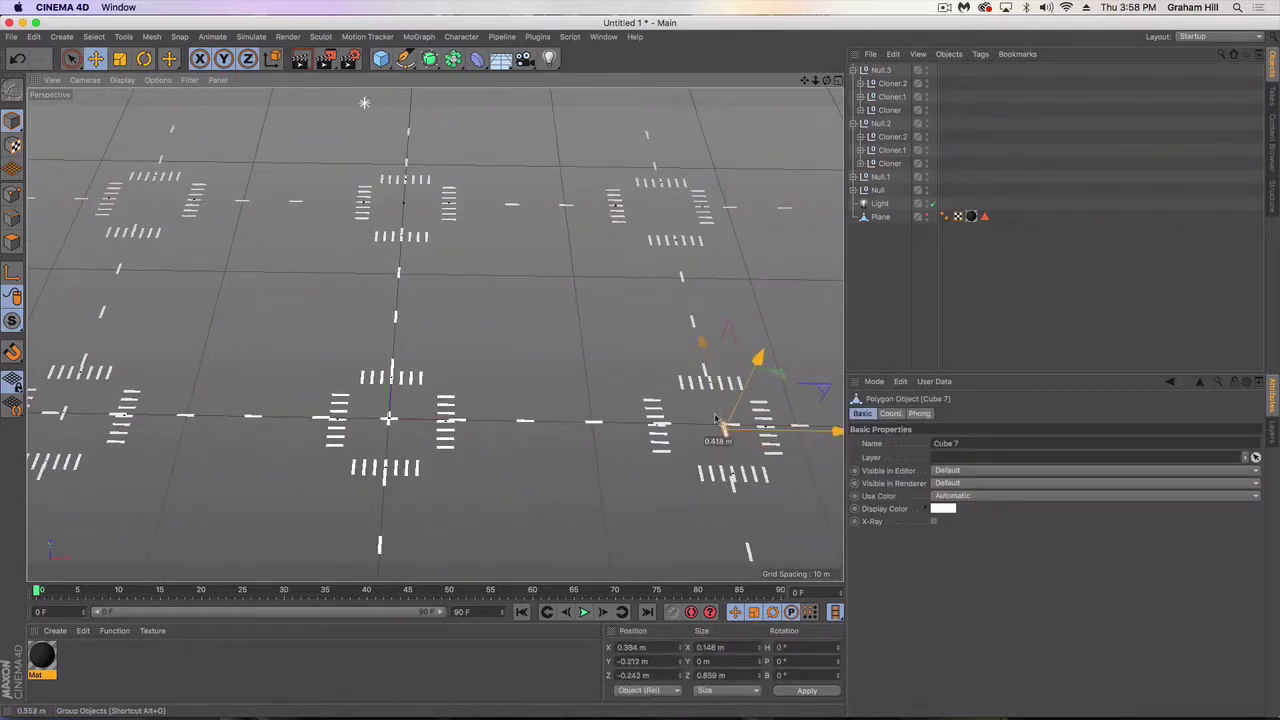
left_click(714, 418)
scroll(714, 418, "down", 5)
left_click_drag(714, 418, 696, 375, "alt")
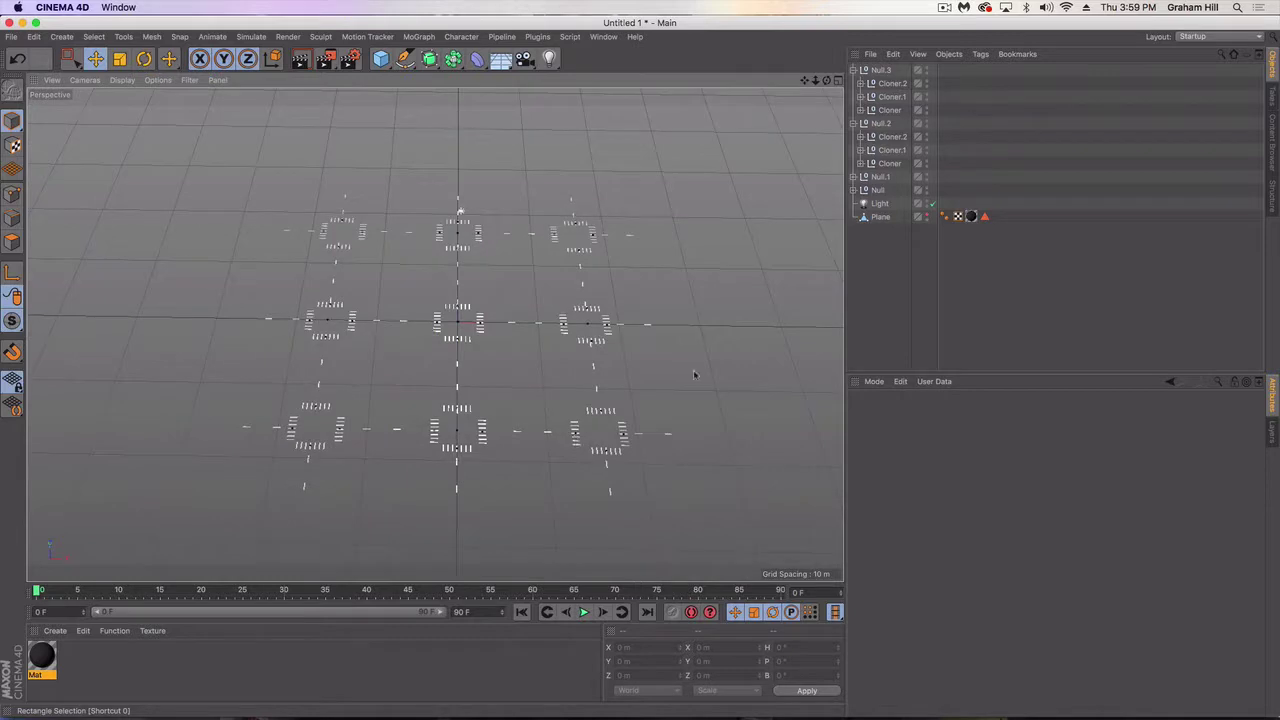
- Show the road Plane again and render a diagonal preview of the road grid
left_click(926, 214)
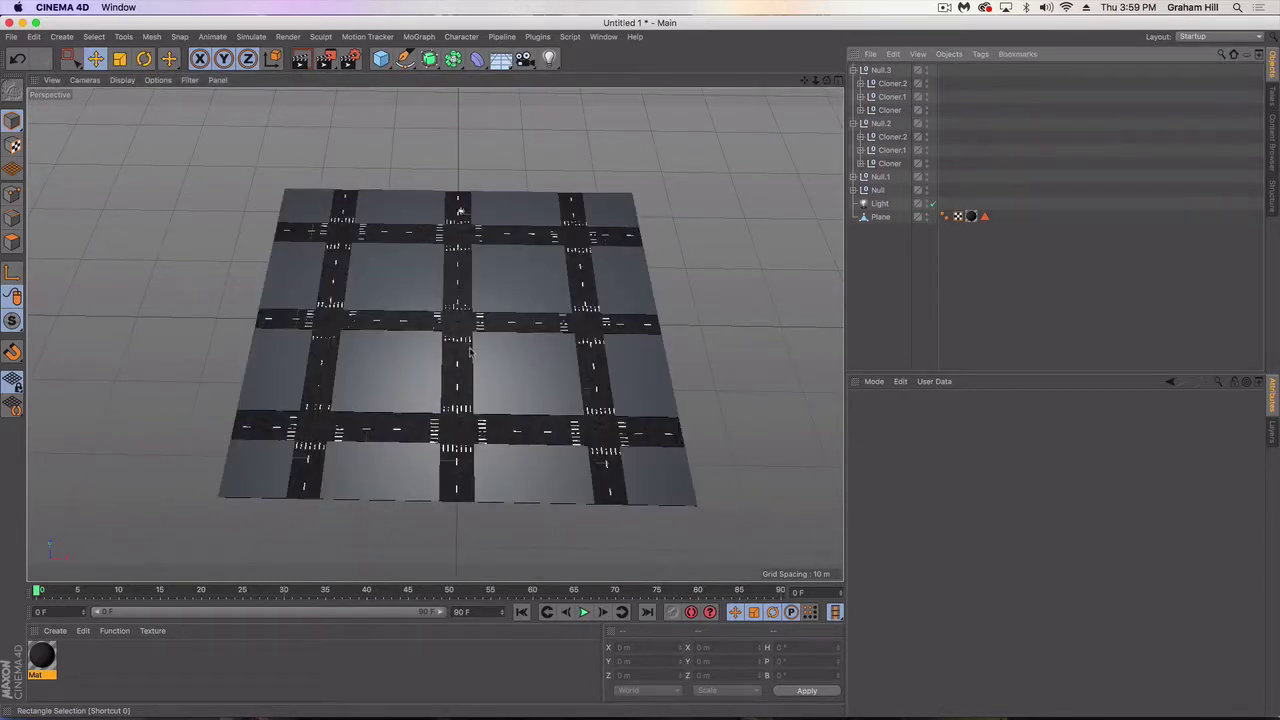
scroll(470, 350, "up", 3)
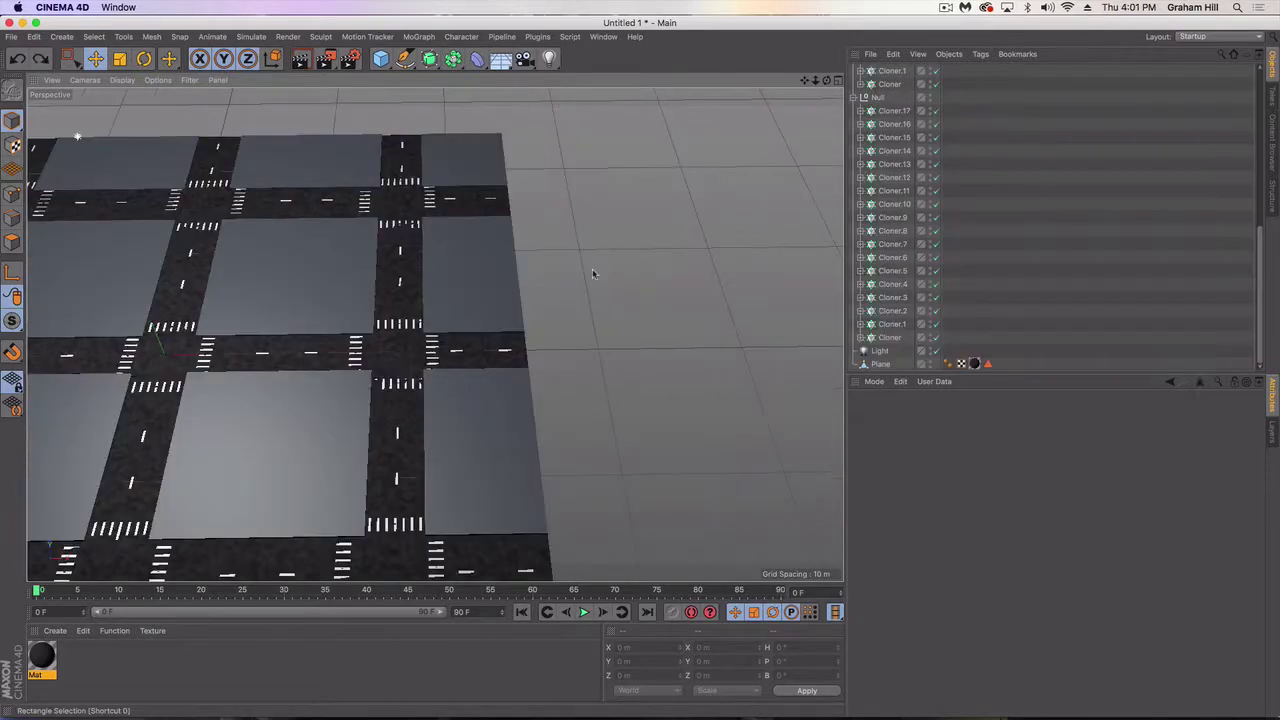
scroll(328, 222, "down", 1)
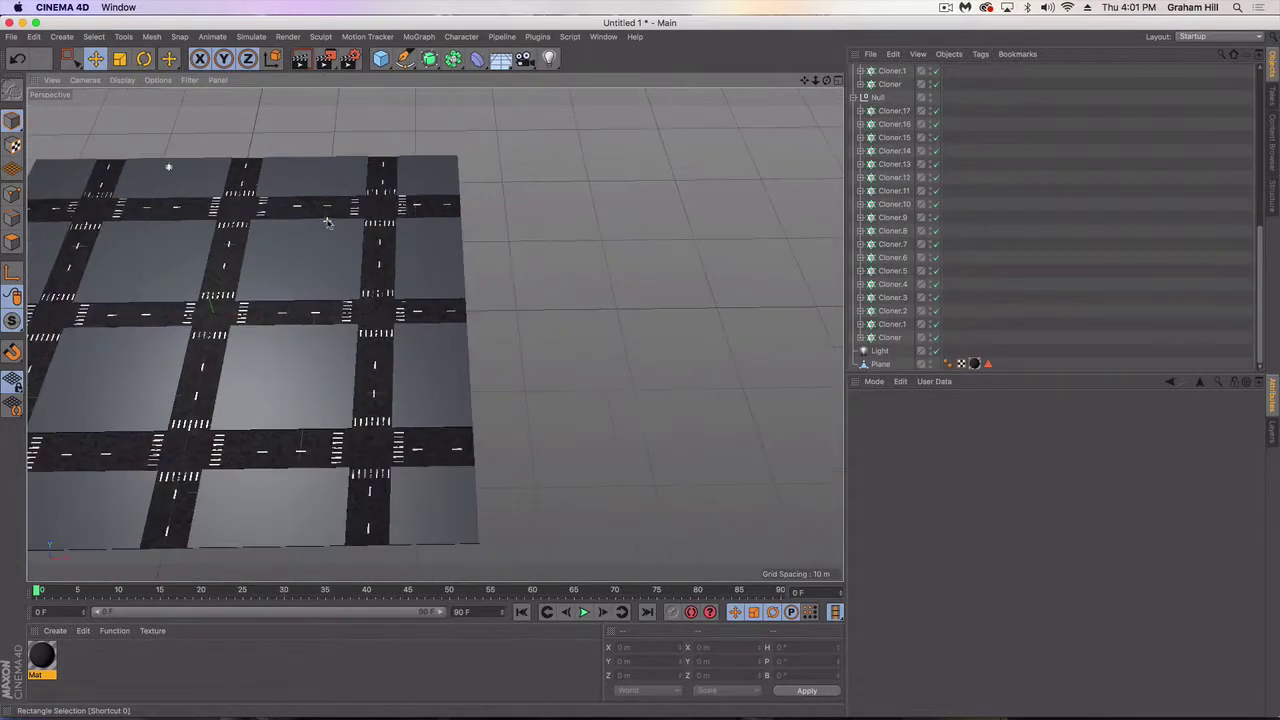
left_click_drag(328, 222, 388, 285, "alt")
scroll(388, 285, "up", 3)
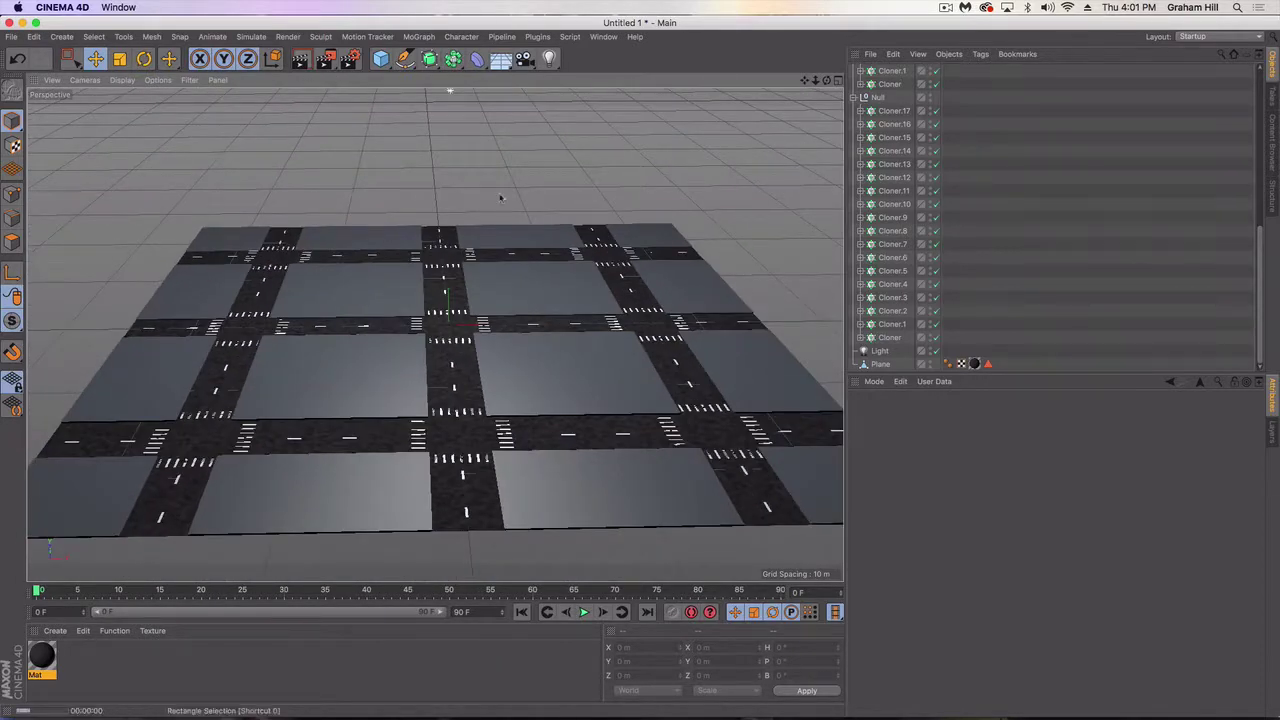
key("super+r")
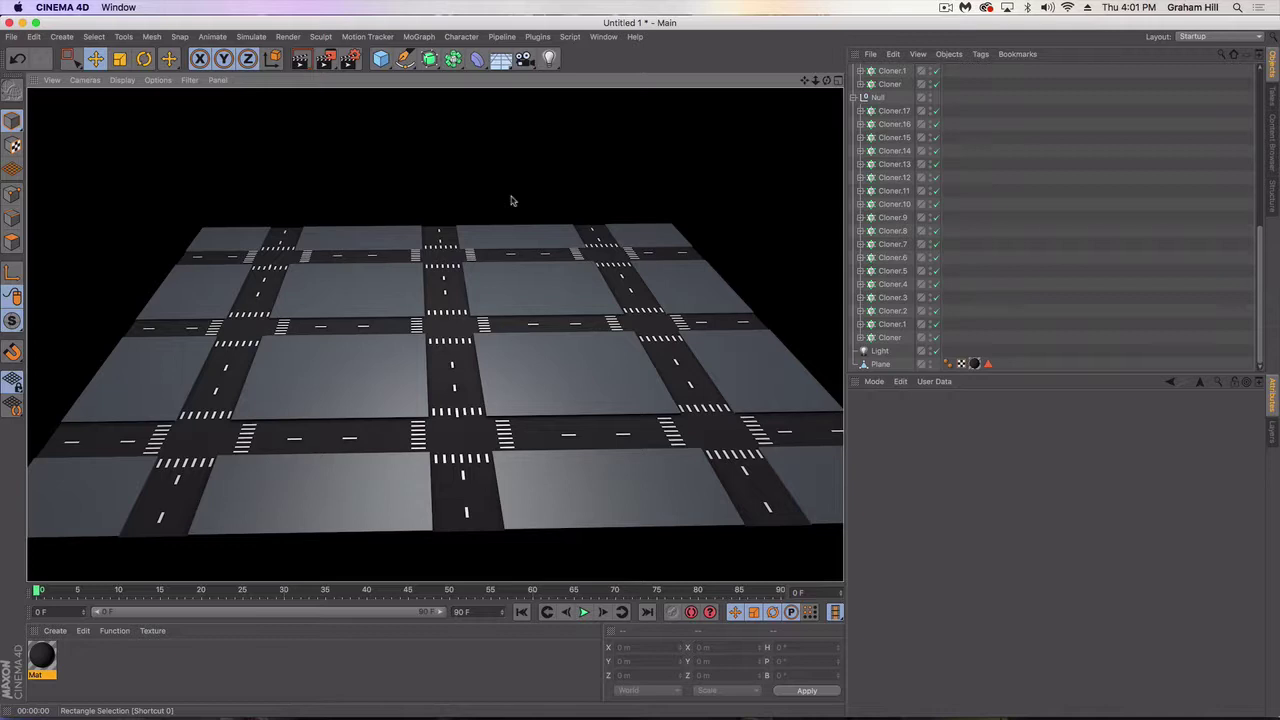
left_click(228, 537)
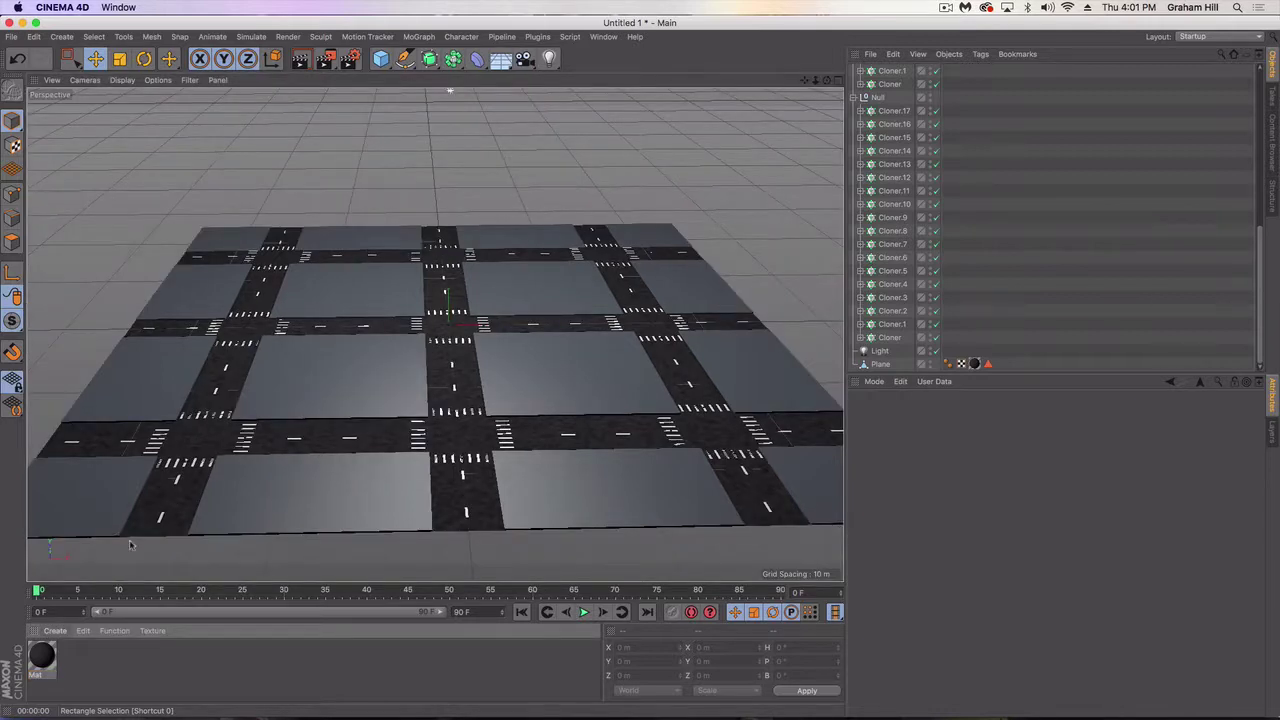
- Collapse the marking Nulls and group Null.3 through Null under one new Null
left_click(860, 110)
scroll(860, 110, "up", 3)
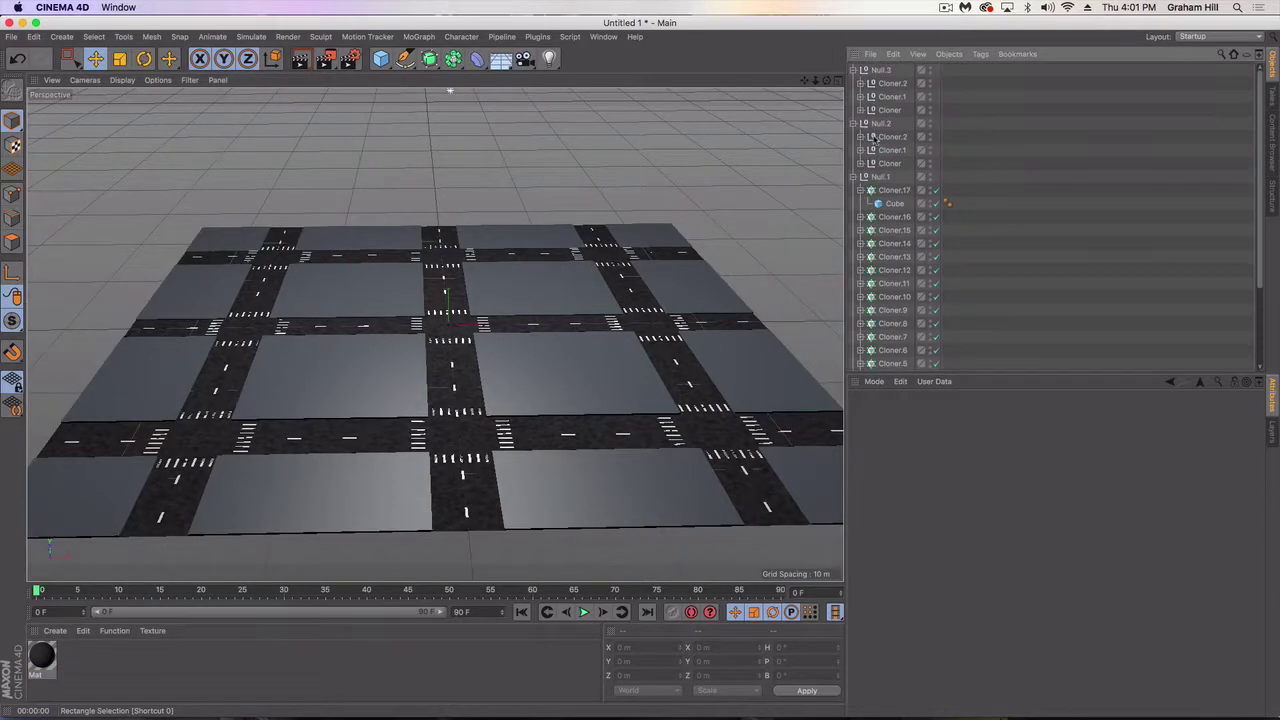
left_click(855, 177)
left_click(853, 123)
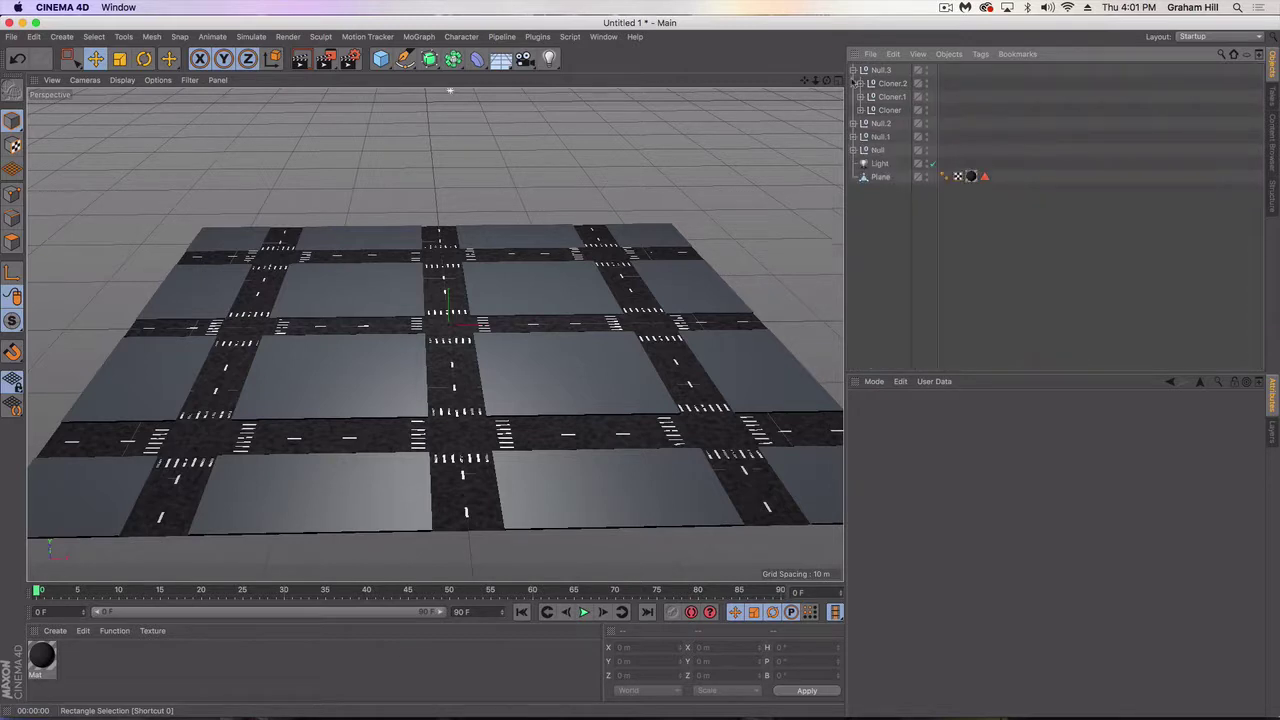
left_click(853, 70)
left_click(878, 70)
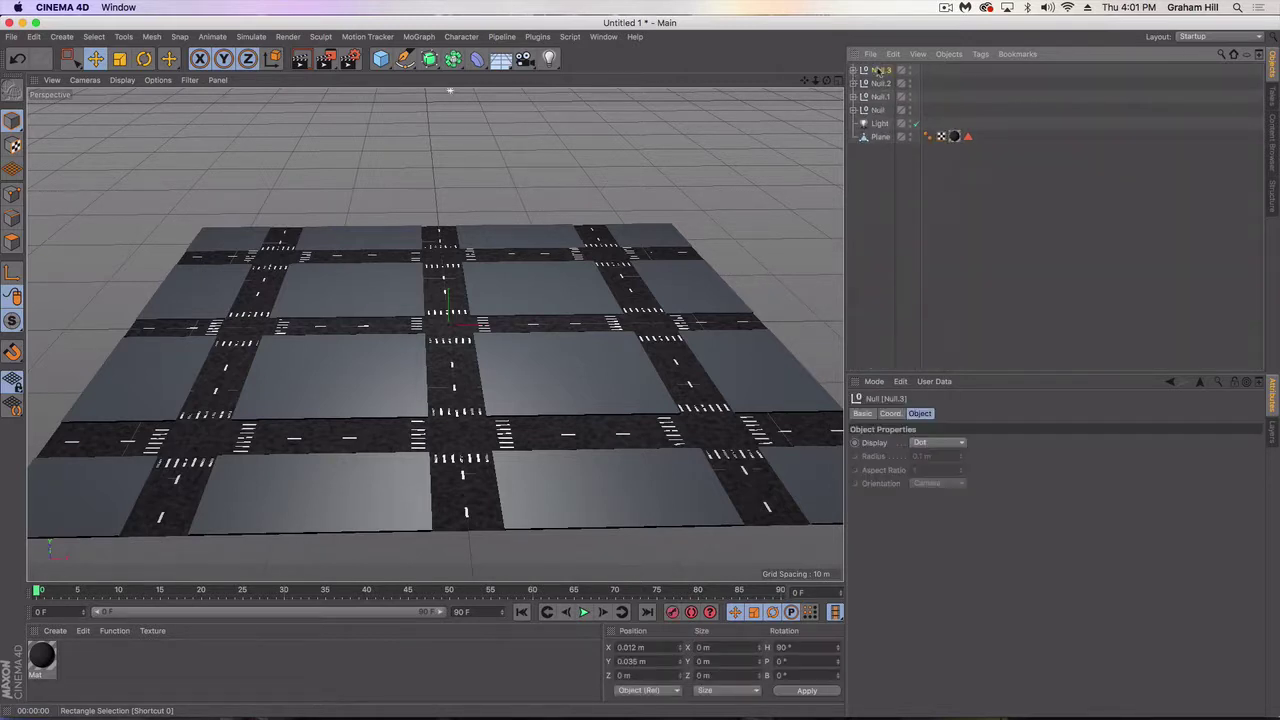
left_click(878, 110, "shift")
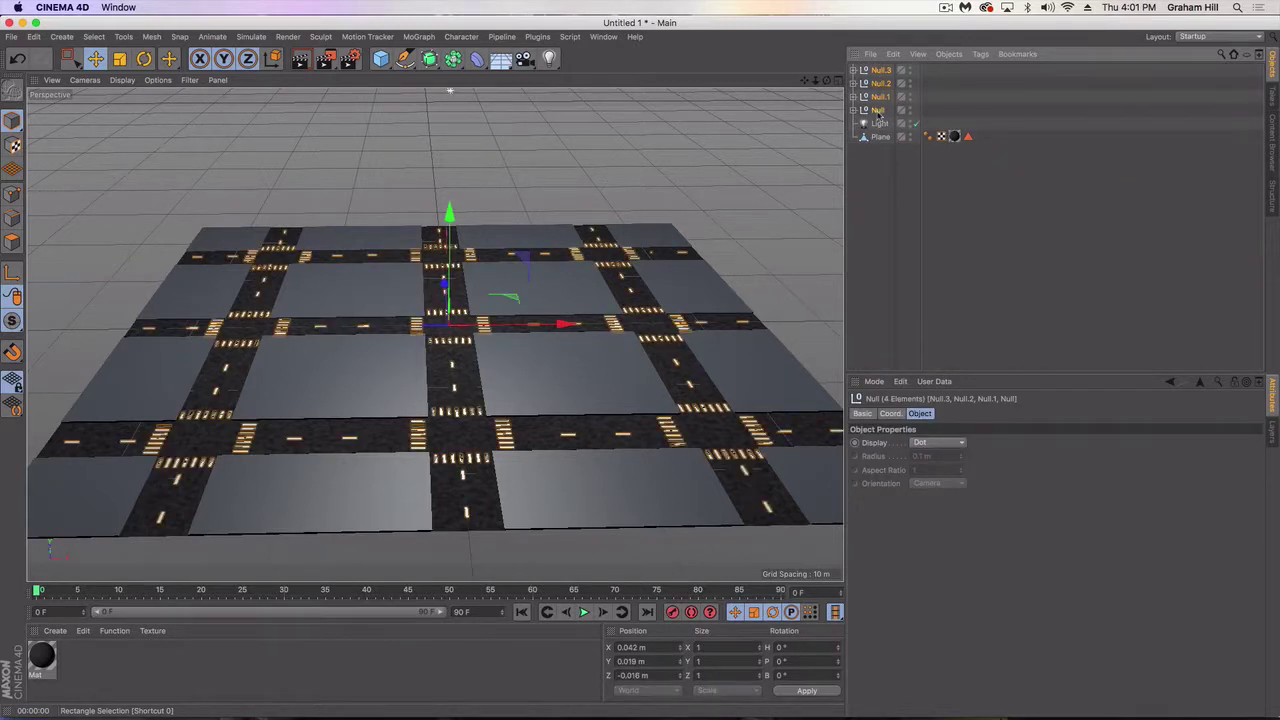
right_click(879, 113)
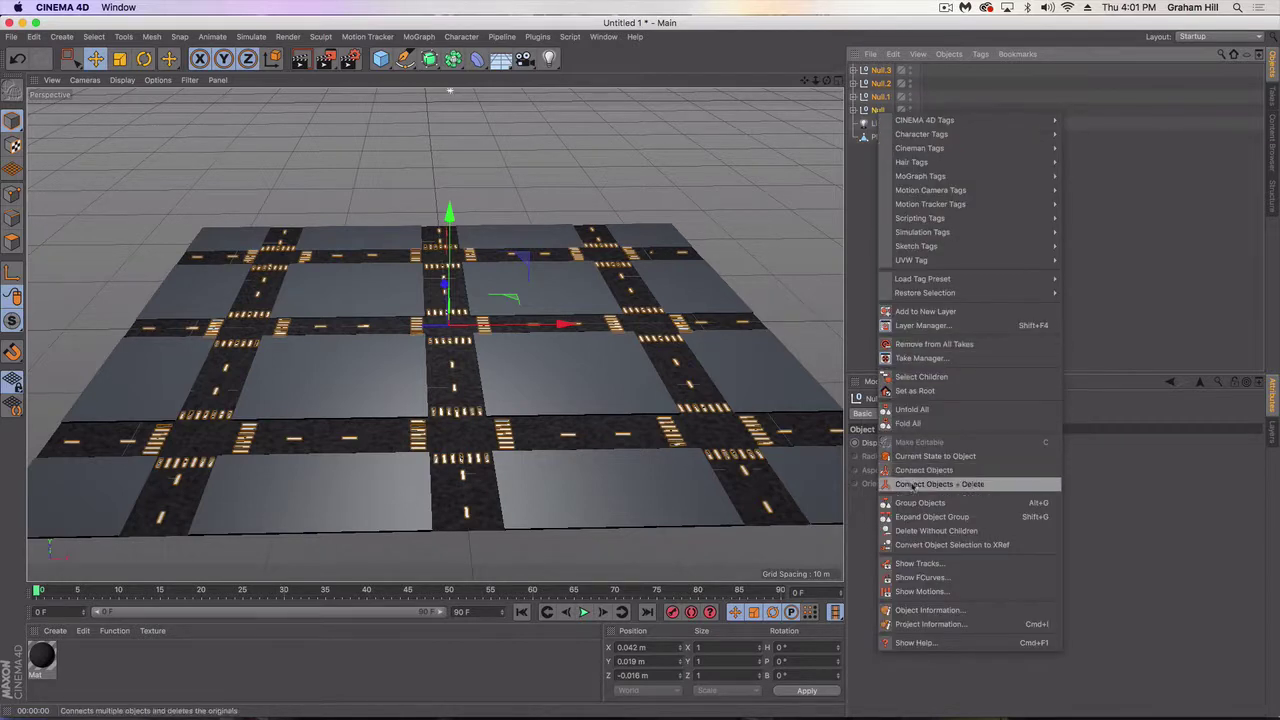
left_click(912, 502)
- Rename the new group to 'Median and Crosswalks'
left_click(863, 414)
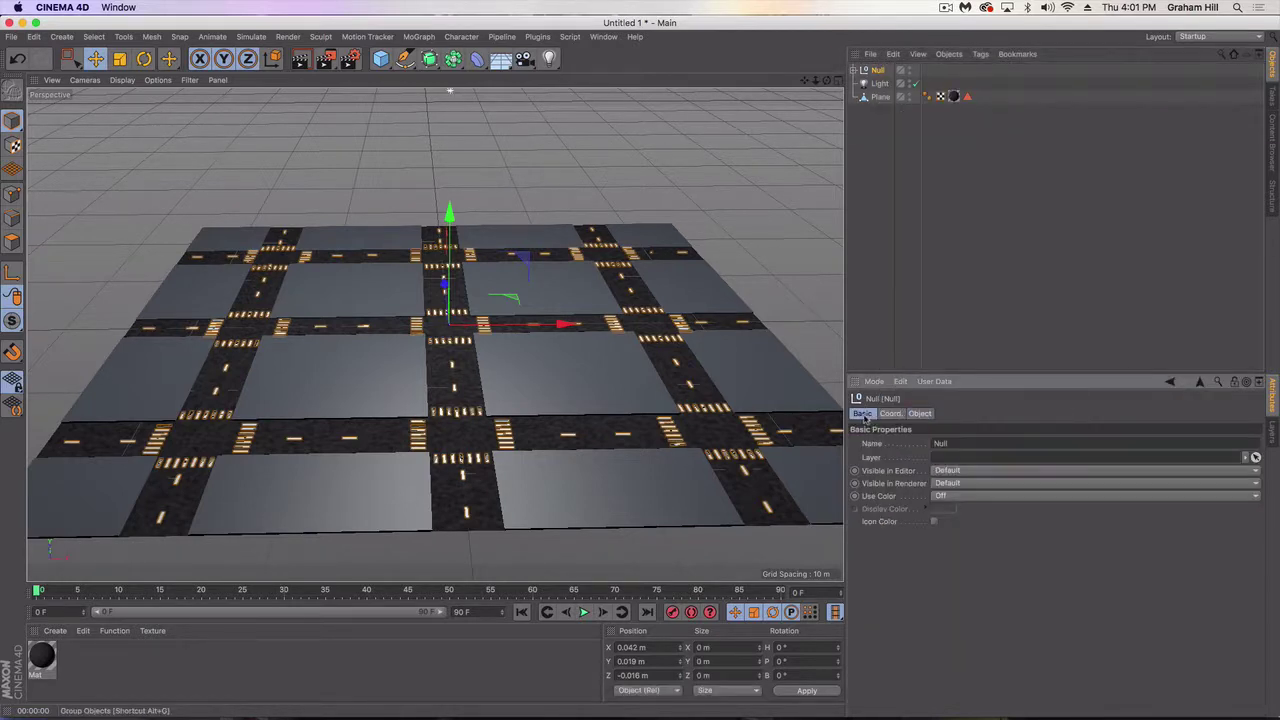
double_click(945, 443)
type("Median and Crosswalks")
key("Return")
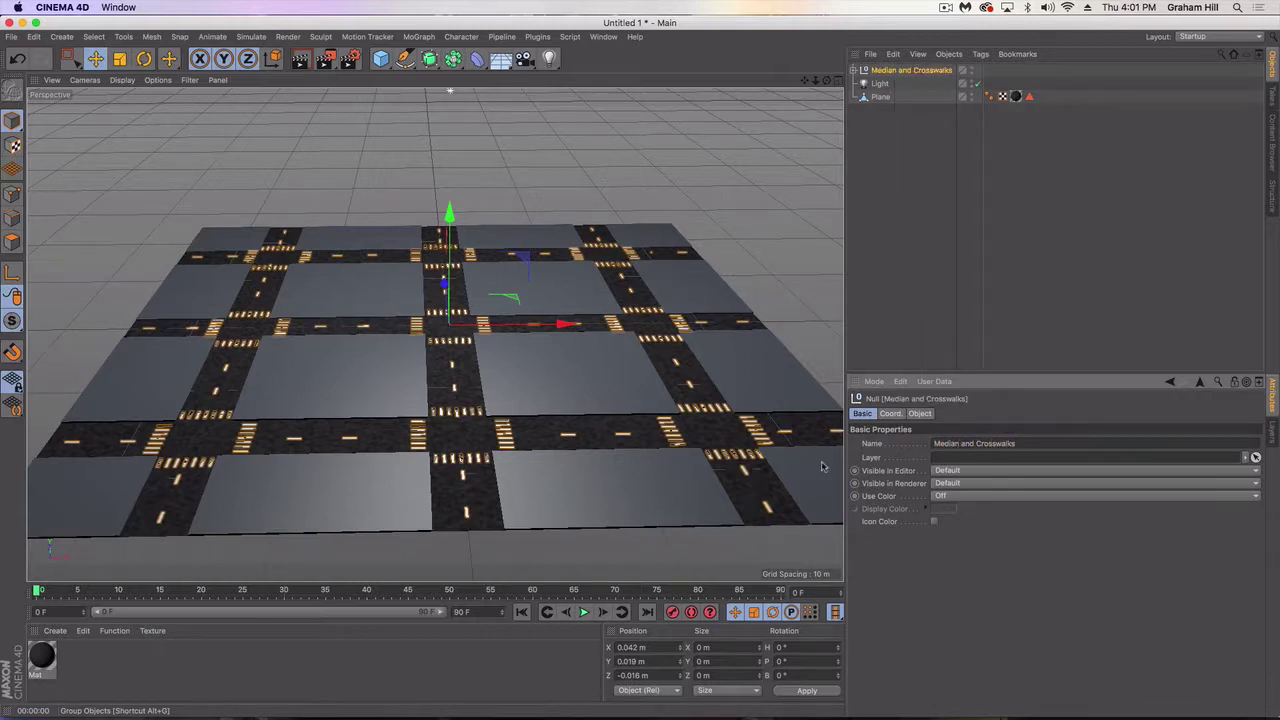
- In Polygons mode, select the Plane's first two rows of sidewalk block polygons
left_click(881, 97)
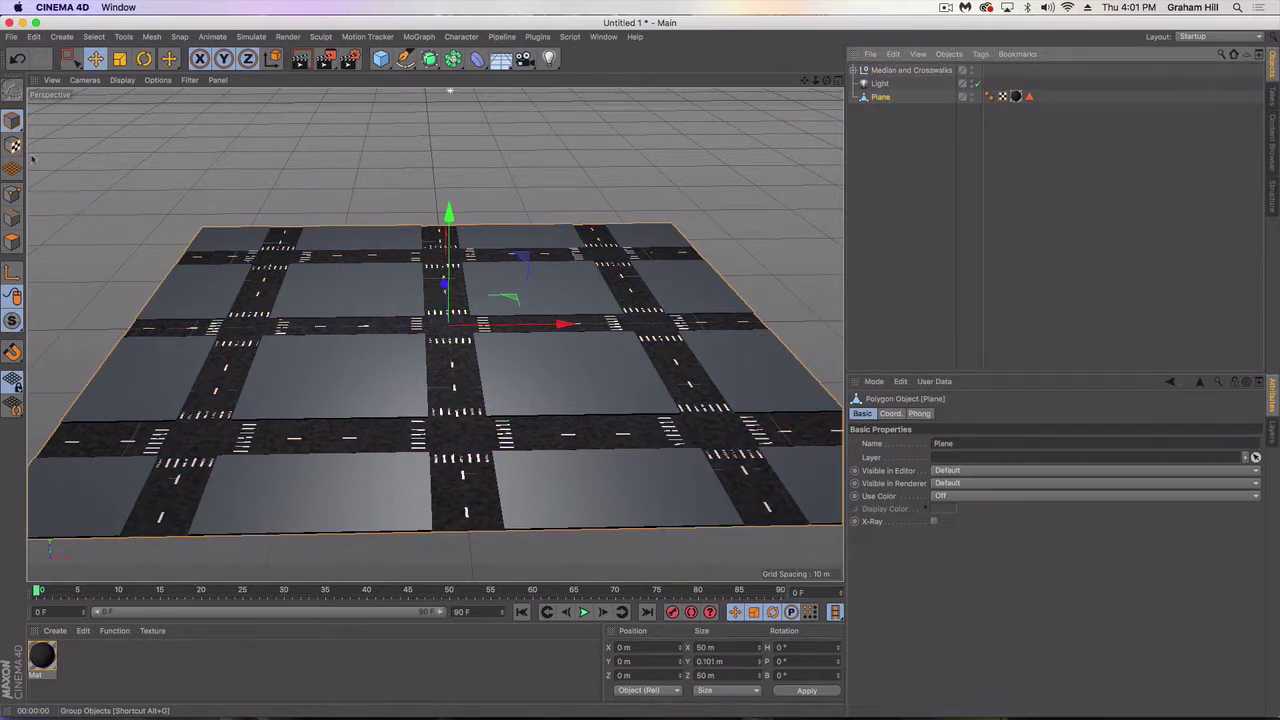
left_click(13, 240)
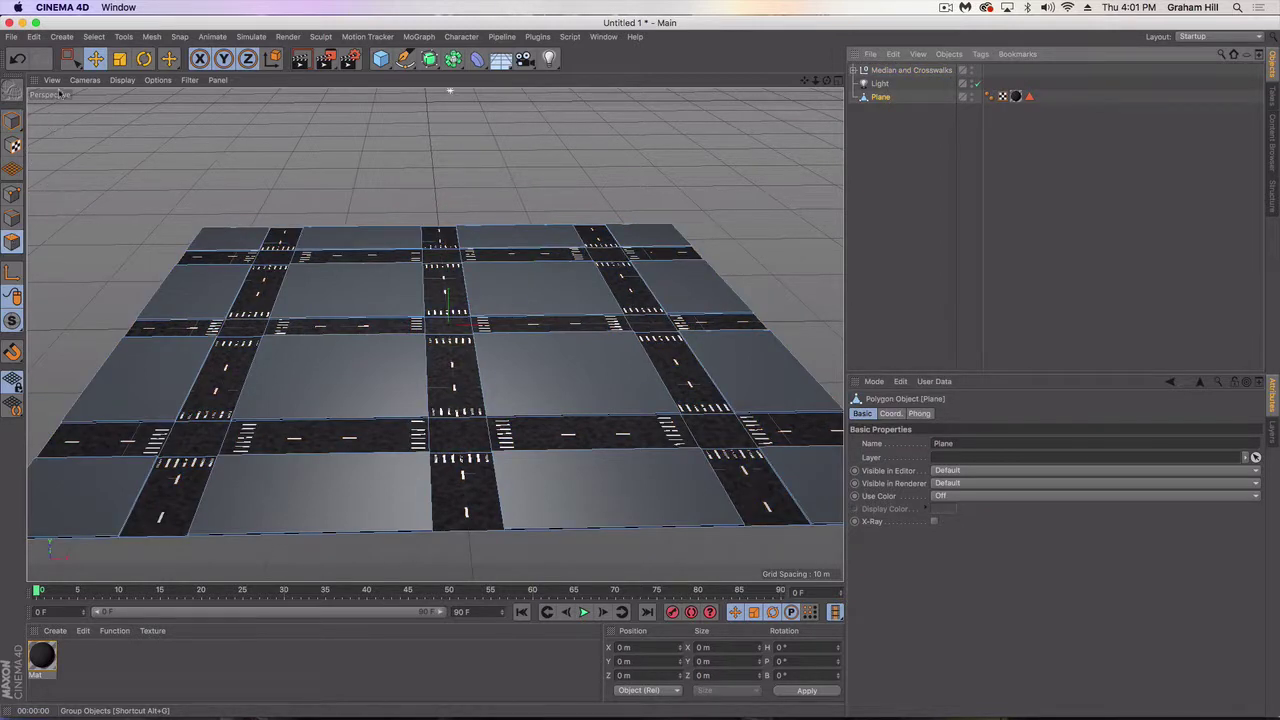
left_click(230, 238)
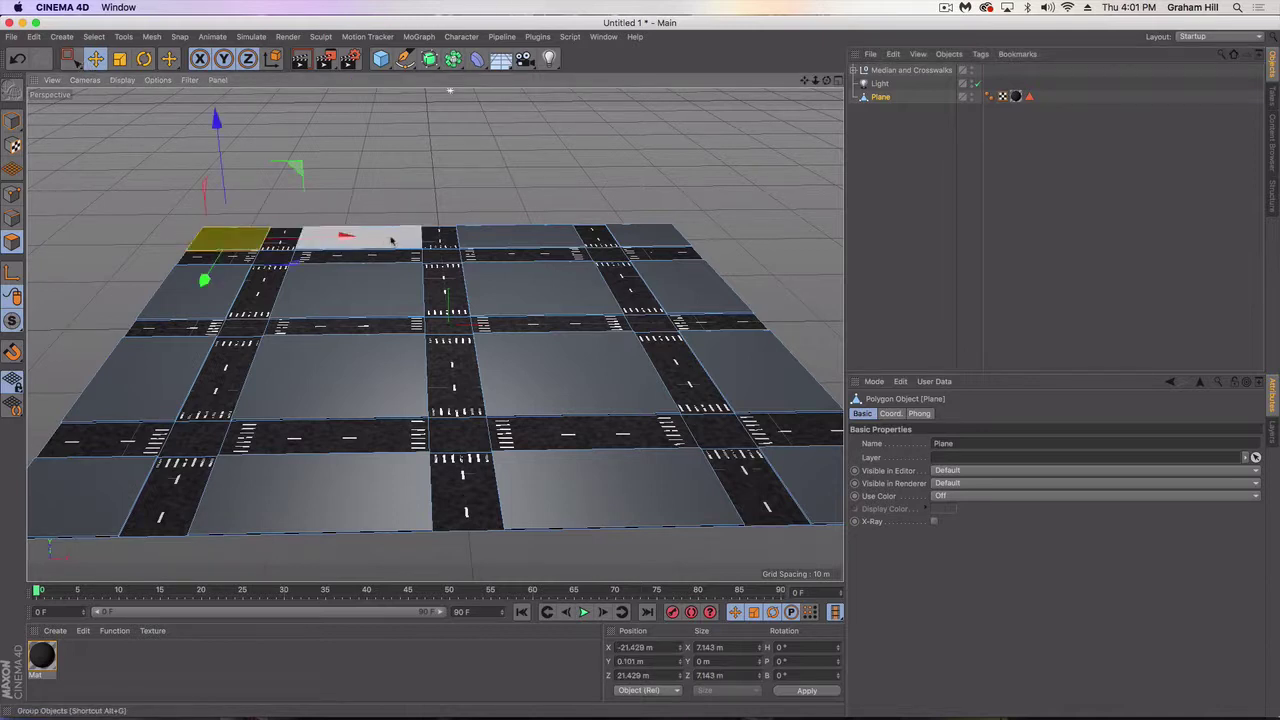
left_click(358, 238, "shift")
left_click(503, 245, "shift")
left_click(648, 237, "shift")
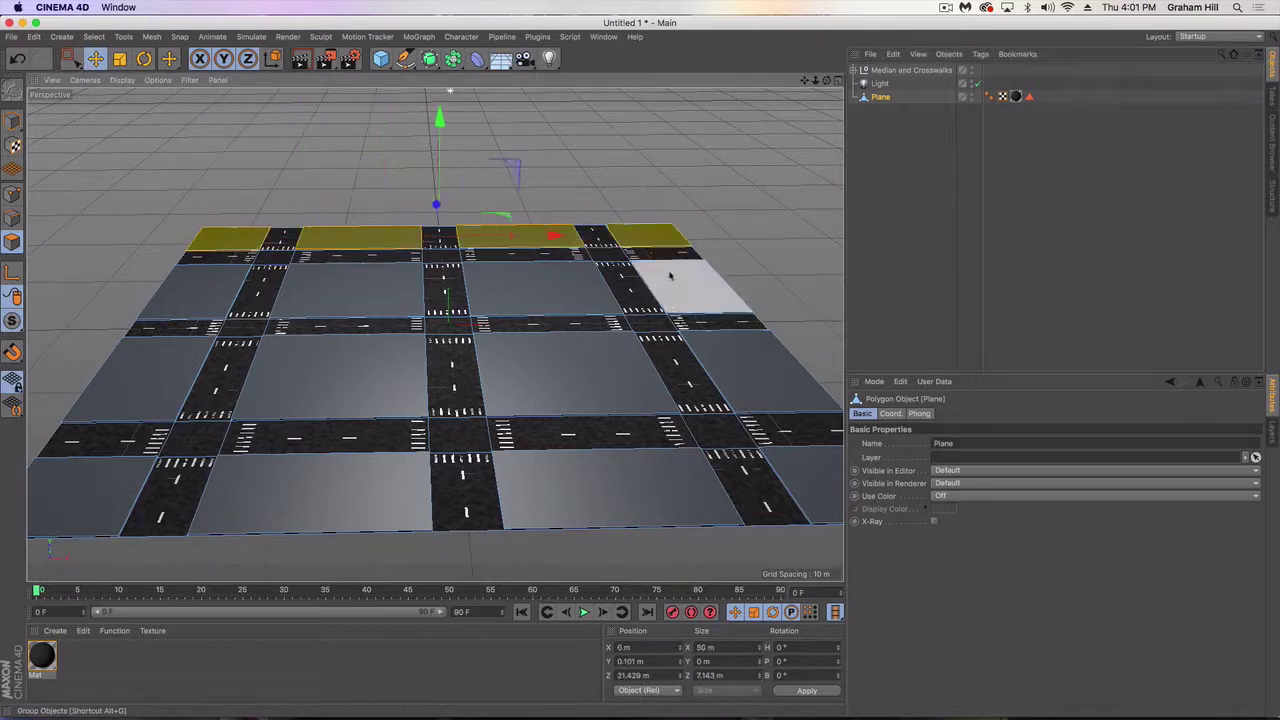
left_click(680, 280, "shift")
left_click(588, 280, "shift")
left_click(352, 286, "shift")
left_click(215, 292, "shift")
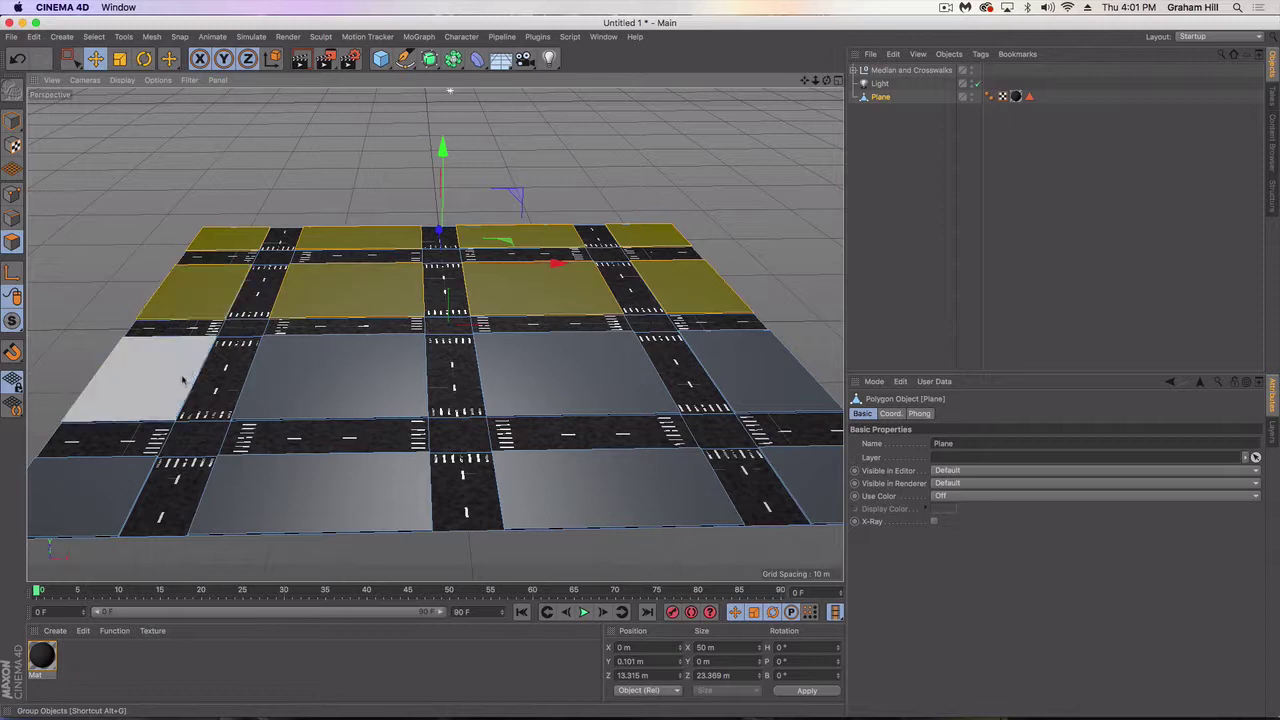
- Add the third and fourth rows of block polygons, then start creating a new material
left_click(140, 378, "shift")
left_click(300, 370, "shift")
left_click(527, 370, "shift")
left_click(729, 369, "shift")
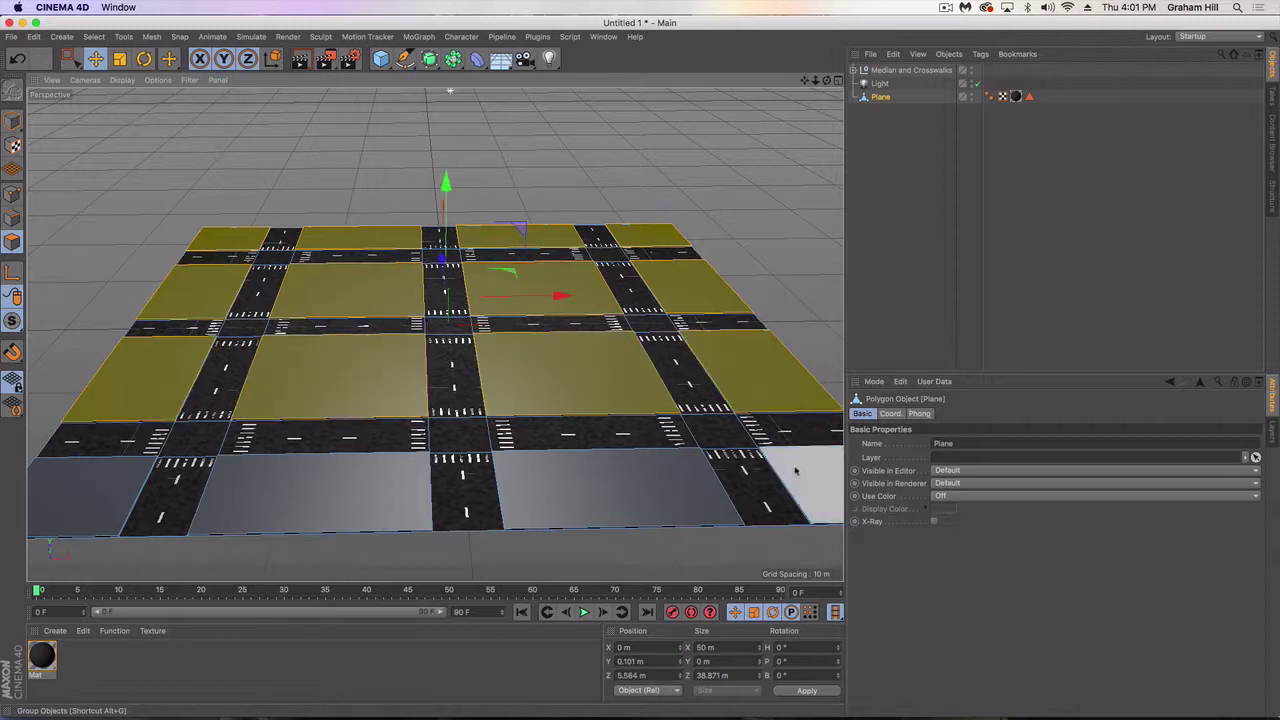
left_click(793, 467, "shift")
left_click(660, 494, "shift")
left_click(366, 495, "shift")
left_click(96, 482, "shift")
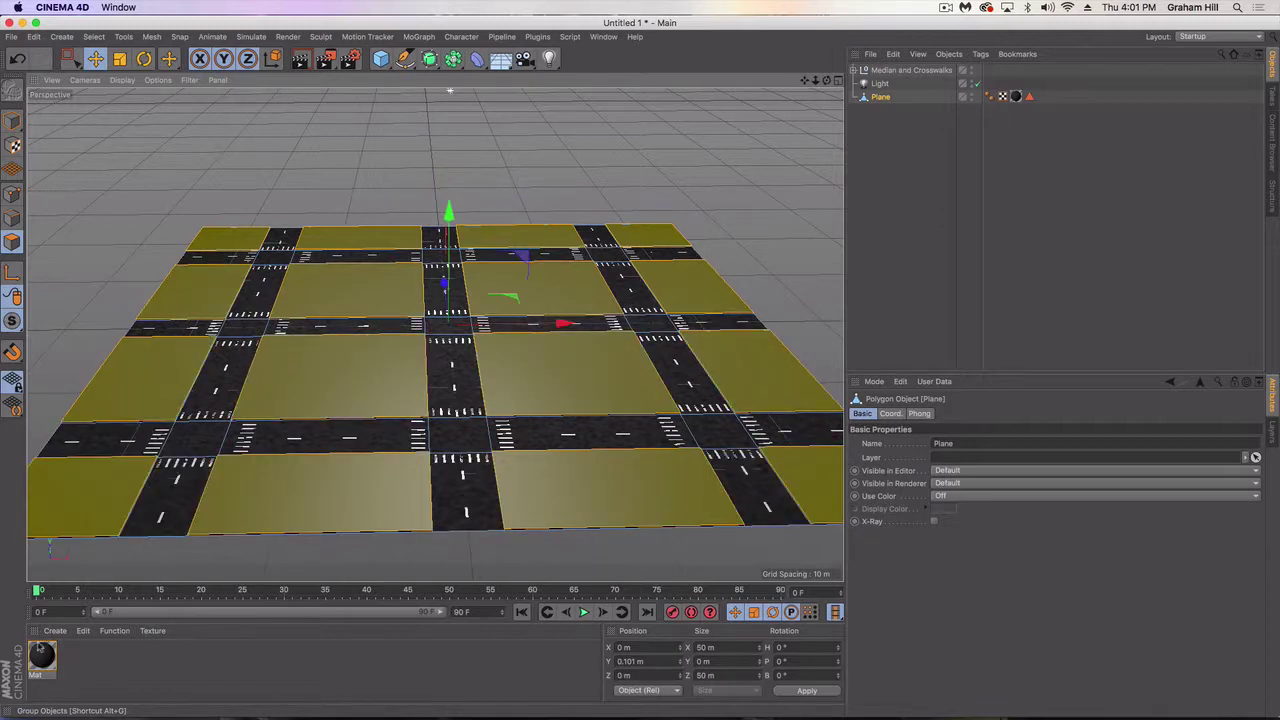
left_click(55, 630)
- Create Mat.1 and give its colour a Noise texture at 3% Global Scale
left_click(80, 512)
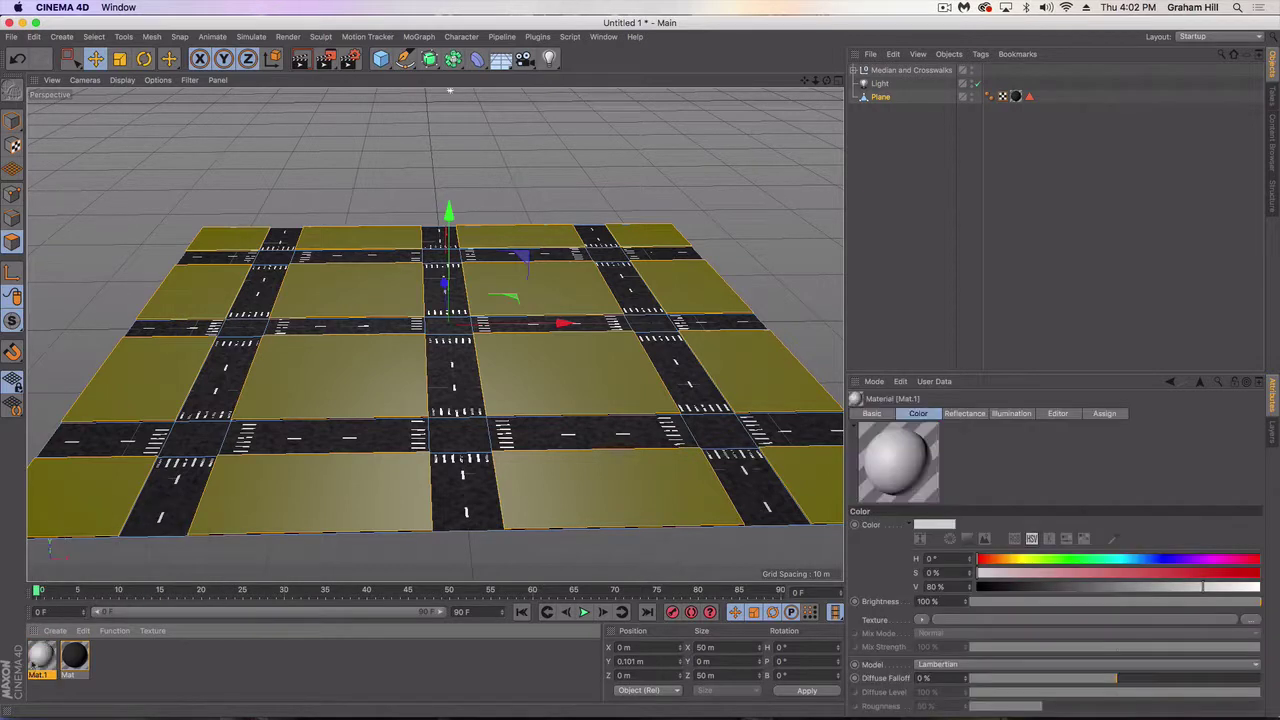
double_click(42, 655)
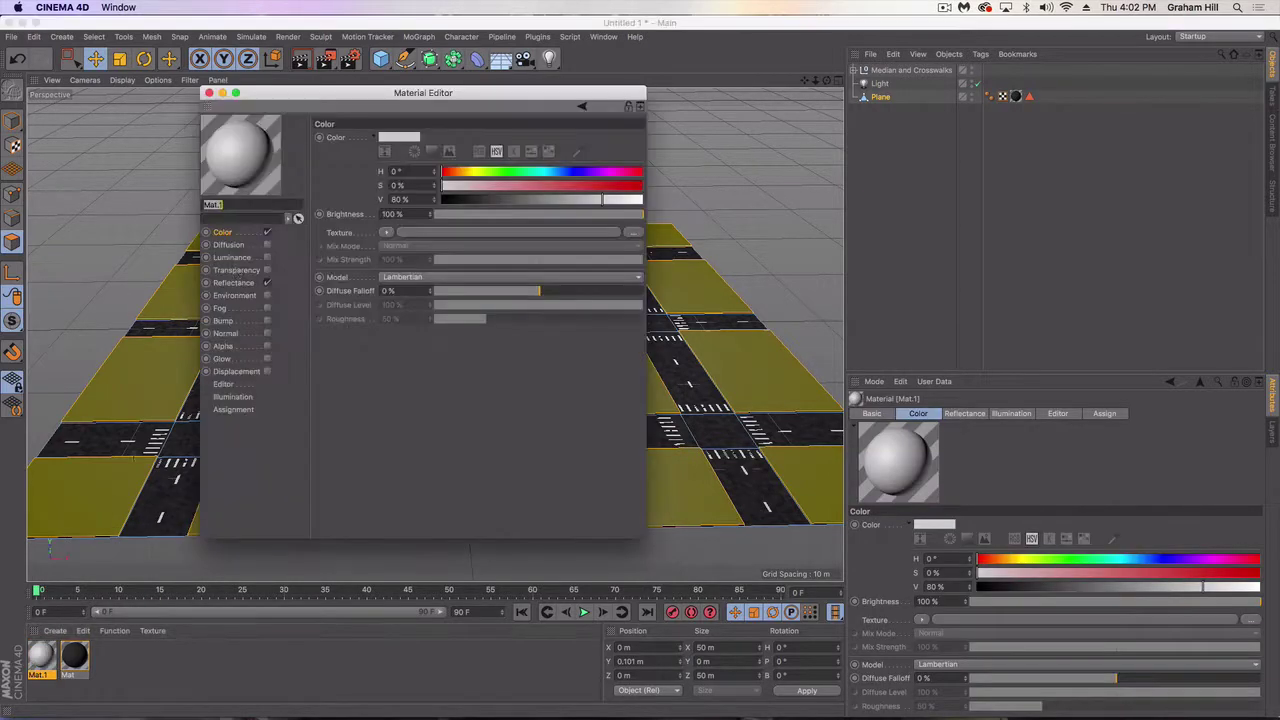
left_click(386, 232)
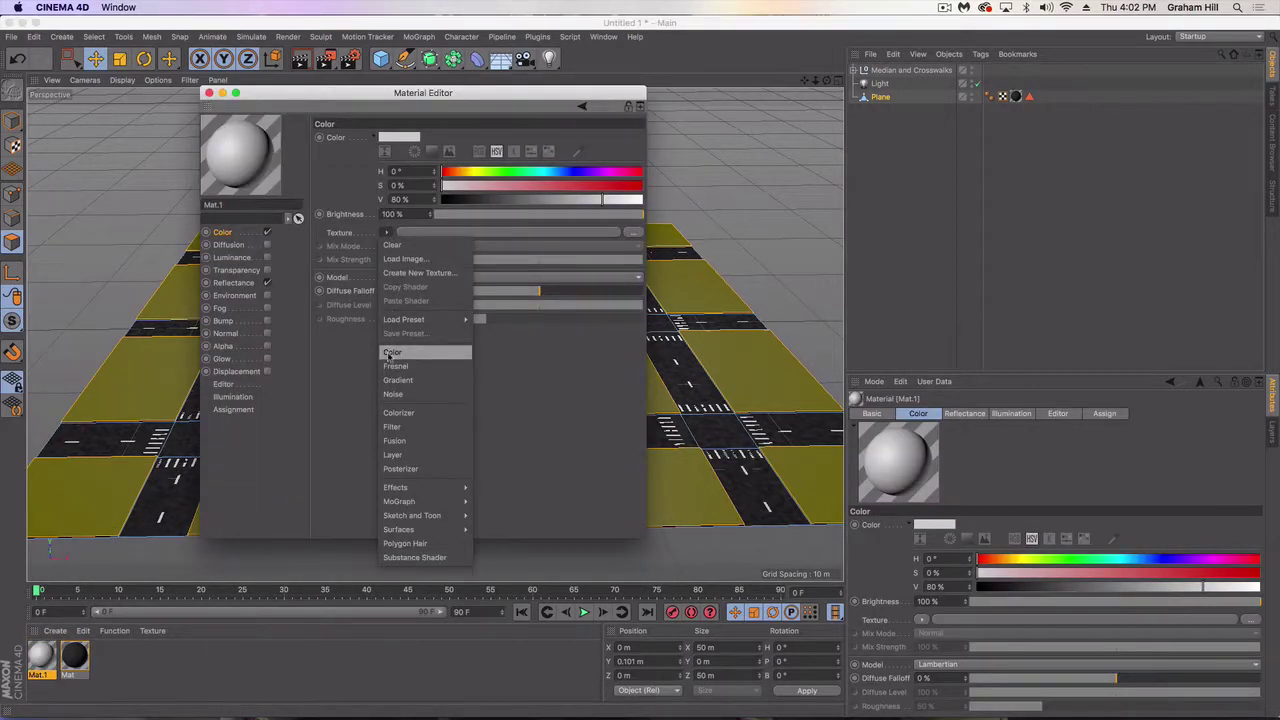
left_click(392, 394)
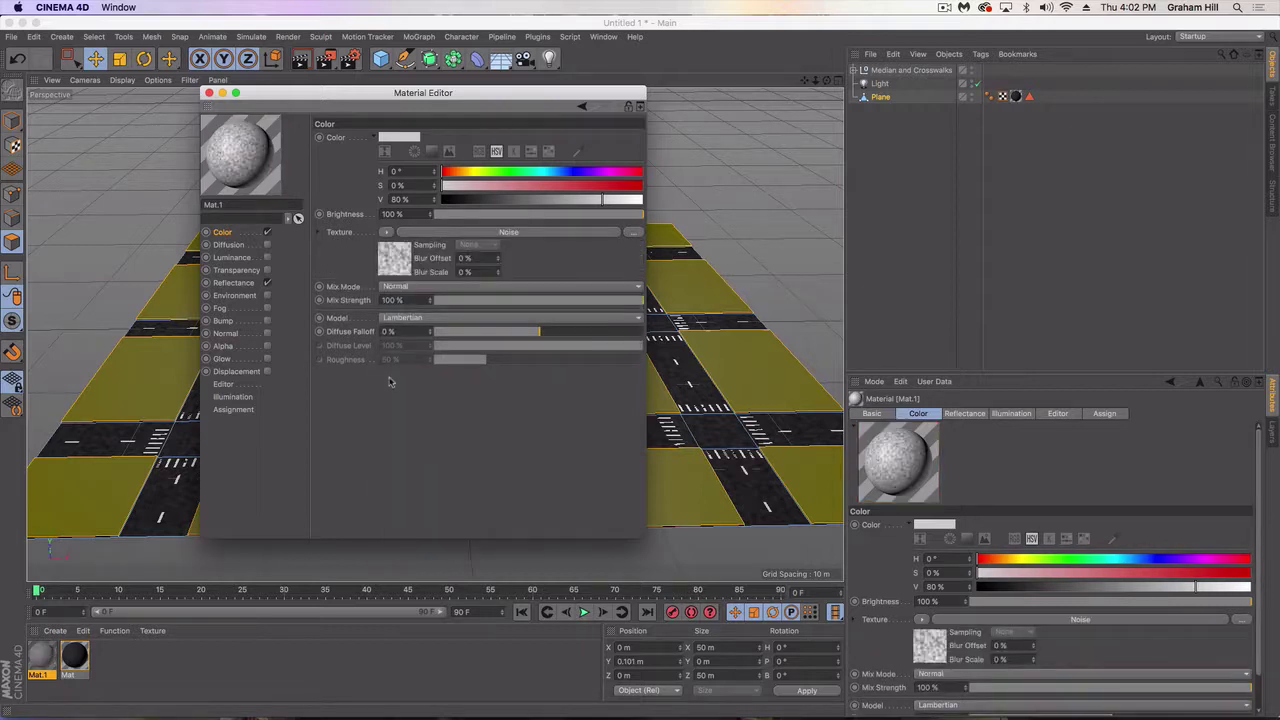
left_click(391, 259)
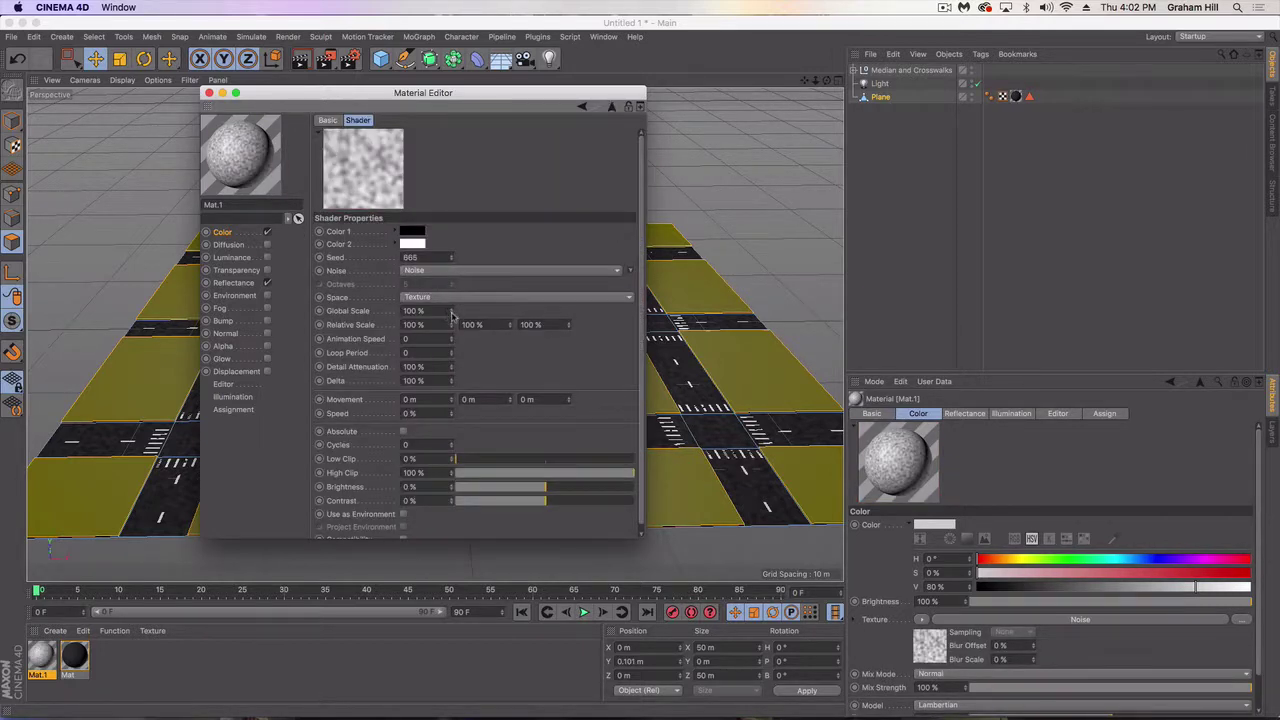
left_click(451, 316)
left_click_drag(451, 316, 452, 322)
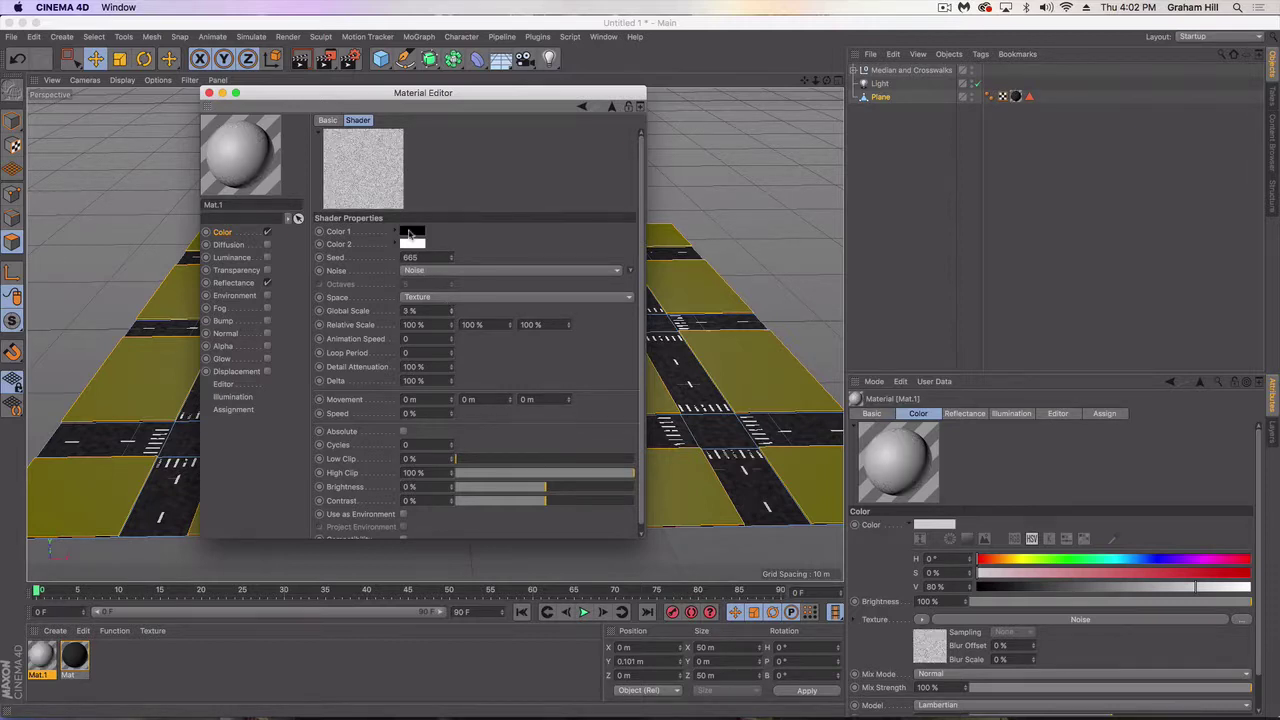
- Set the noise's Color 1 to a mid grey and Color 2 to a light grey
left_click(412, 232)
left_click(419, 257)
left_click(431, 278)
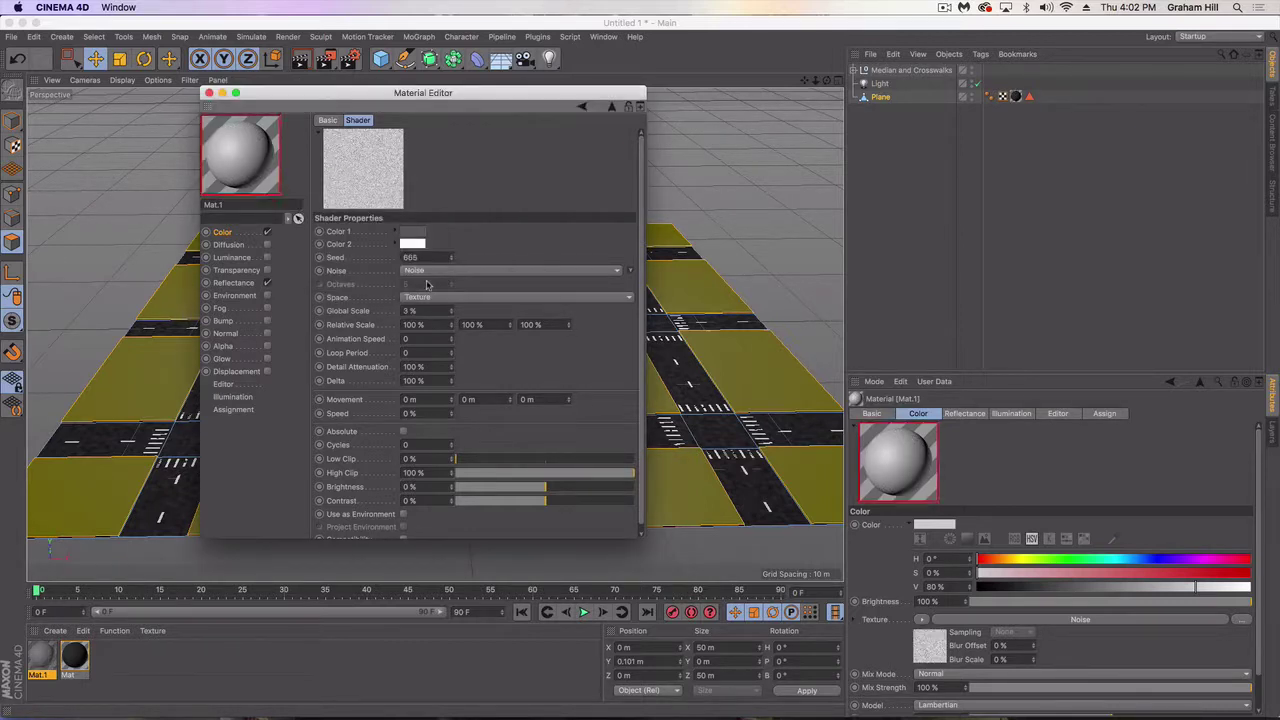
left_click(413, 233)
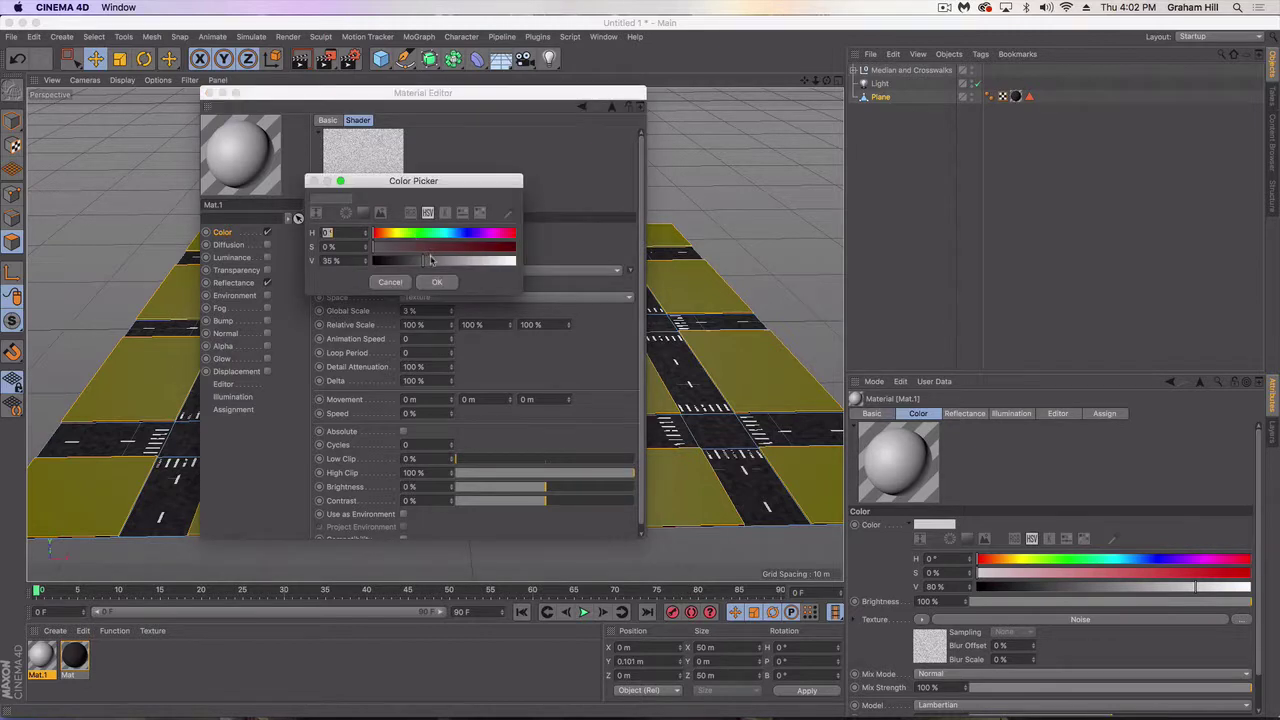
left_click_drag(431, 260, 438, 260)
left_click(436, 282)
left_click(414, 246)
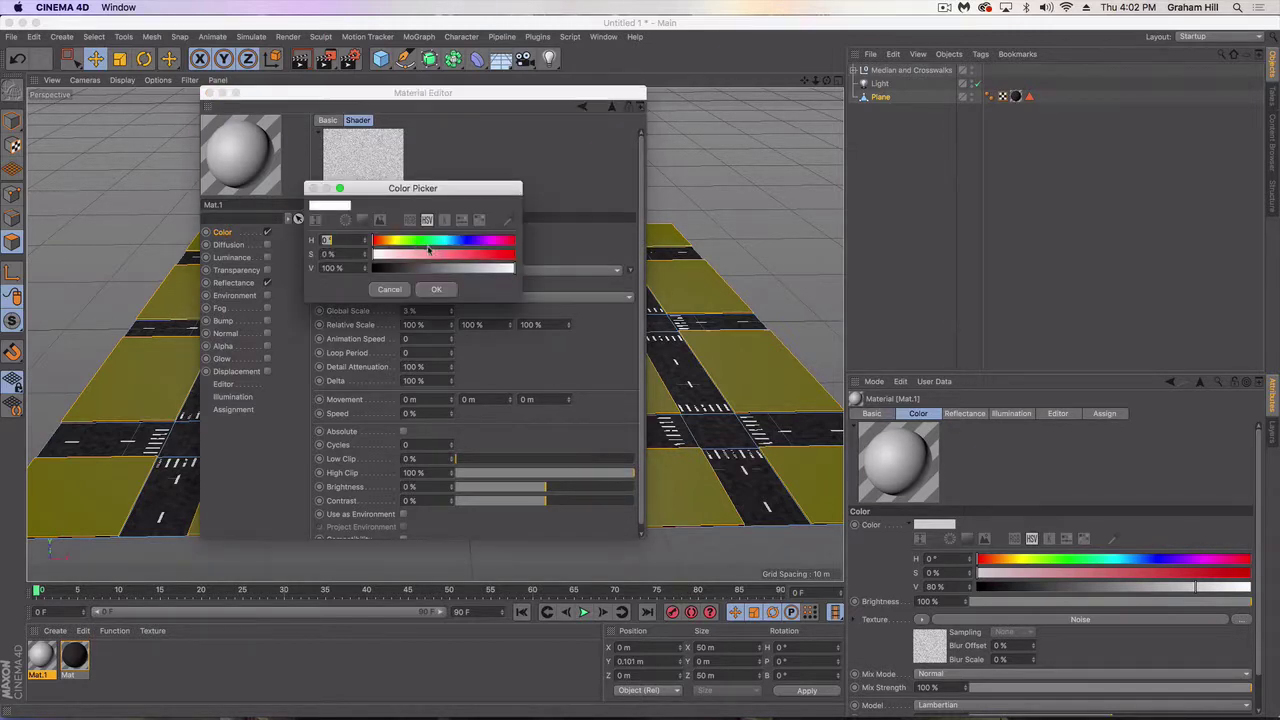
left_click(492, 268)
left_click(437, 289)
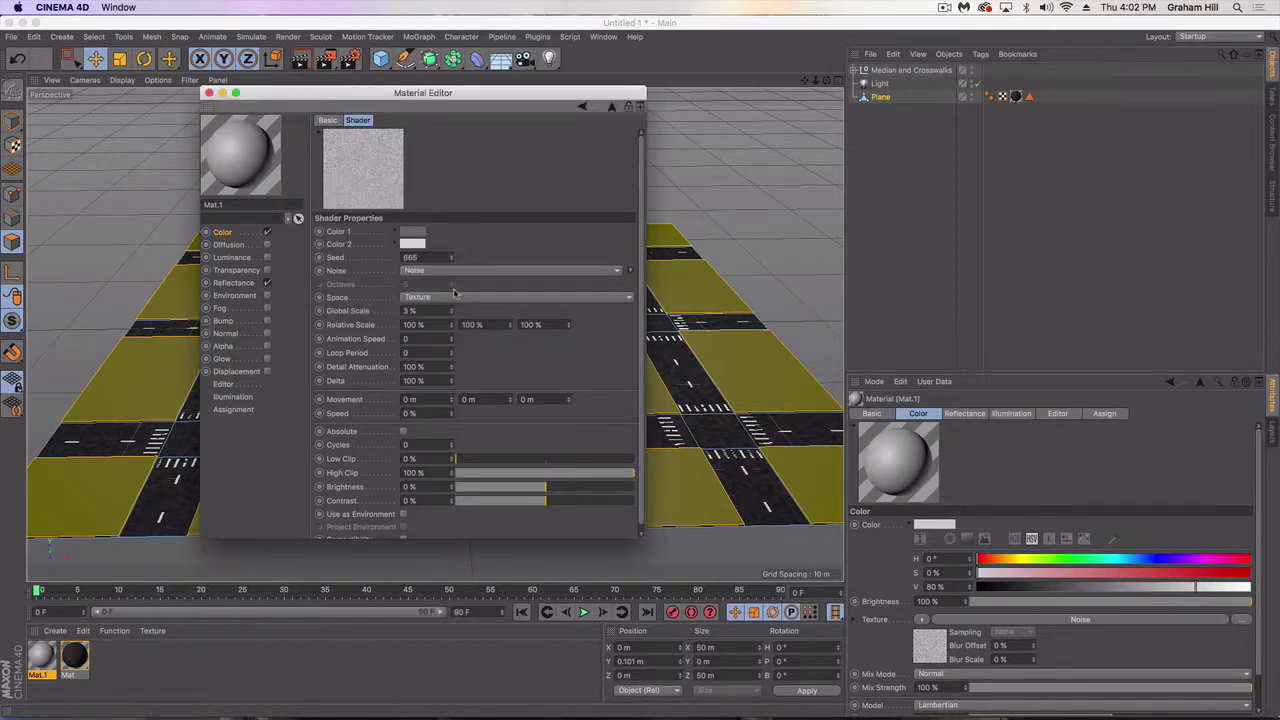
left_click(418, 232)
left_click_drag(446, 261, 451, 261)
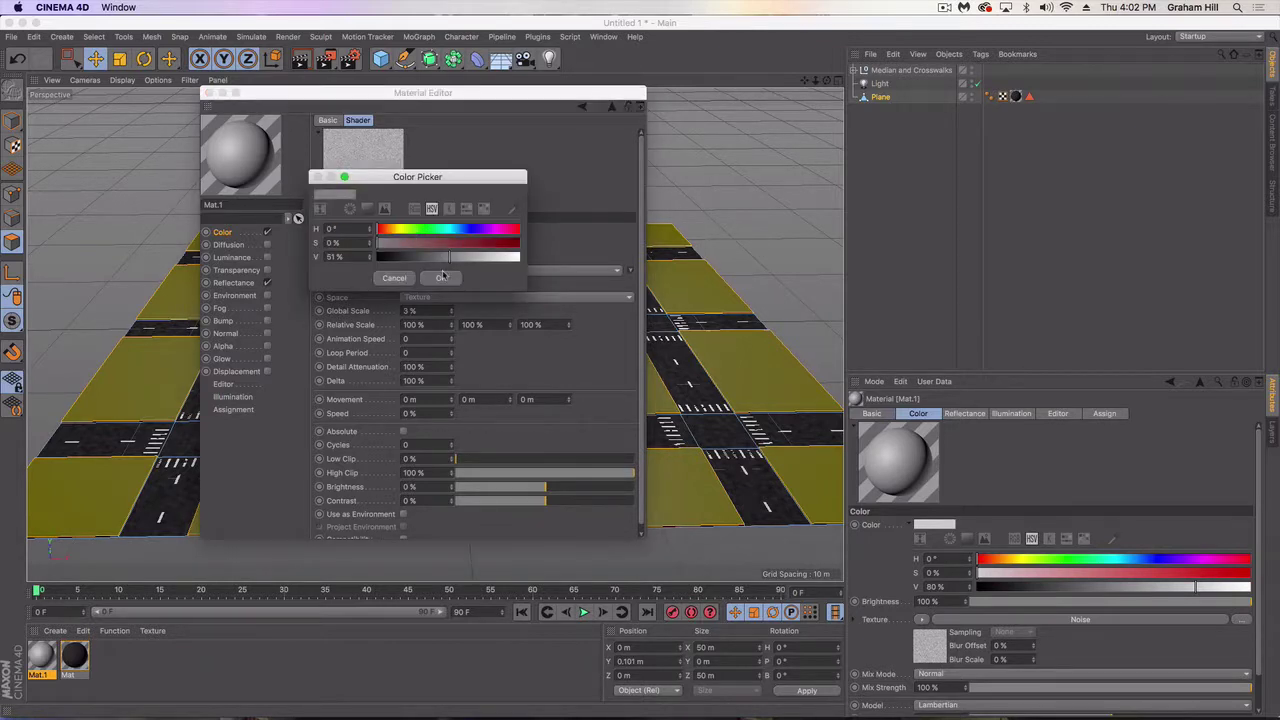
left_click(438, 281)
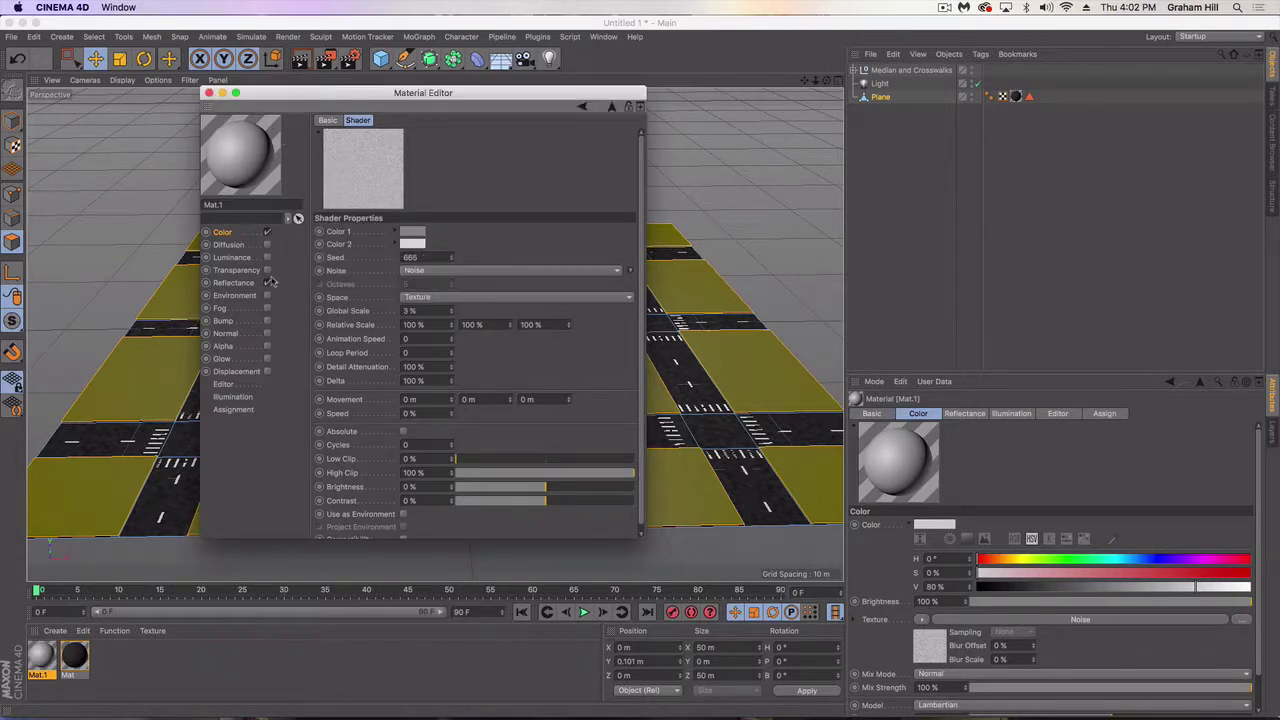
- Disable reflectance, apply Mat.1 to the selected block polygons, and render the viewport
left_click(267, 283)
left_click(208, 92)
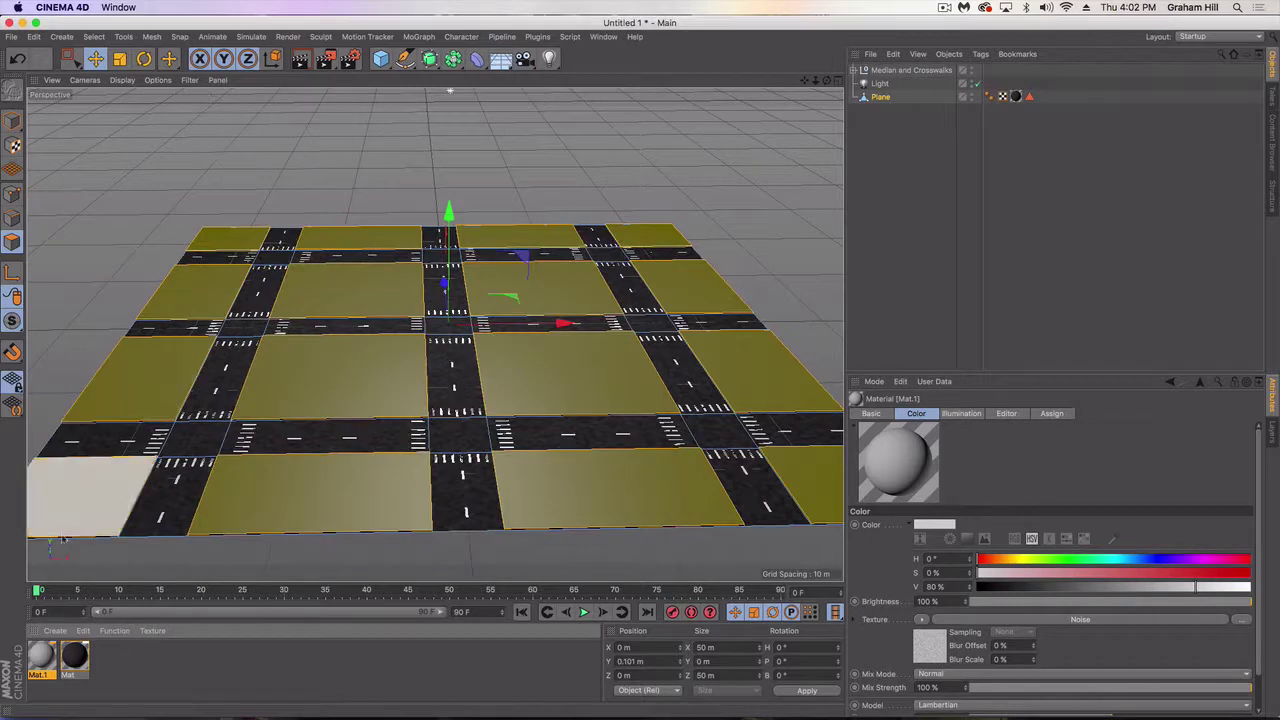
left_click_drag(44, 658, 310, 490)
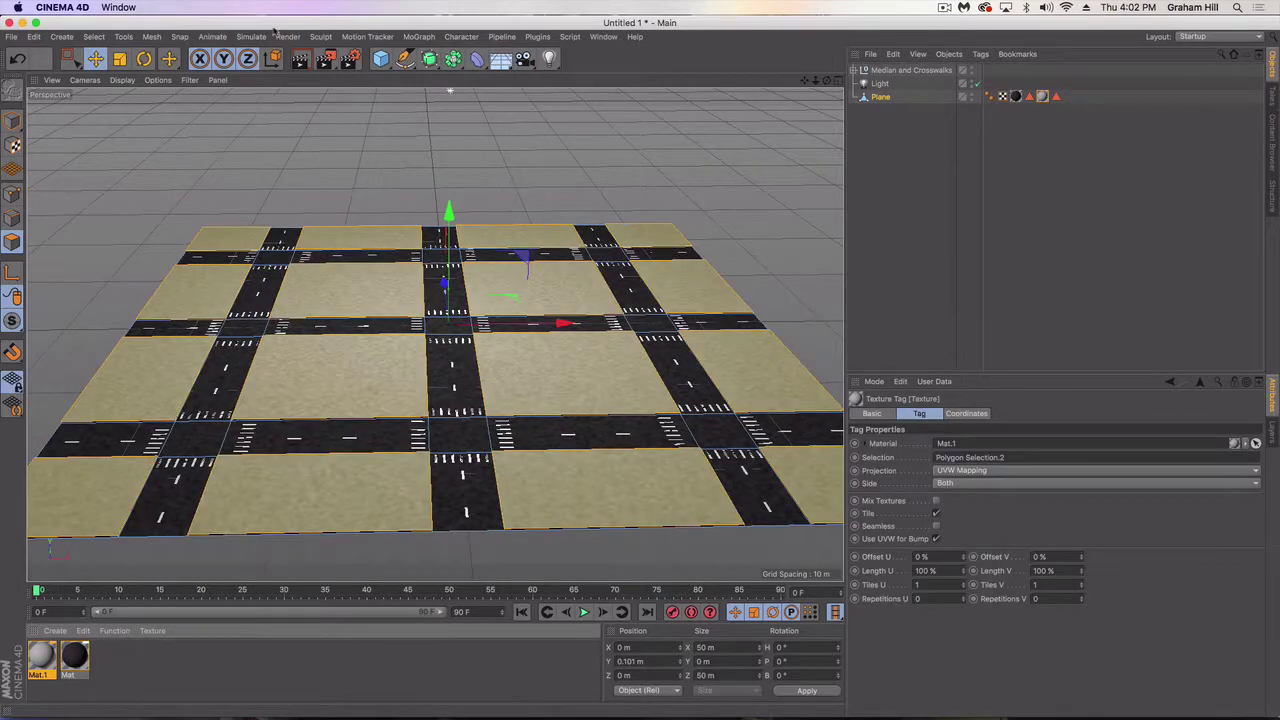
key("ctrl+r")
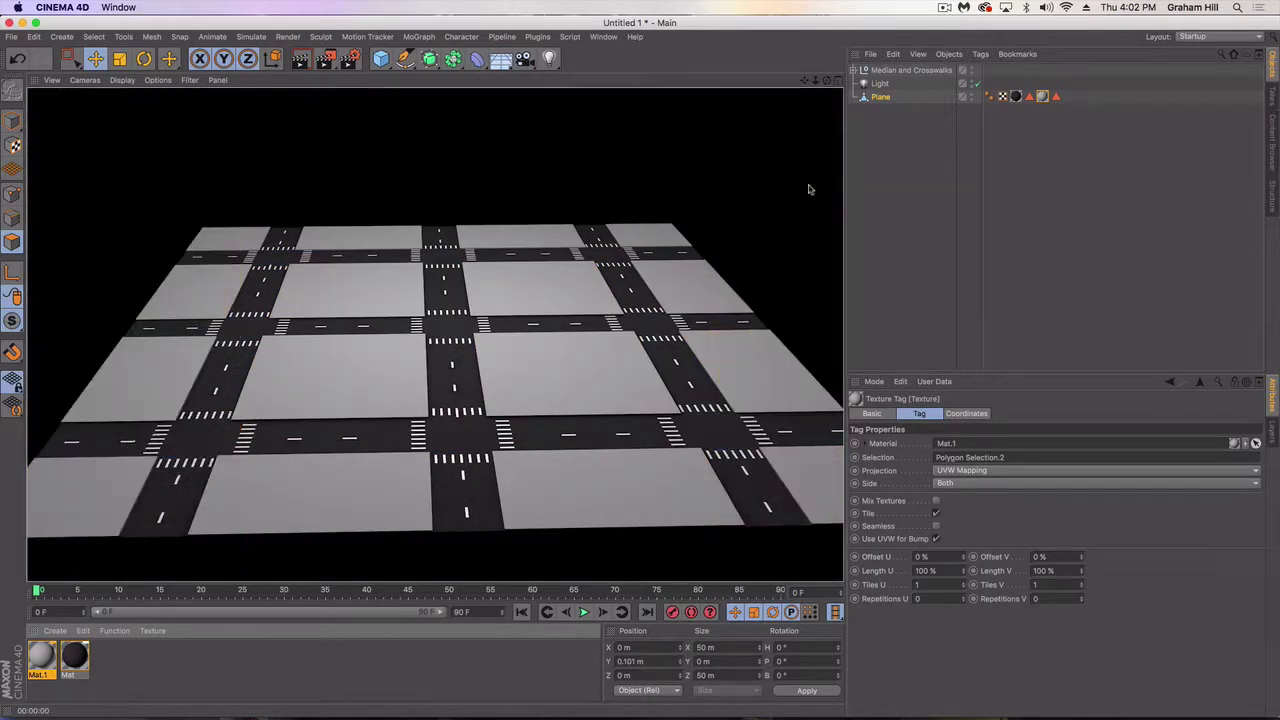